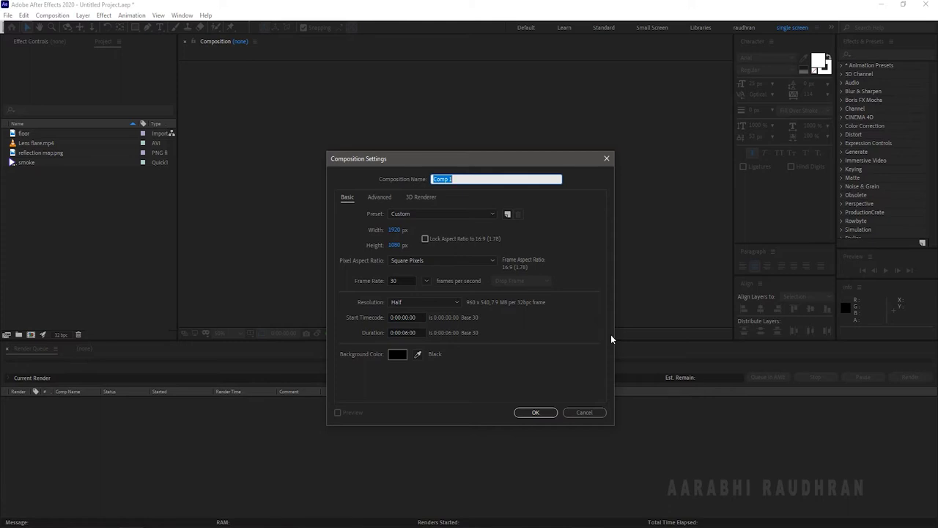
Name the new composition "text" and create it with the default settings
type("f")
type("ext")
key("Return")
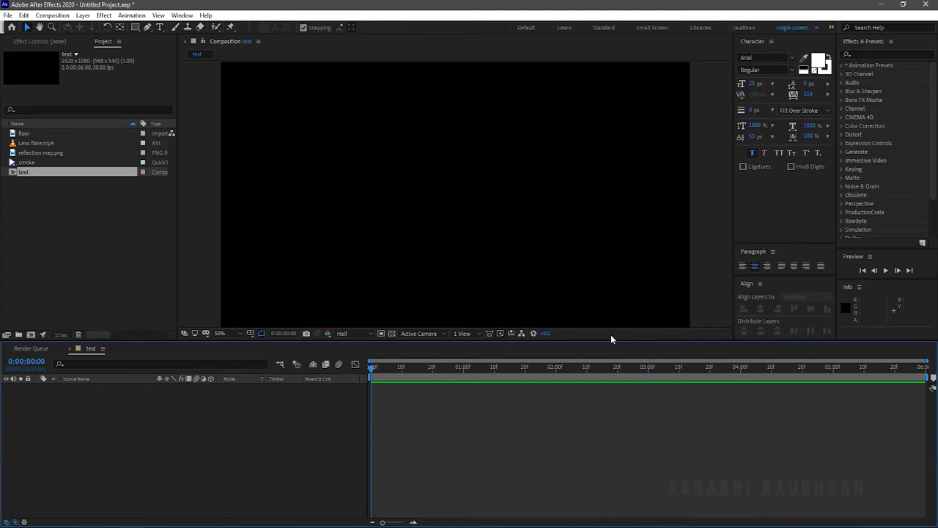
Add a text layer containing the creator's surname in capital letters
right_click(297, 425)
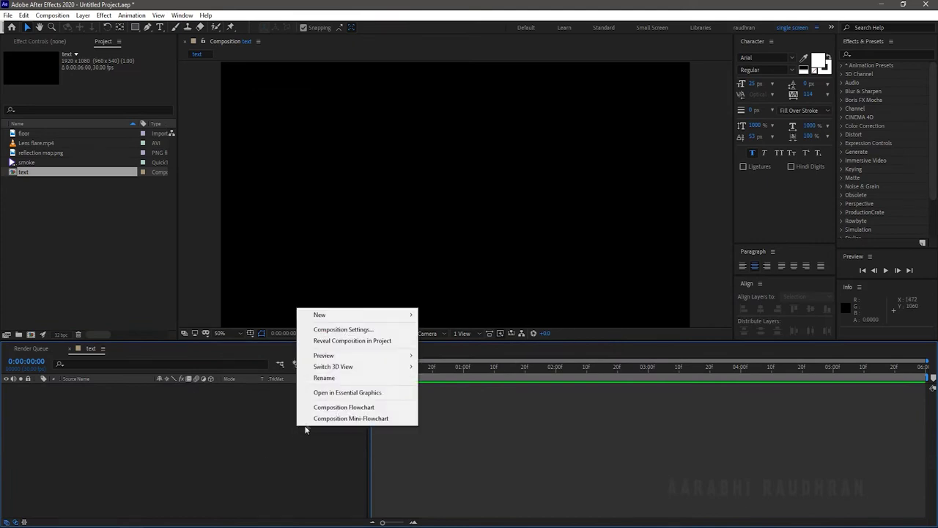
mouse_move(370, 314)
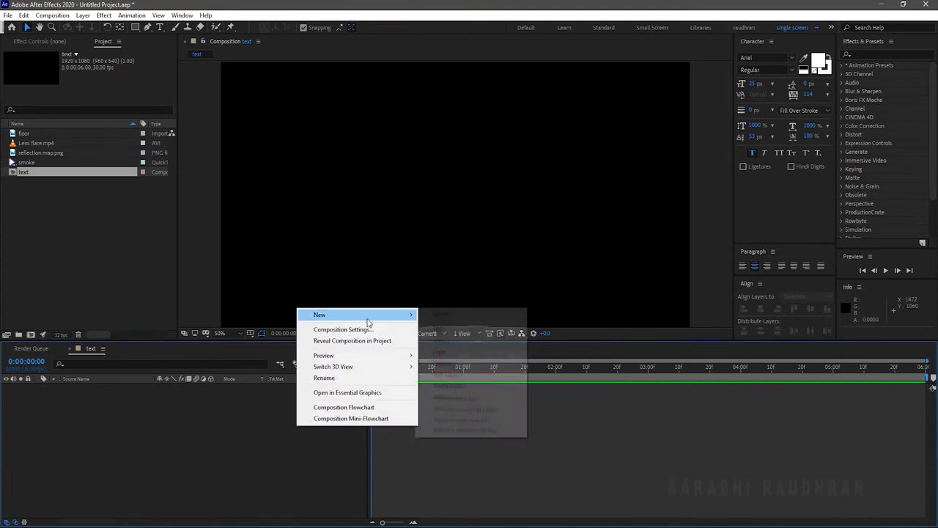
left_click(498, 336)
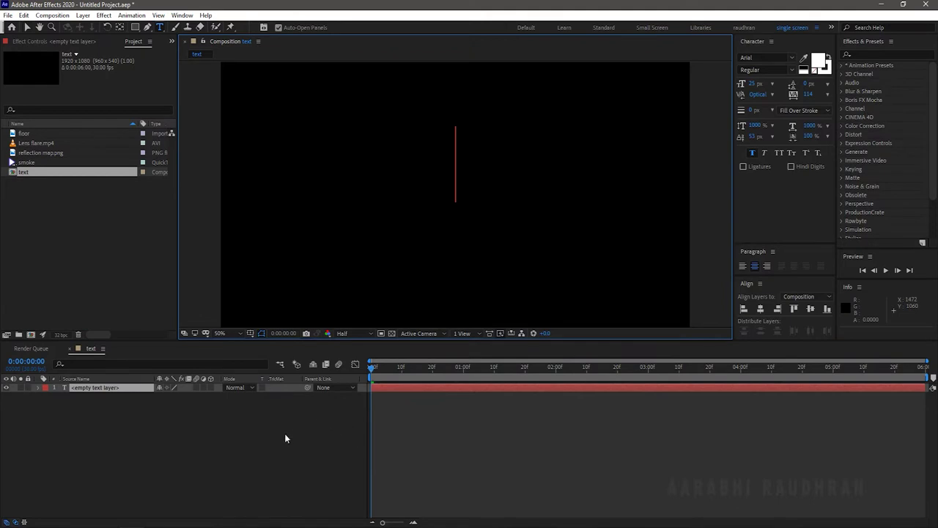
type("RAUDHRAN")
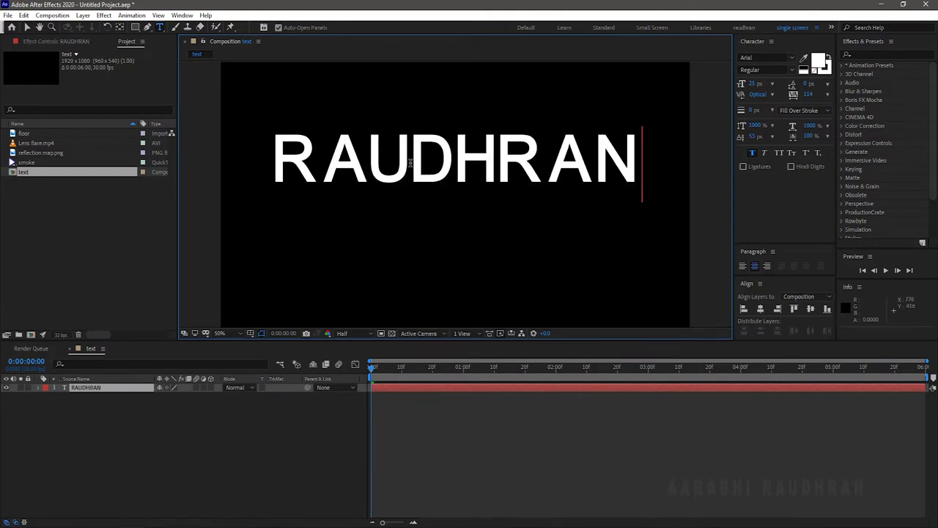
Set the surname text's font size to 15 px and center the layer vertically in the composition
key("ctrl+a")
left_click(755, 83)
type("20")
key("Return")
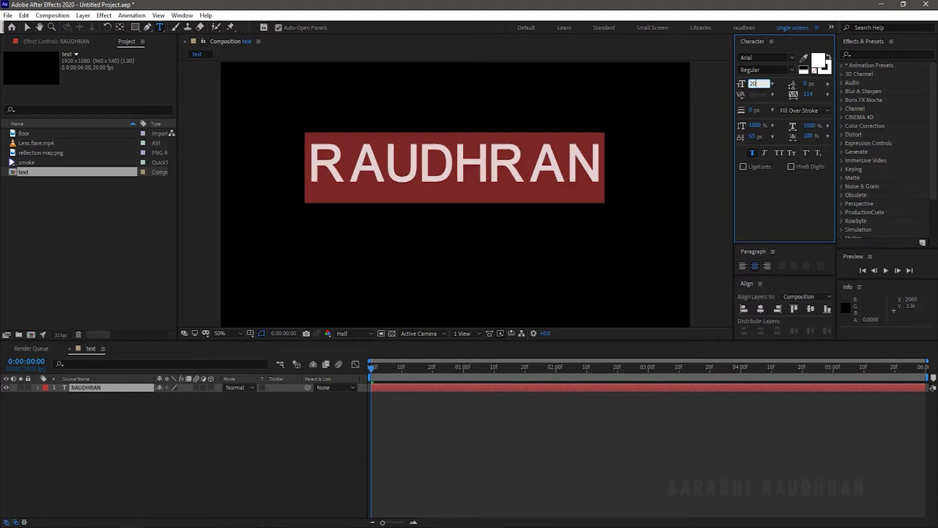
type("15")
key("Return")
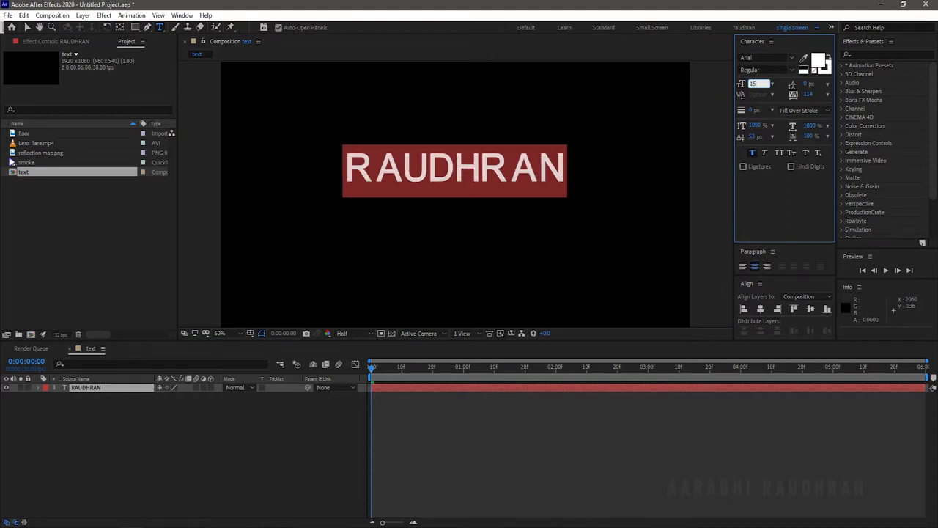
left_click(819, 314)
key("Caps_Lock")
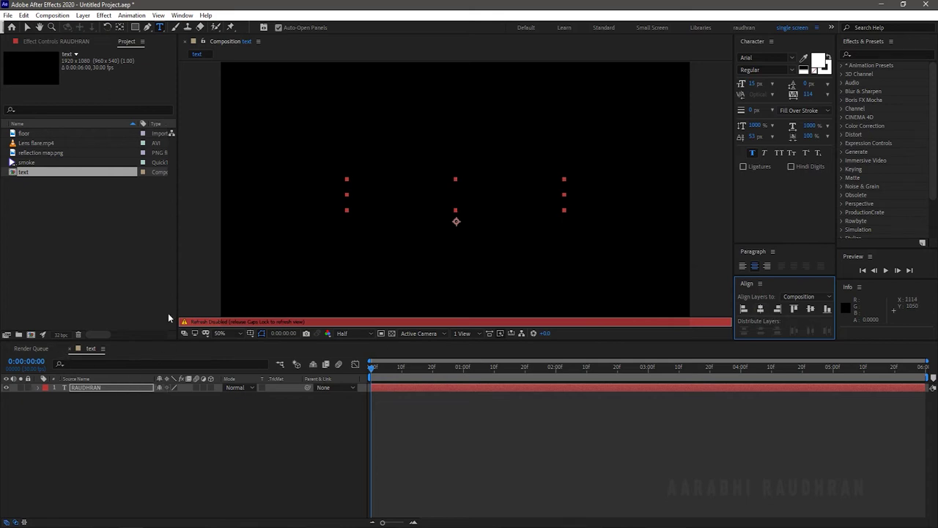
key("Caps_Lock")
Add a second text layer containing the creator's first name in capital letters
right_click(178, 430)
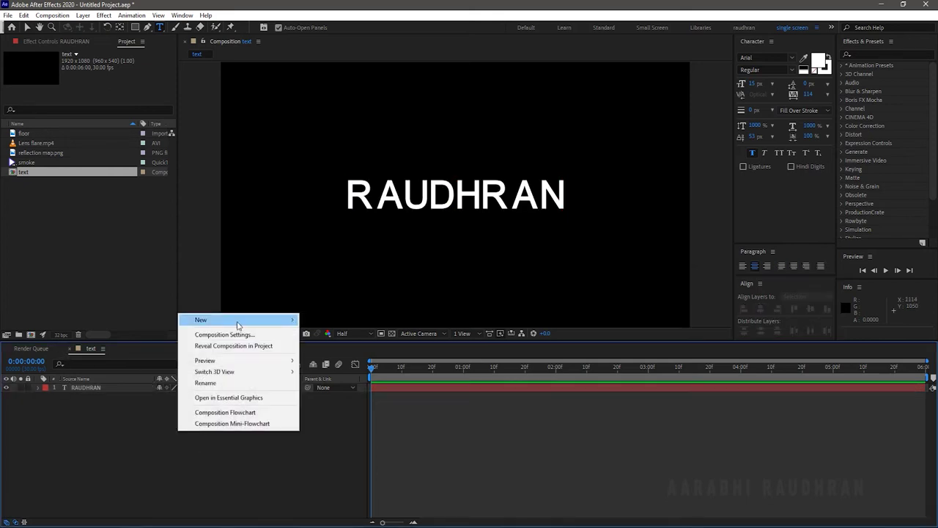
mouse_move(259, 324)
left_click(341, 336)
type("AARABHI")
key("Left")
key("Left")
key("Left")
key("Left")
Set the first-name text's font size to 10 px
double_click(450, 153)
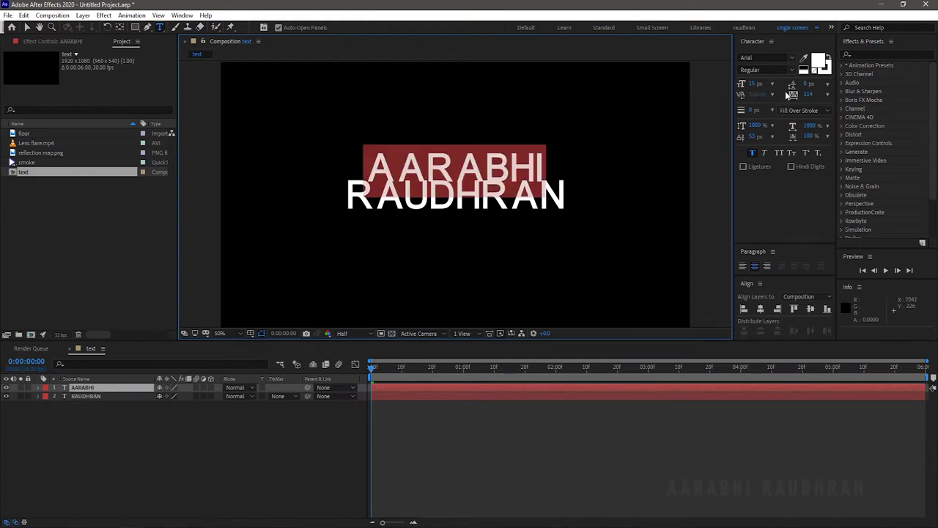
left_click(758, 84)
type("80")
key("Return")
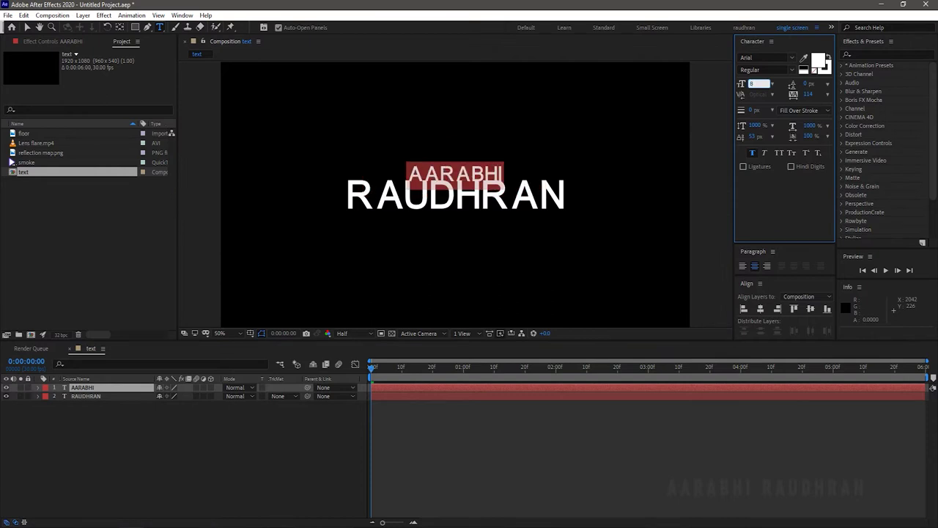
left_click(748, 84)
type("90")
key("Return")
Show the title/action safe guides and raise the first-name layer to a Y position of 518
left_click(274, 446)
left_click(250, 332)
left_click(272, 337)
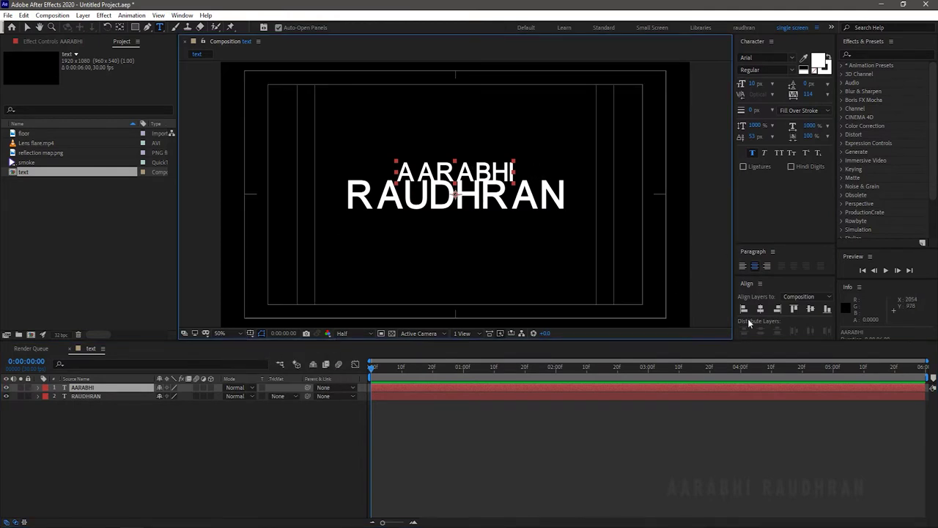
key("p")
left_click_drag(176, 396, 166, 400)
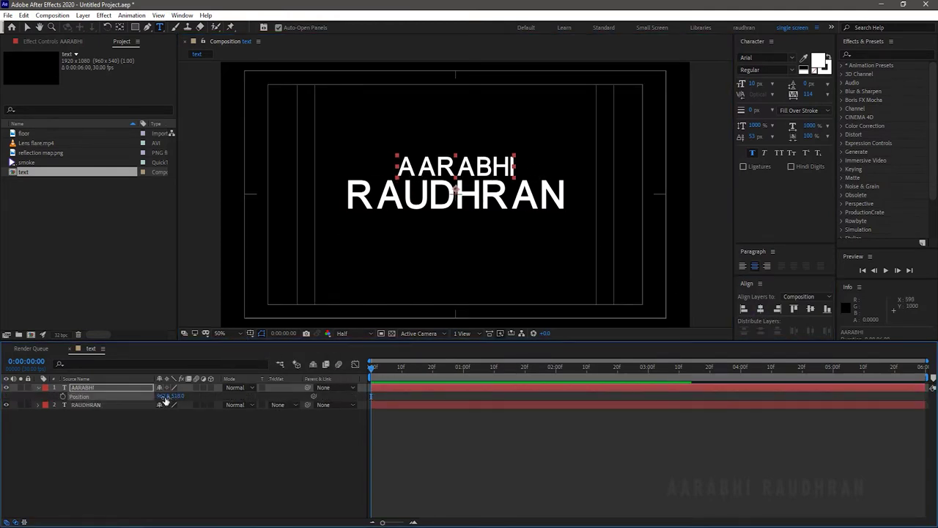
Move both text layers down together to Y positions 540 for the first name and 668.7 for the surname
left_click(86, 404, "ctrl")
key("p")
key("p")
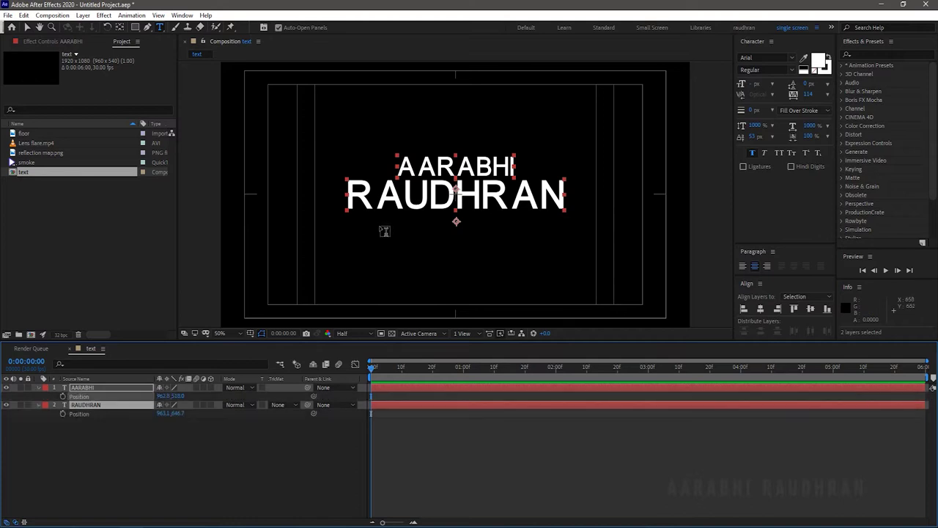
left_click_drag(160, 396, 163, 399)
key("ctrl+z")
left_click_drag(177, 414, 183, 415)
Set the first-name text's font size to 8 px
left_click(92, 388)
left_click(759, 83)
type("80")
key("Return")
left_click_drag(286, 456, 100, 388)
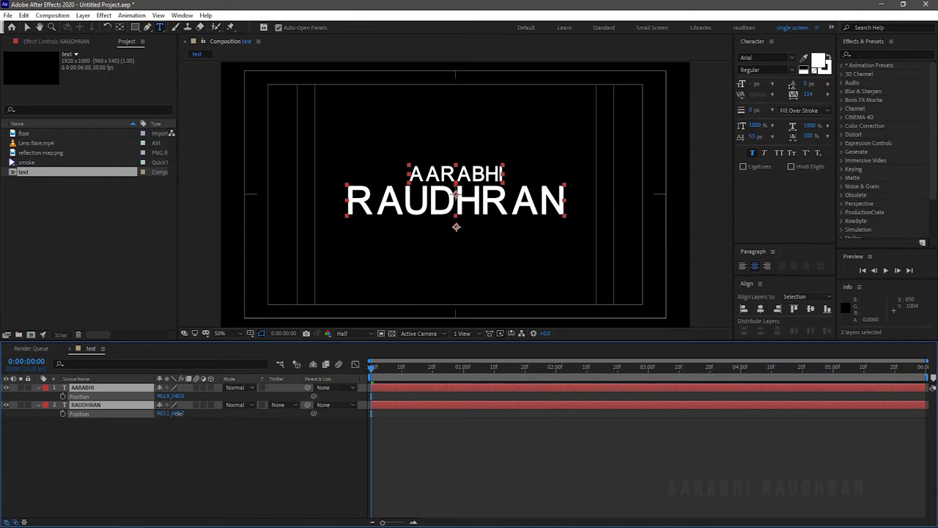
left_click(110, 388)
left_click(114, 440)
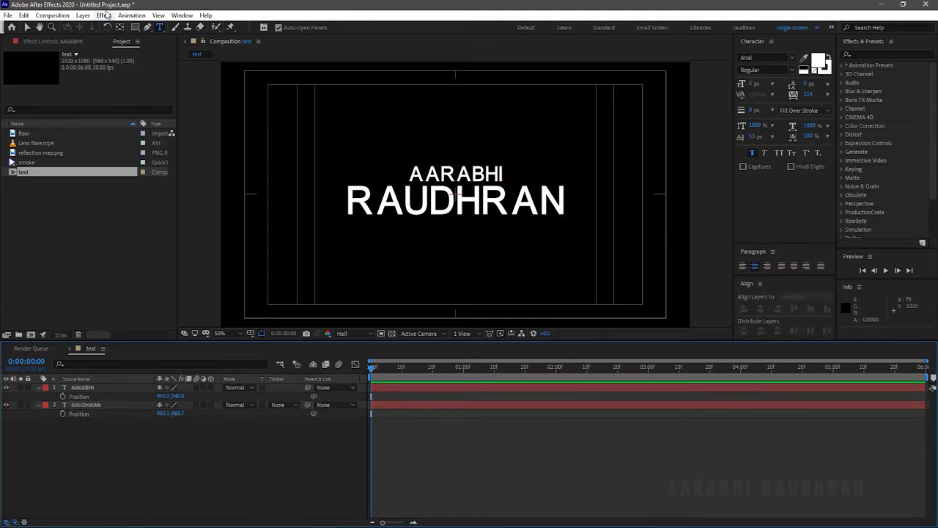
Create a new composition named "metal text"
left_click(53, 15)
left_click(75, 27)
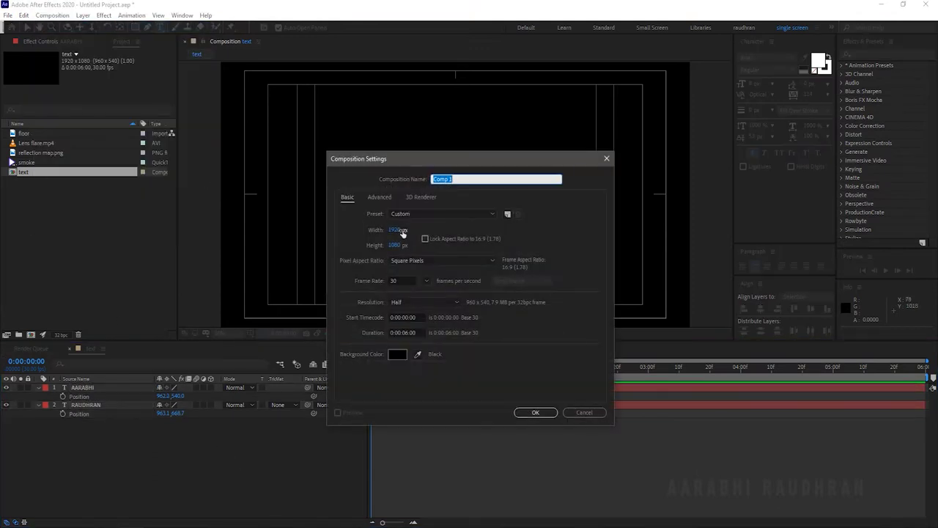
type("metal text")
key("Return")
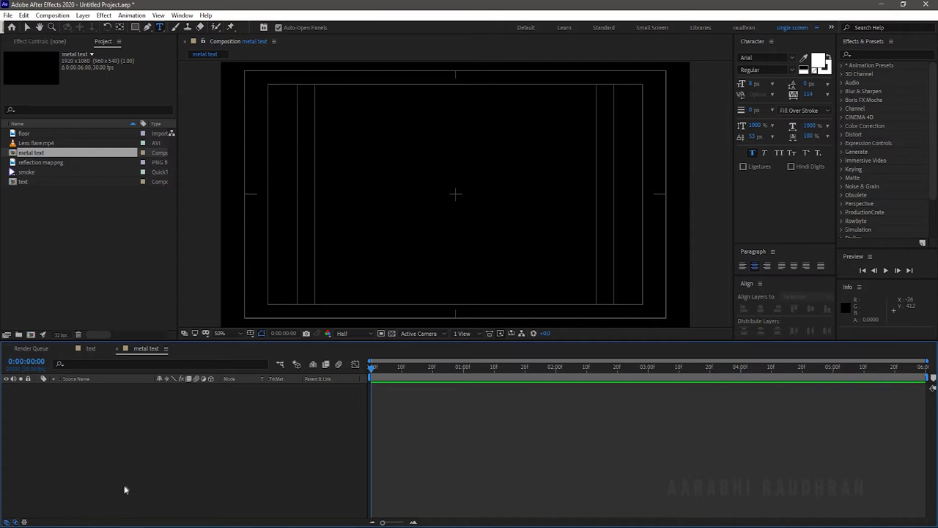
Add the text composition to the metal text timeline, duplicate it twice, and hide the topmost copy
left_click_drag(24, 181, 122, 411)
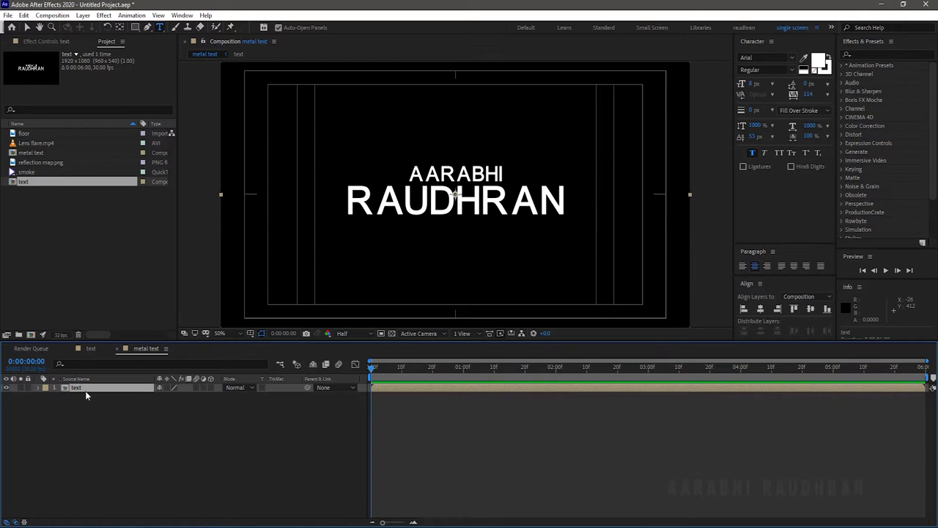
key("ctrl+d")
key("ctrl+d")
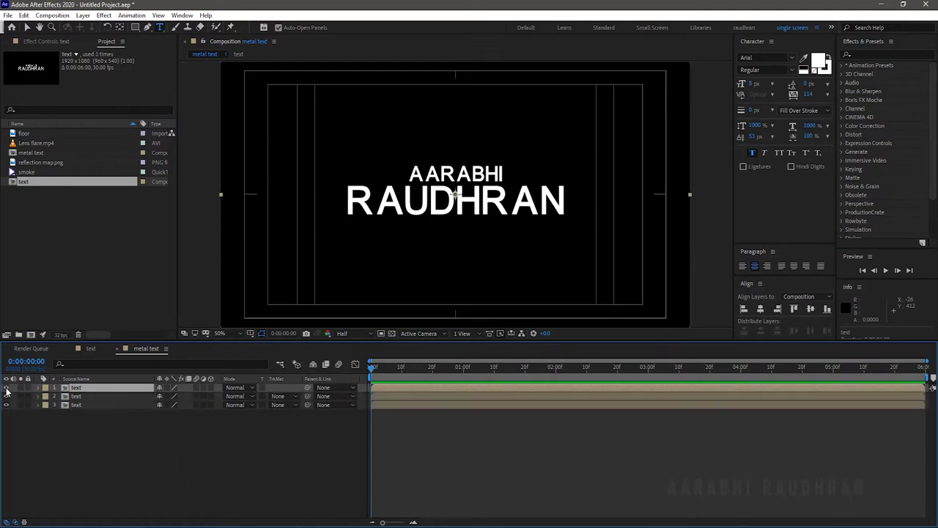
Apply the Fill effect to the middle text layer and set its color to black
left_click(79, 395)
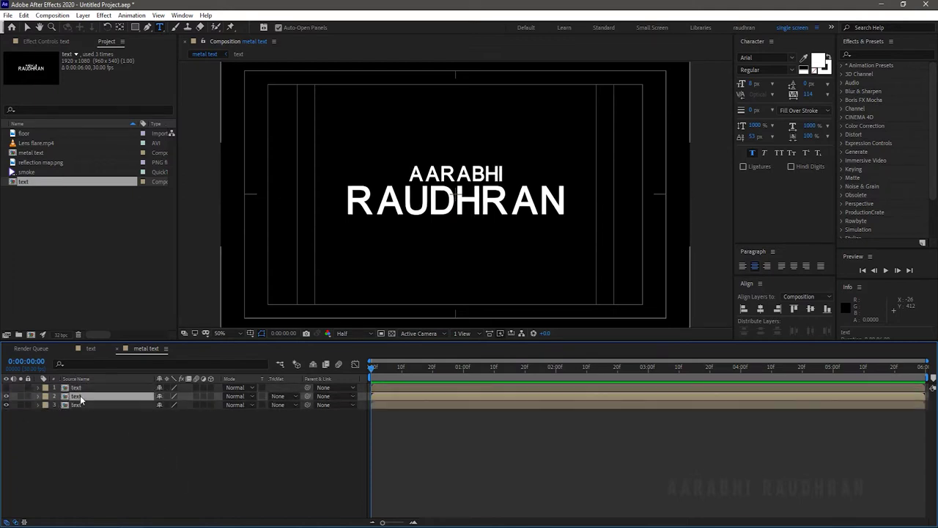
left_click(870, 52)
type("fill")
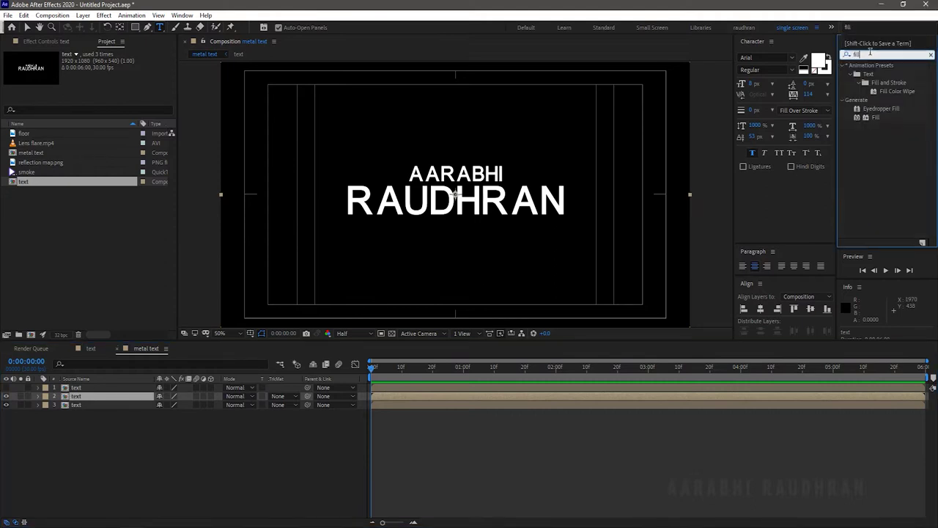
left_click_drag(877, 116, 163, 398)
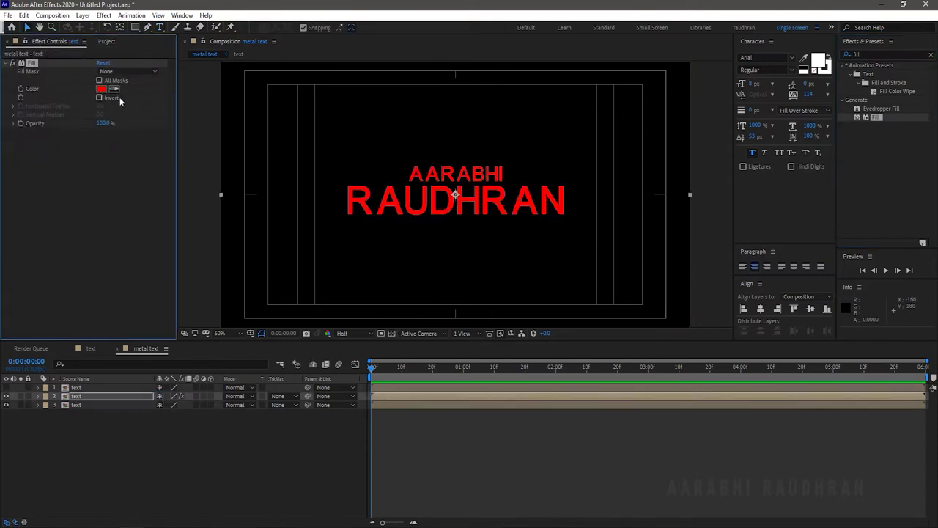
left_click(101, 89)
left_click_drag(367, 304, 168, 465)
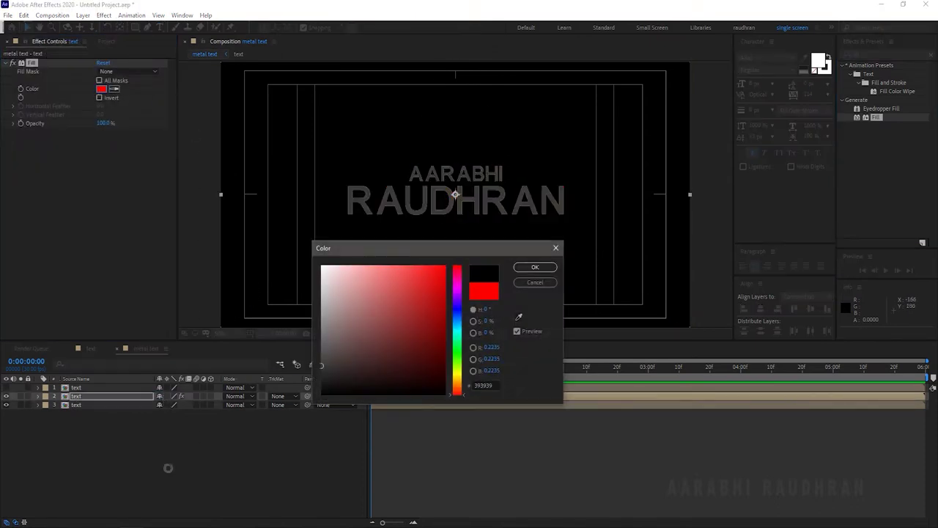
left_click(538, 268)
left_click(80, 298)
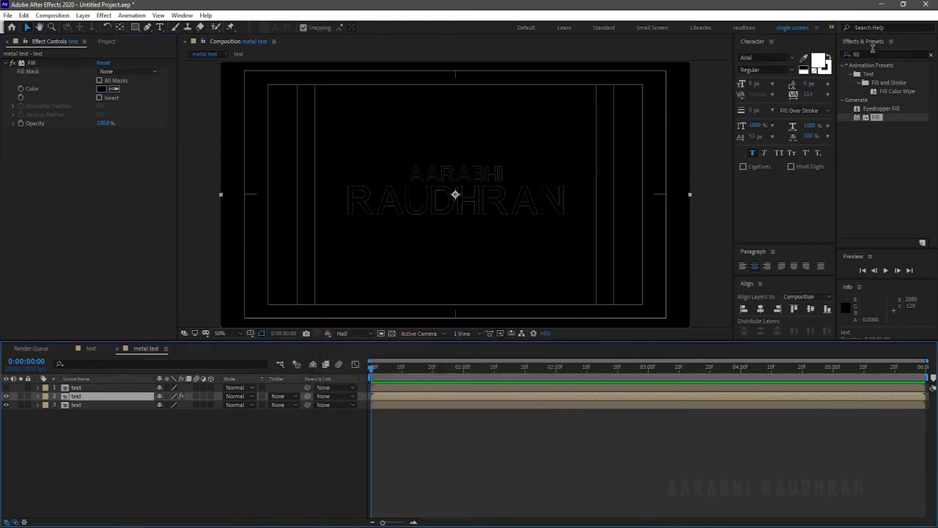
Apply Simple Choker to the black-filled text layer and set Choke Matte to 5
left_click(869, 54)
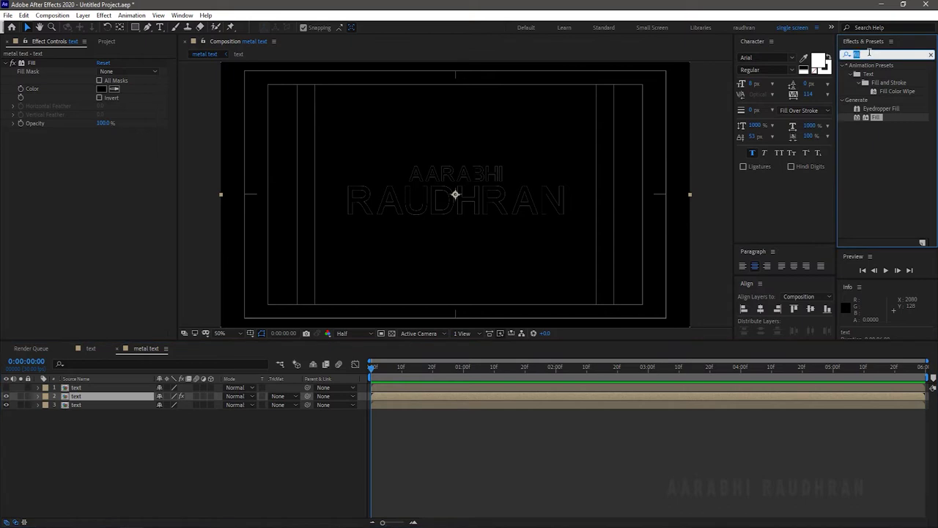
type("choke")
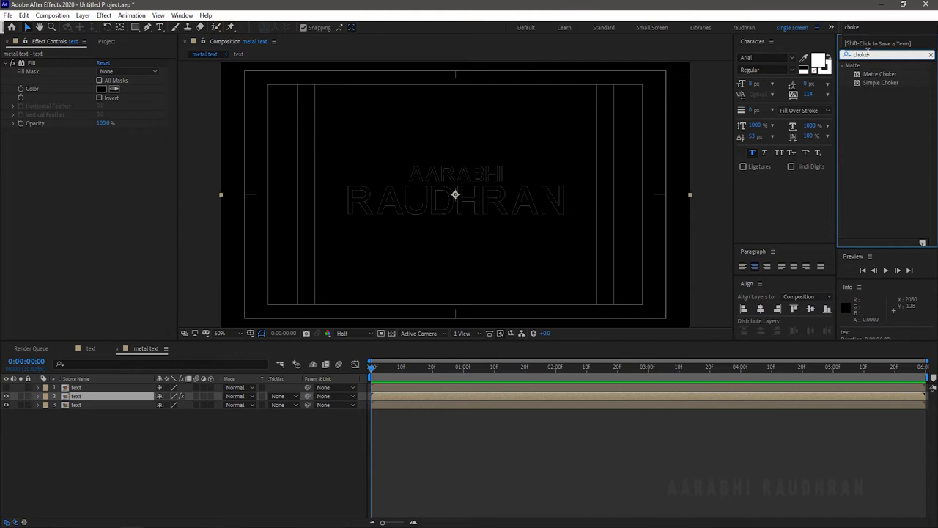
left_click_drag(880, 82, 129, 275)
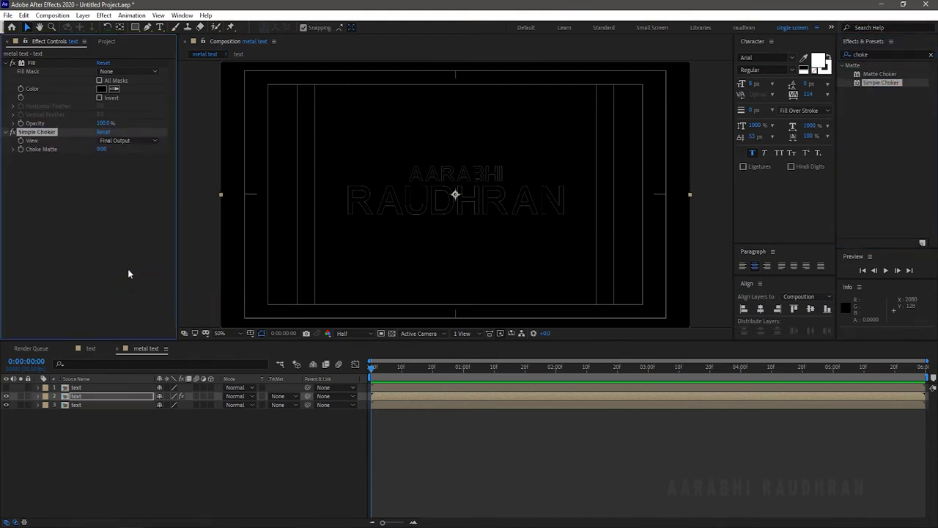
left_click(101, 149)
key("Return")
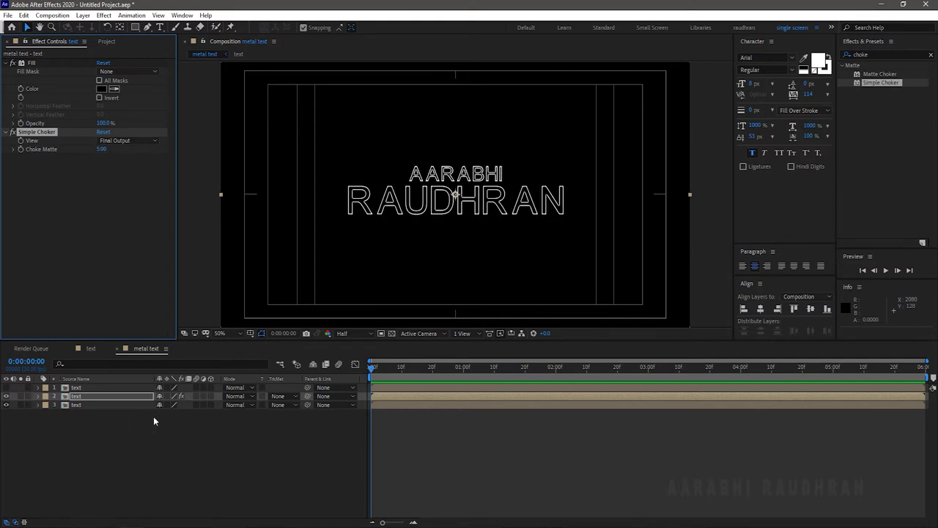
Pre-compose the lower two text layers into a composition named "text stroke"
left_click_drag(88, 443, 90, 398)
right_click(90, 397)
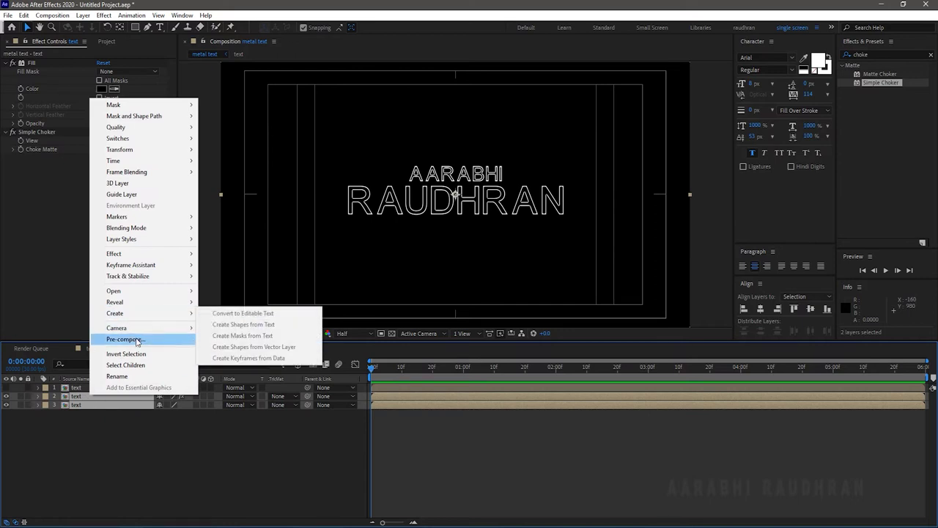
left_click(124, 340)
type("stroke")
key("Home")
type("text")
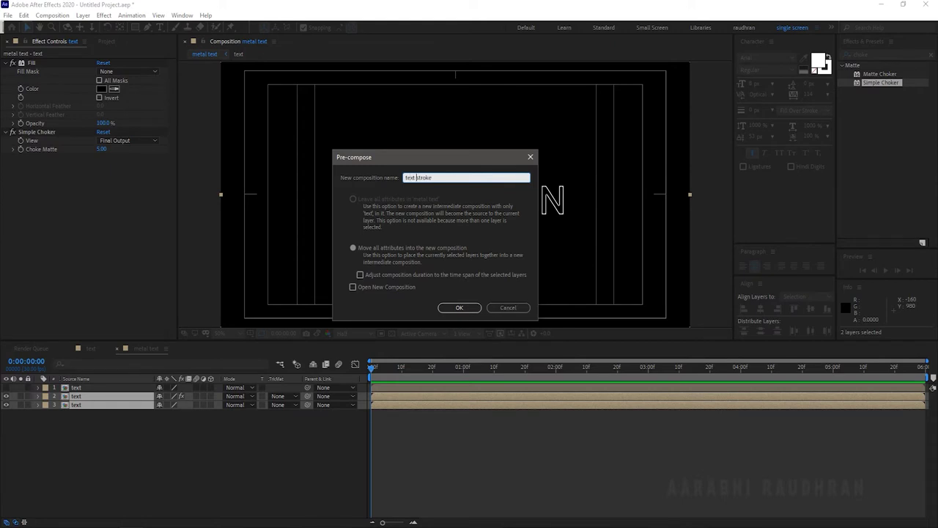
key("Return")
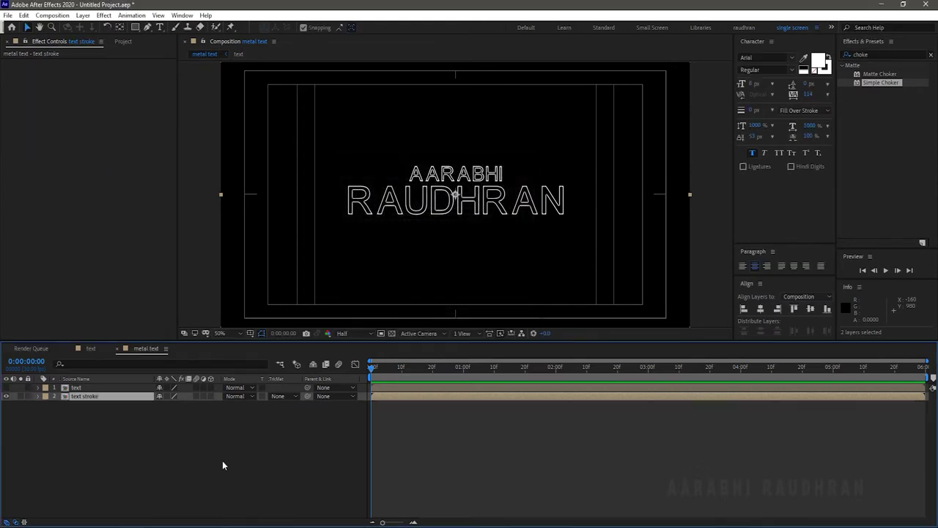
Make the top text layer visible and hide the text stroke layer
left_click(75, 388)
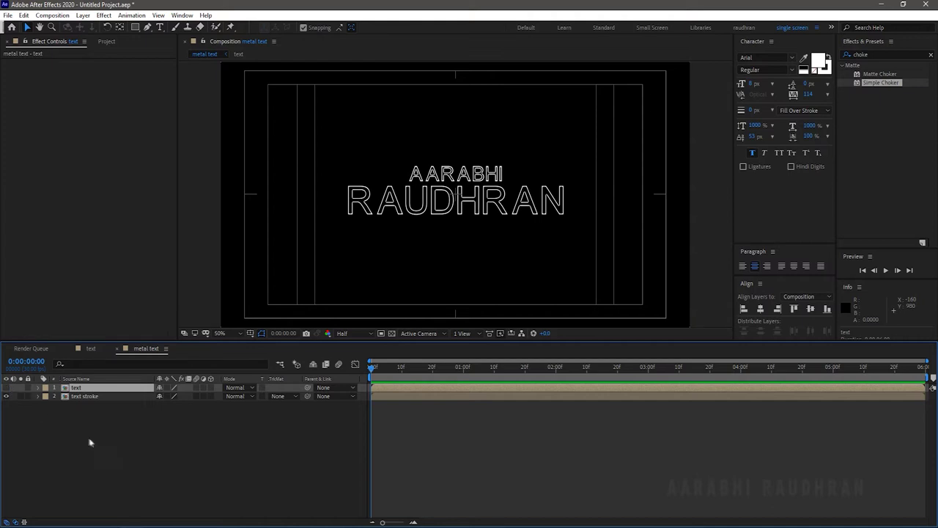
left_click(5, 387)
left_click(103, 441)
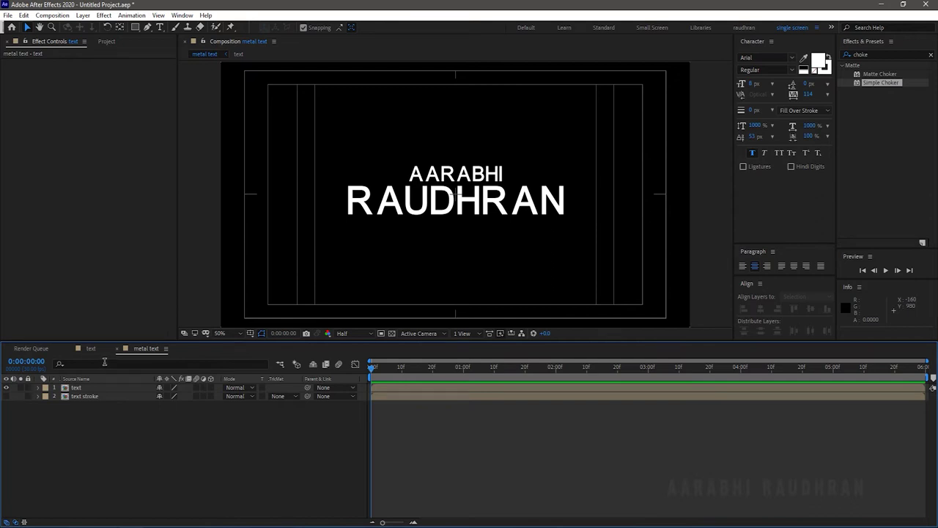
Place reflection map.png in the metal text timeline directly beneath the text layer
left_click(108, 42)
left_click_drag(77, 162, 122, 392)
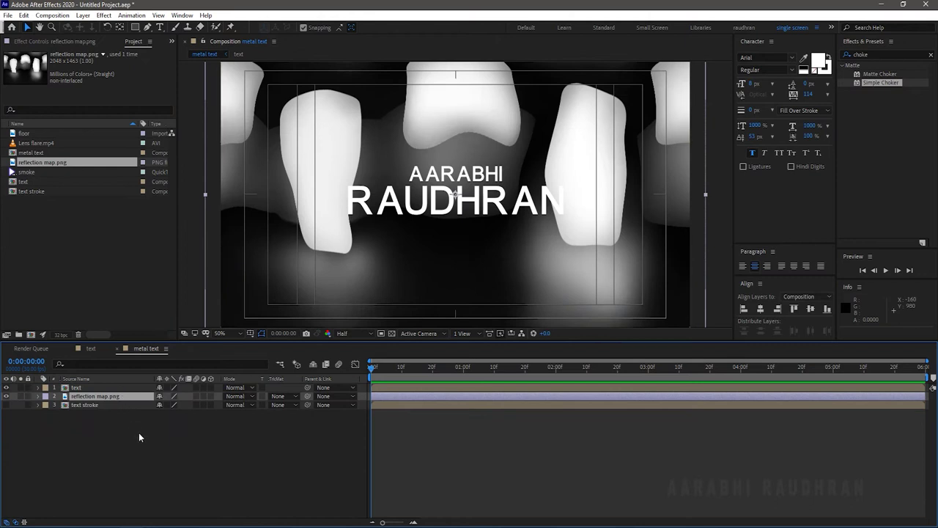
Scale the reflection map.png layer down to 46% and apply the Motion Tile effect to it
key("s")
left_click_drag(180, 405, 160, 412)
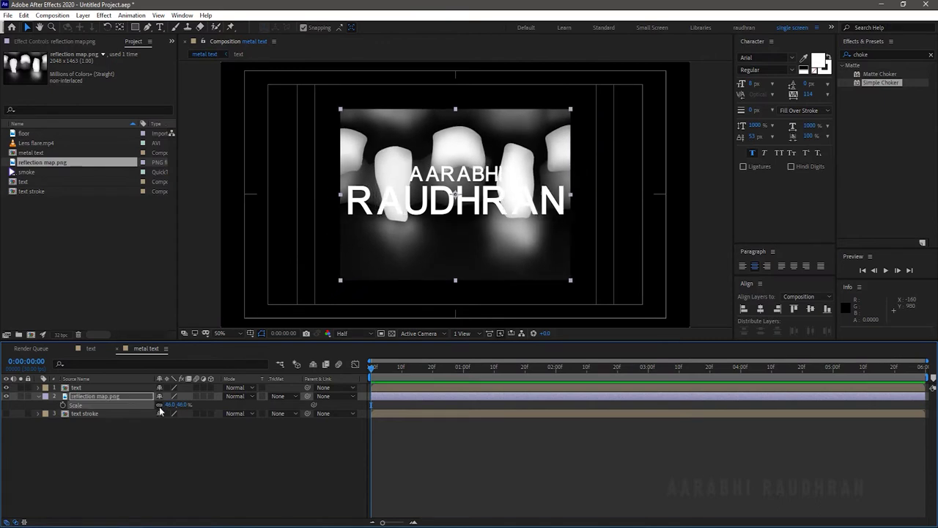
left_click(861, 54)
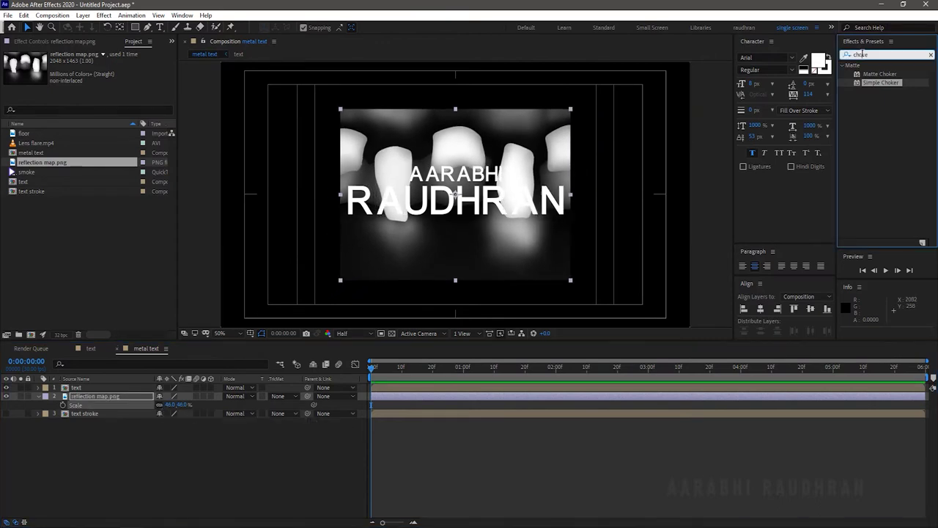
type("motion")
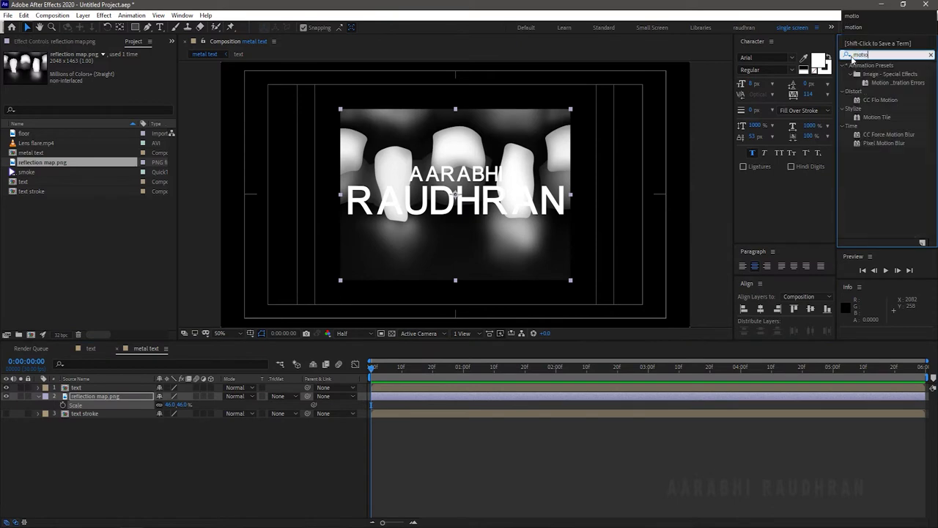
left_click_drag(877, 116, 106, 398)
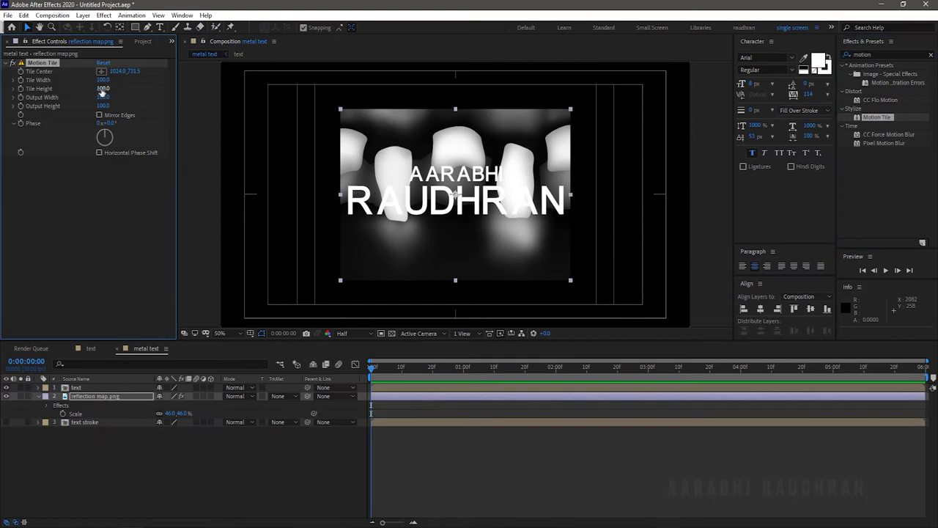
Set Motion Tile's Output Width to 400 and Output Height to 320, and enable Mirror Edges
left_click(103, 97)
type("400")
key("Return")
type("320")
key("Return")
left_click(100, 115)
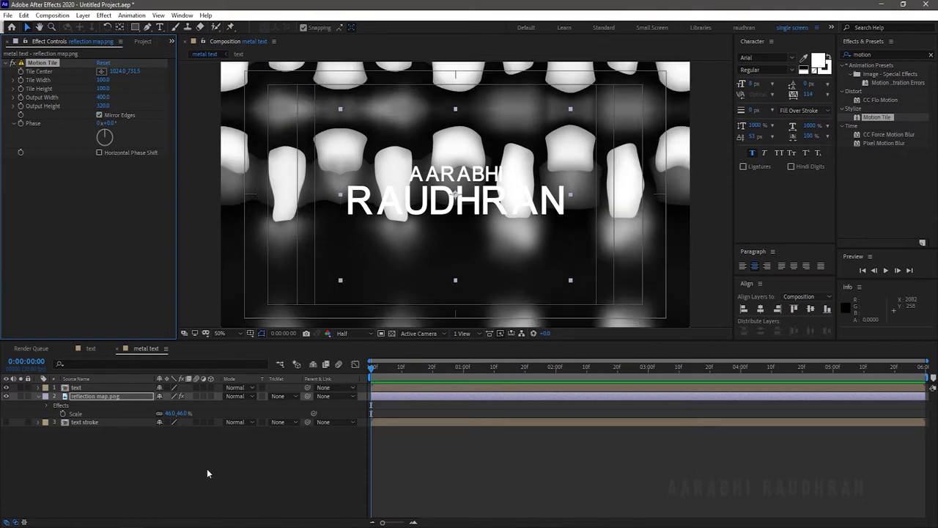
Pre-compose the reflection map.png layer as "reflection map", moving all attributes into the new composition
right_click(95, 396)
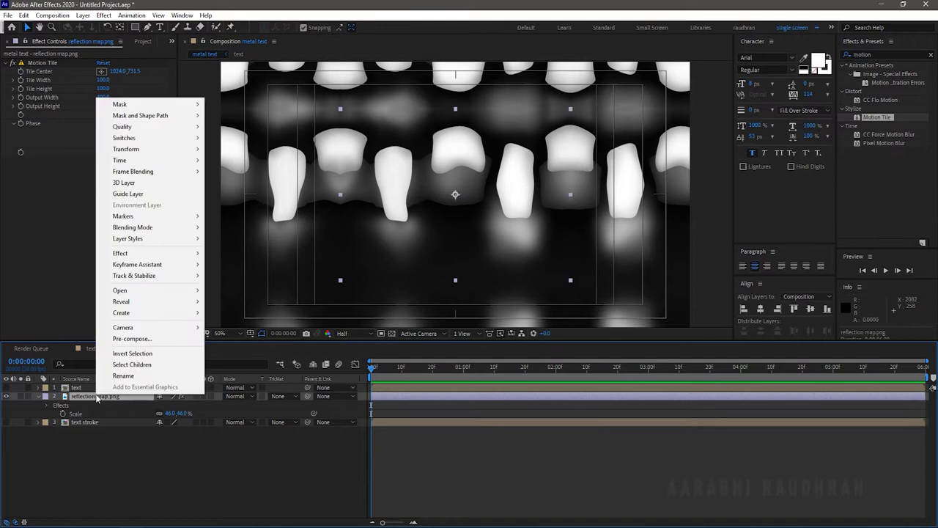
left_click(132, 338)
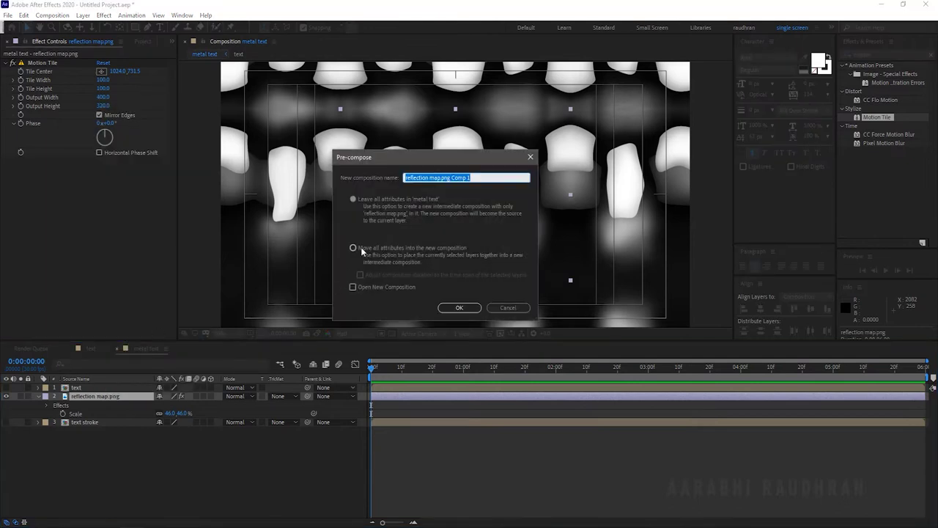
left_click(352, 248)
left_click(497, 177)
left_click_drag(497, 177, 444, 176)
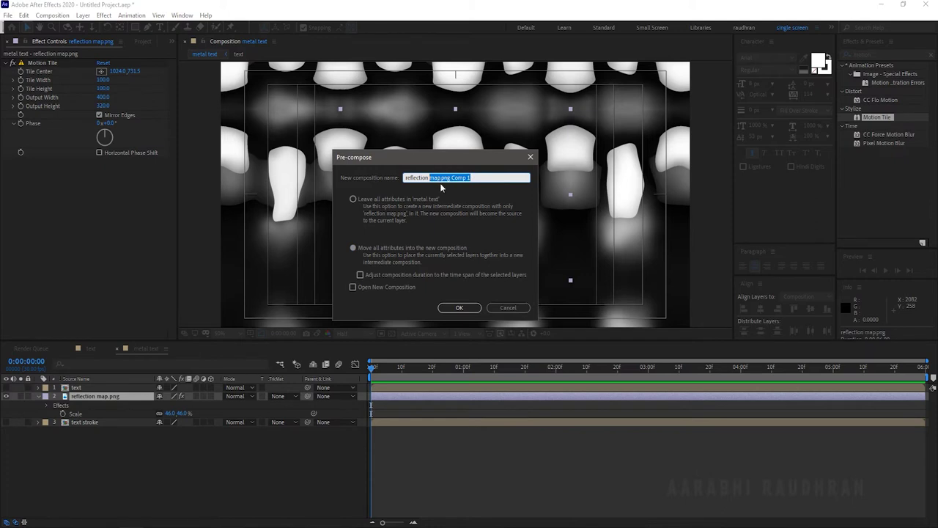
type("map")
key("Return")
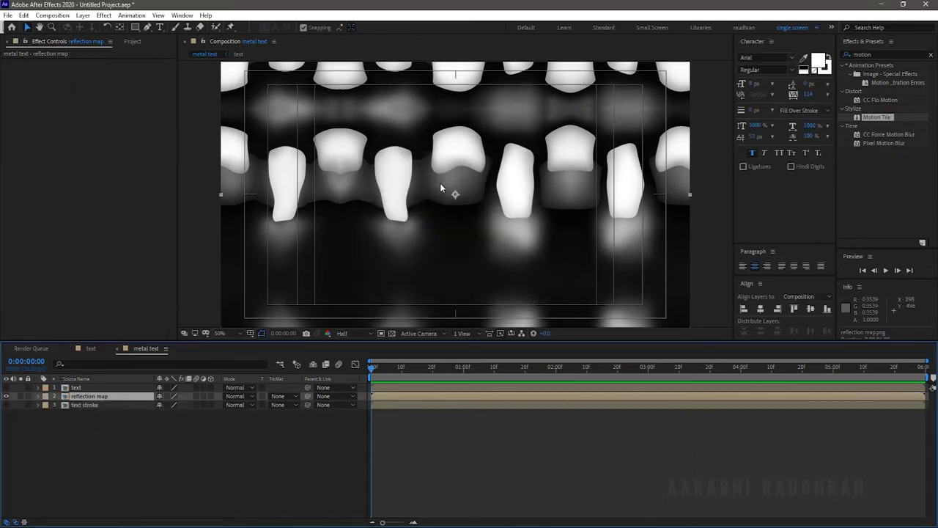
Set the reflection map layer's track matte to the text layer's alpha and apply CC Glass to it
left_click(278, 395)
left_click(293, 422)
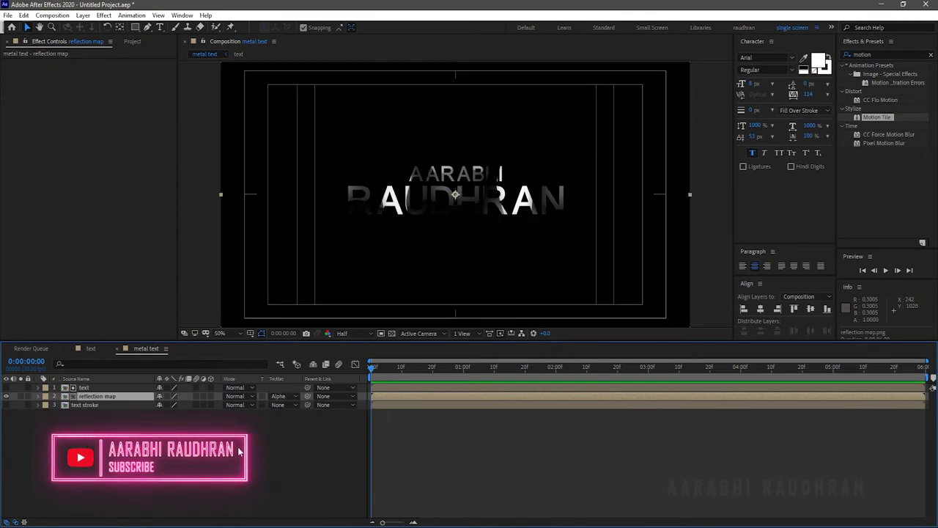
left_click(872, 54)
type("g")
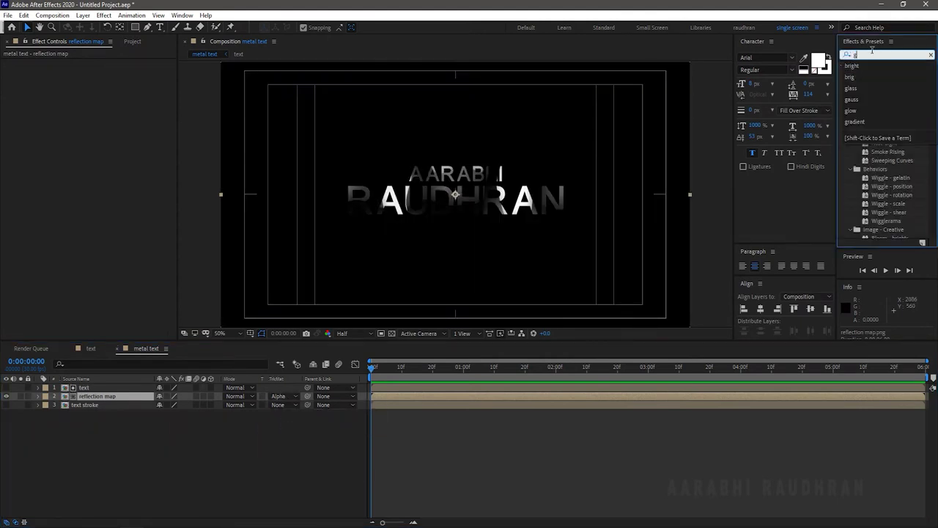
type("lass")
left_click_drag(872, 90, 128, 397)
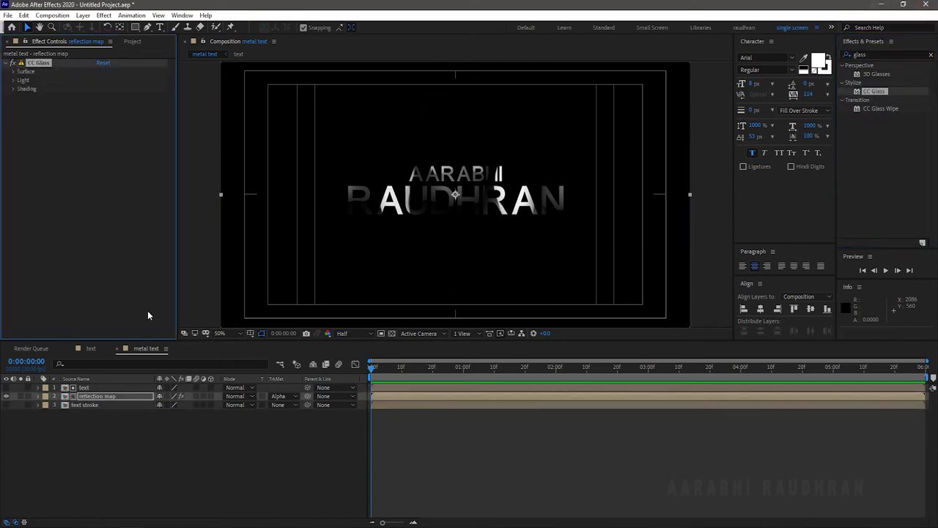
In CC Glass's Surface settings, use text stroke as Bump Map with Softness 50, Height -50 and Displacement -499
left_click(13, 72)
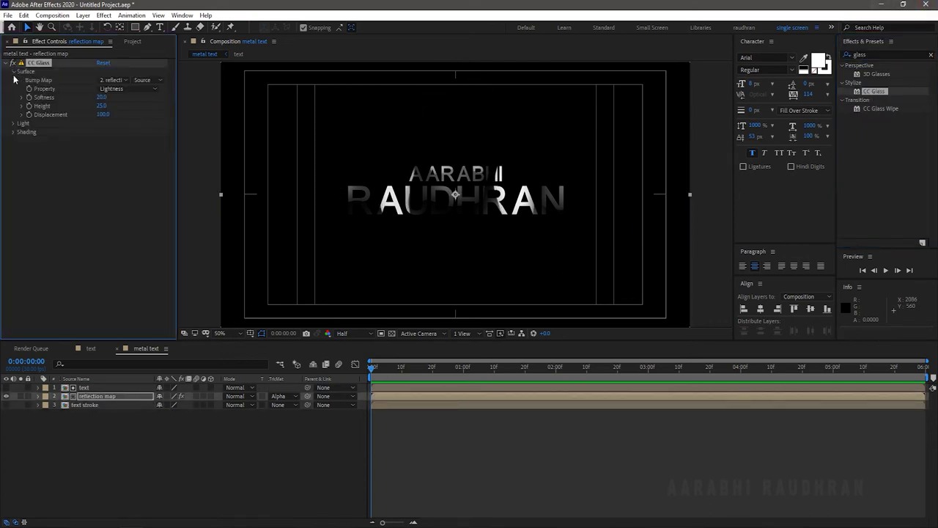
left_click(114, 80)
left_click(115, 129)
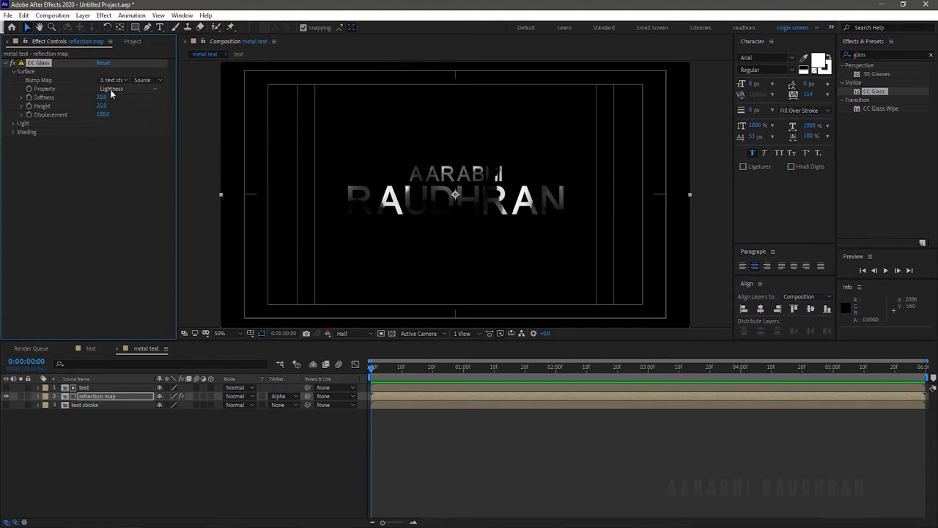
left_click(103, 97)
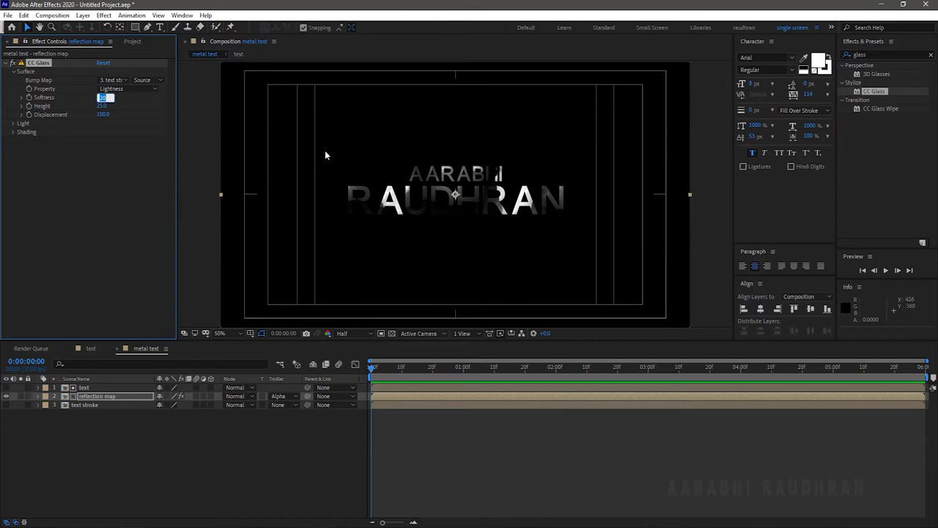
type("50")
key("Tab")
type("-100")
key("Return")
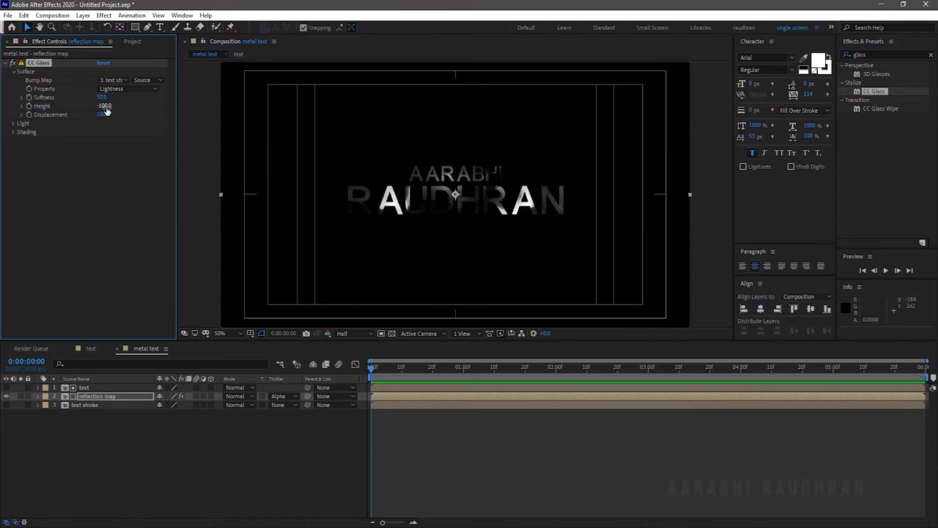
left_click(104, 115)
key("shift+Tab")
key("Return")
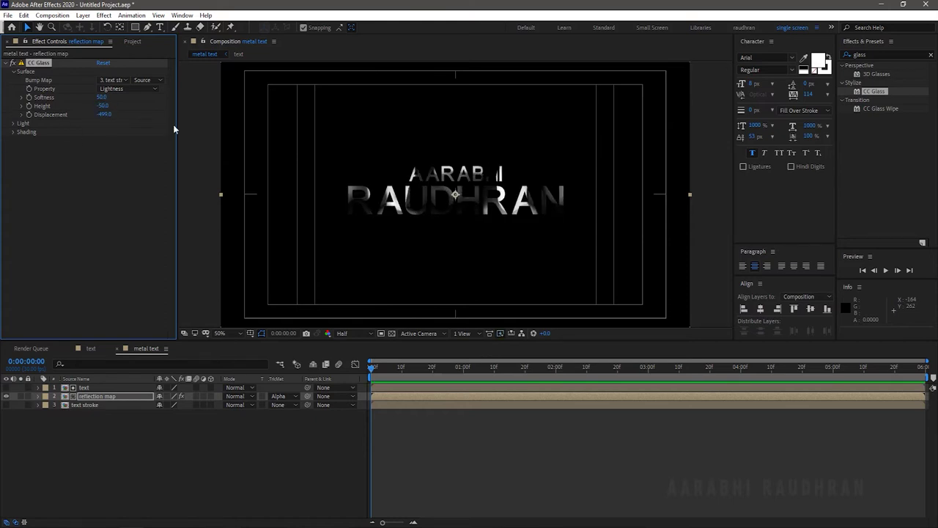
Change the CC Glass light type to Point Light
left_click(12, 126)
left_click(117, 161)
left_click(123, 181)
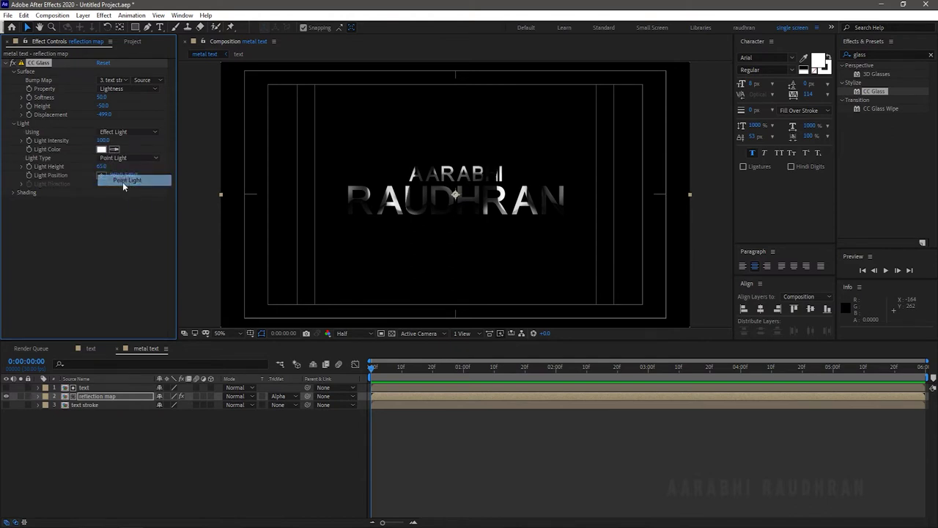
left_click(118, 244)
Apply the CC Blobbylize effect to the reflection map layer
left_click(88, 408)
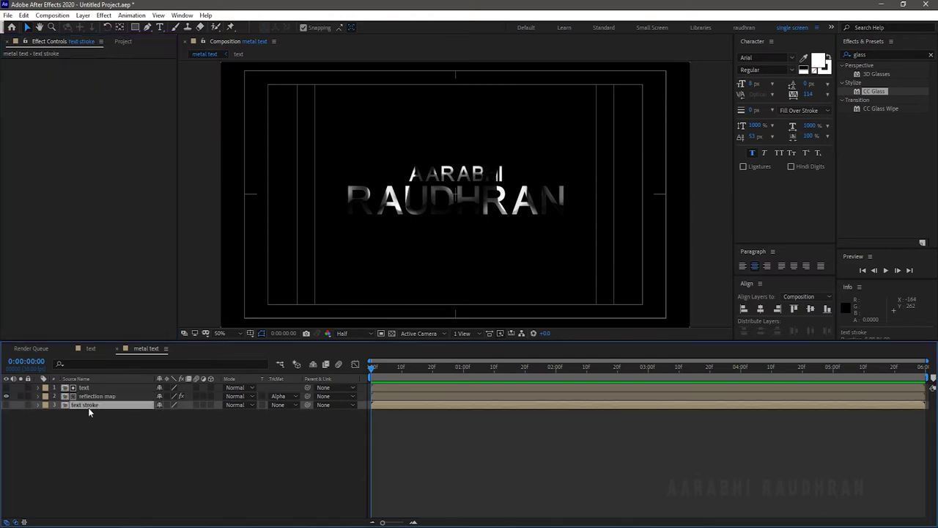
left_click(110, 396)
left_click(891, 55)
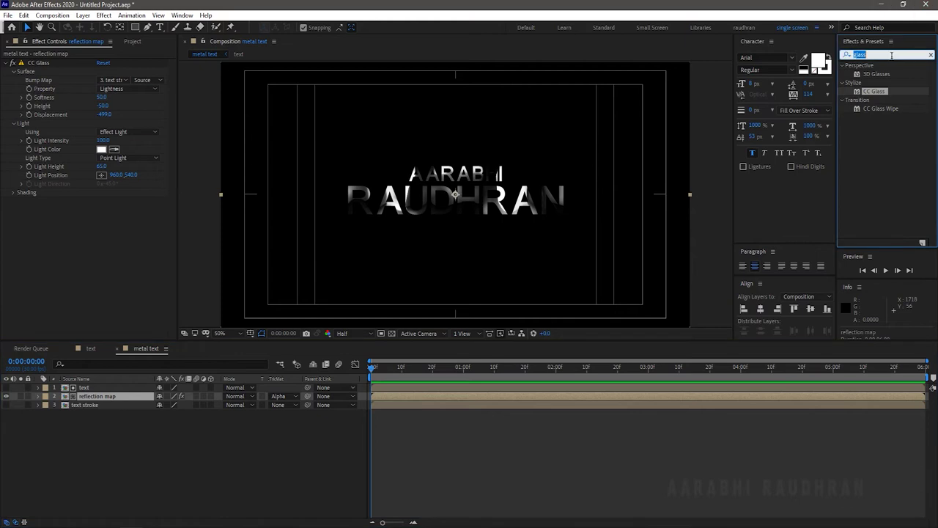
type("blob")
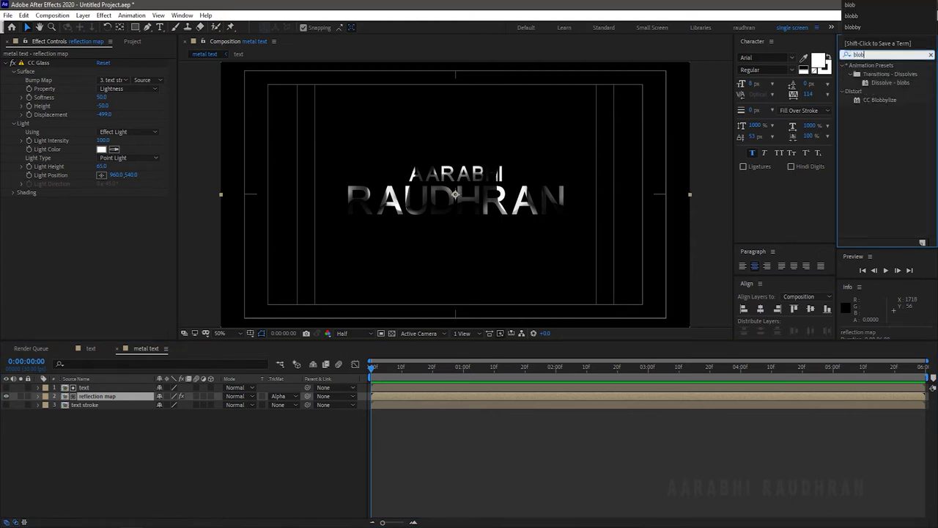
left_click_drag(892, 99, 143, 232)
Set CC Blobbylize's Blob Layer to text stroke and its Property to Alpha
left_click(13, 210)
left_click(116, 219)
left_click(124, 266)
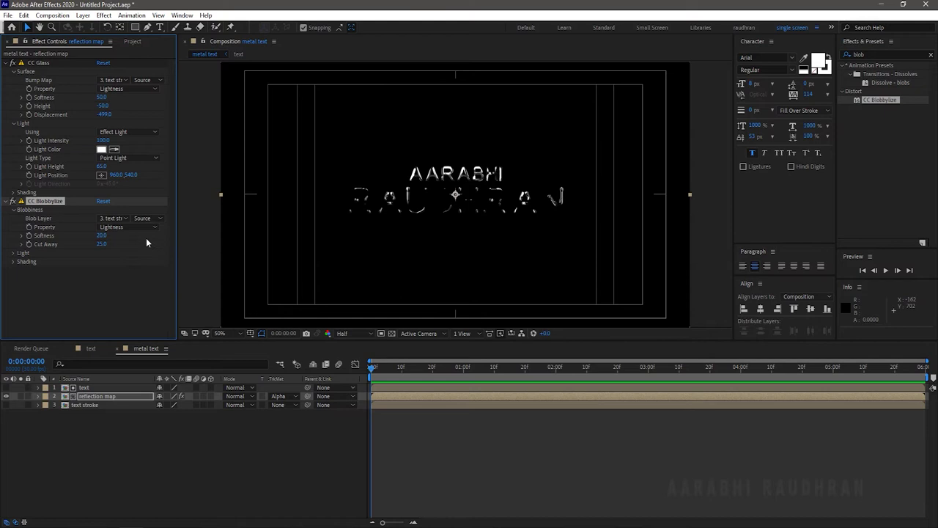
left_click(133, 230)
left_click(131, 267)
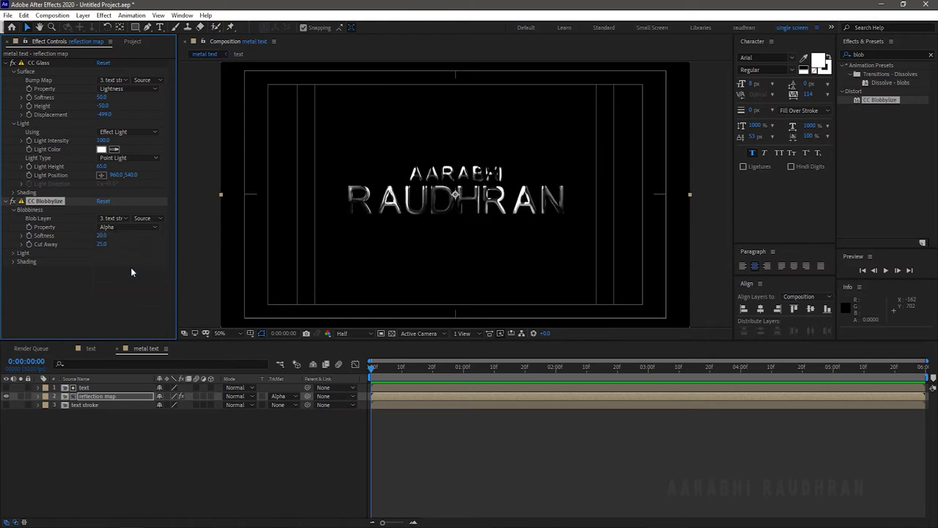
Set CC Blobbylize's Softness and Cut Away to 5 and its light type to Point Light
left_click(101, 235)
type("5")
key("Tab")
key("Return")
left_click(13, 253)
left_click(127, 287)
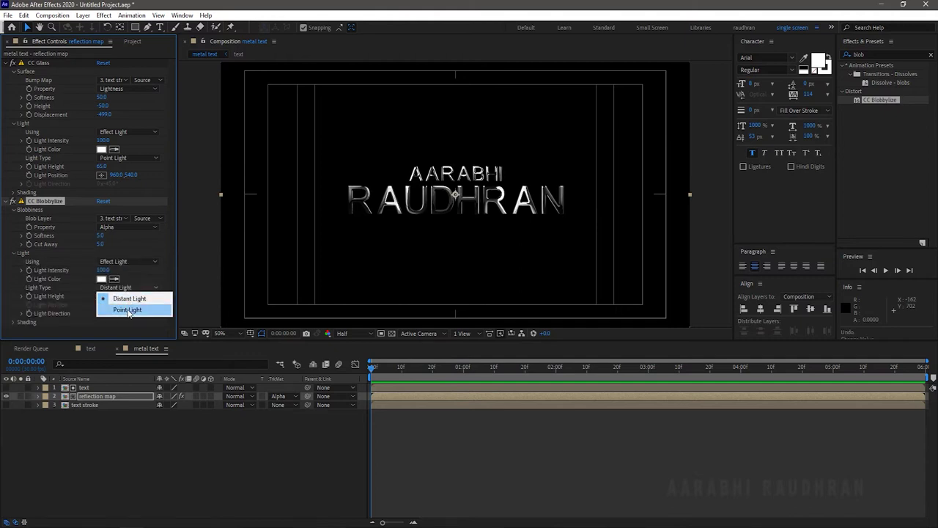
left_click(127, 310)
left_click(184, 457)
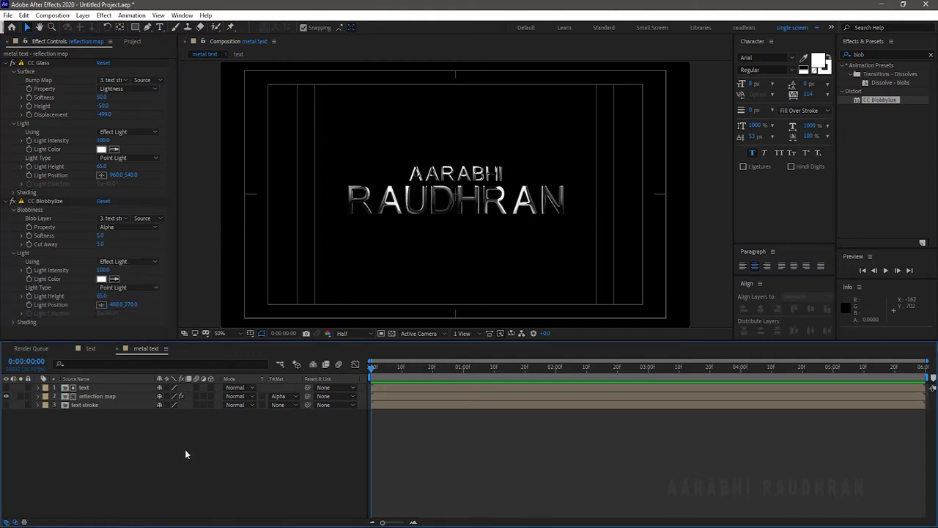
Open the reflection map composition and keyframe Motion Tile's Tile Center at the first frame
left_click(91, 348)
left_click(147, 349)
double_click(100, 396)
left_click(85, 387)
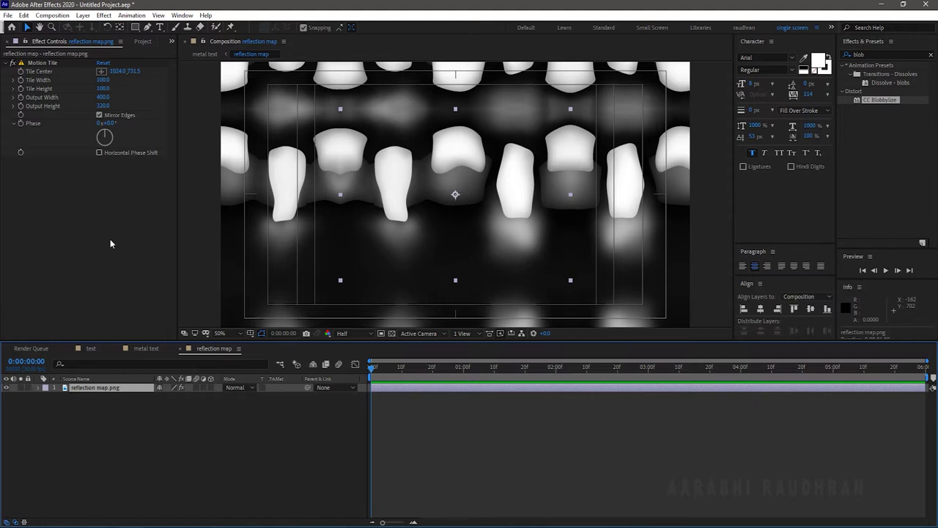
left_click(20, 73)
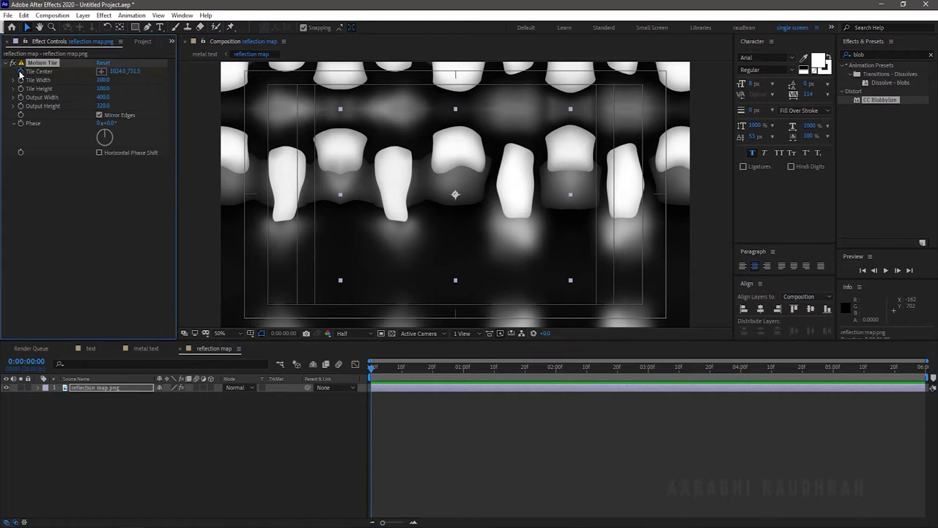
At the composition's last frame, set the horizontal Tile Center value to 4064
key("End")
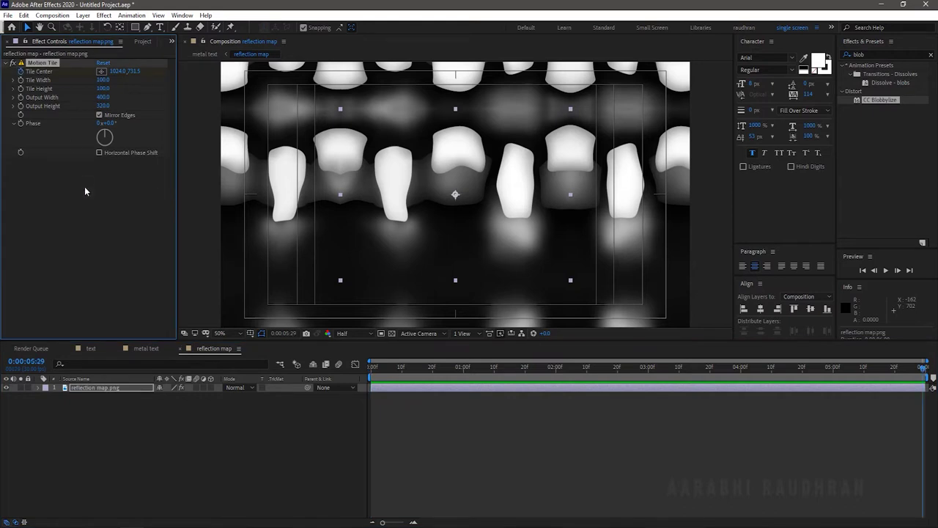
left_click_drag(116, 71, 192, 82)
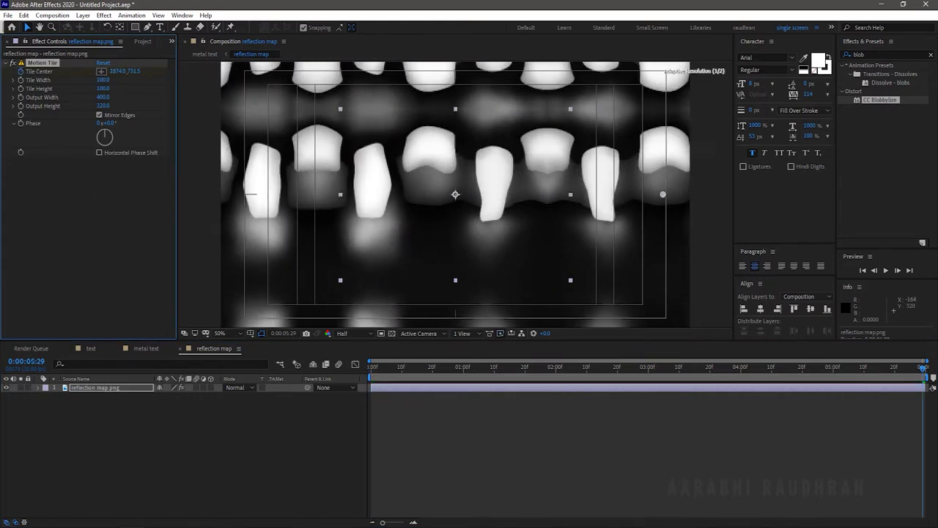
left_click_drag(119, 71, 259, 100)
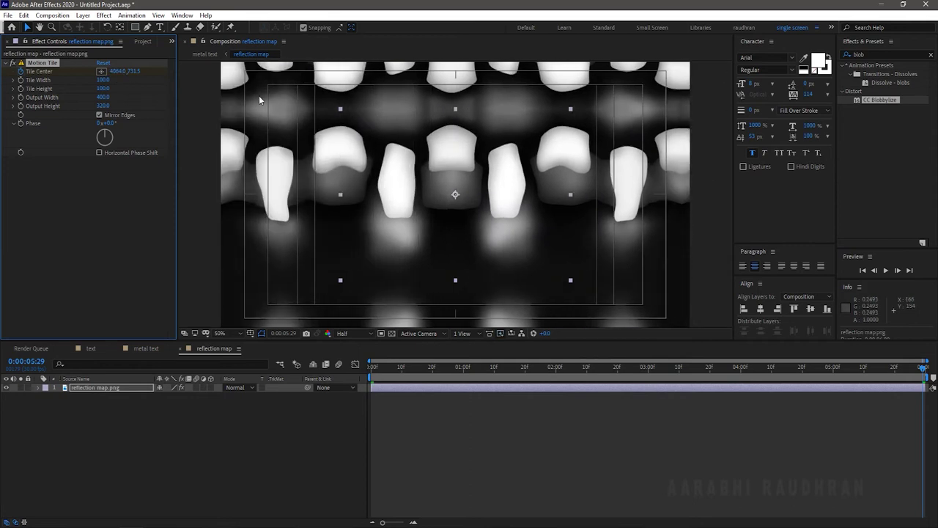
left_click(172, 427)
In the text composition, add a Tracking text animator to the larger lower text line
left_click(140, 348)
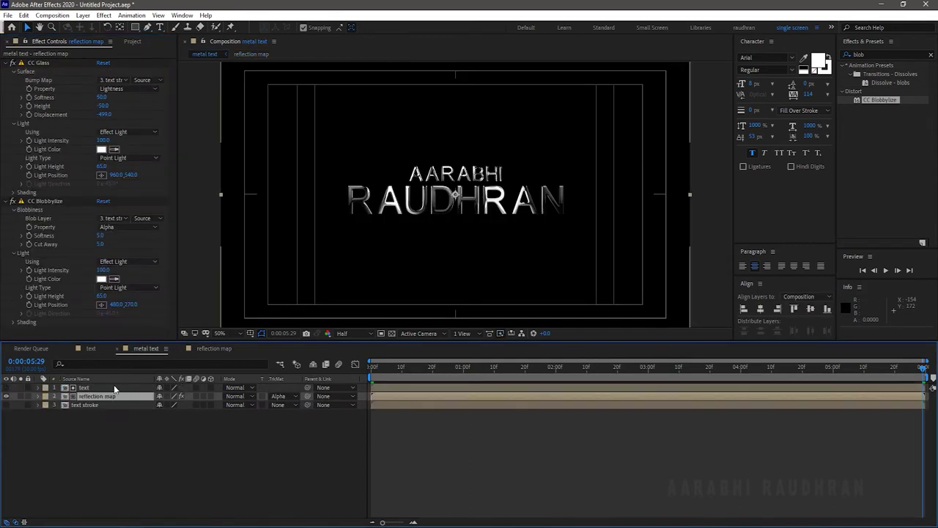
double_click(109, 387)
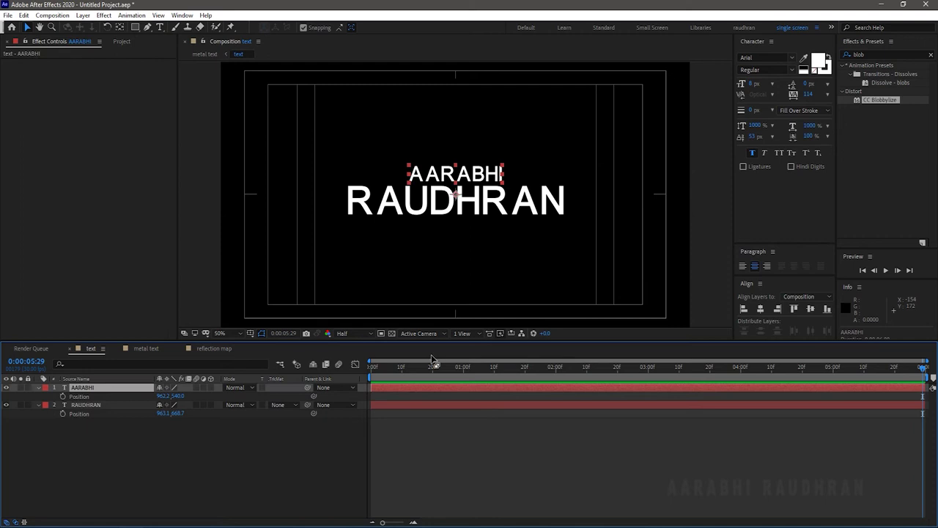
left_click(207, 405)
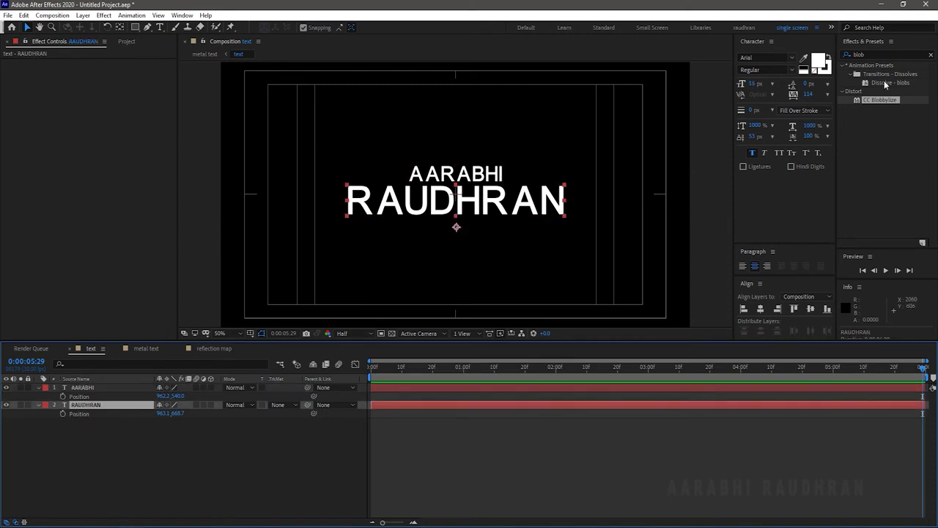
left_click(38, 405)
left_click(38, 405)
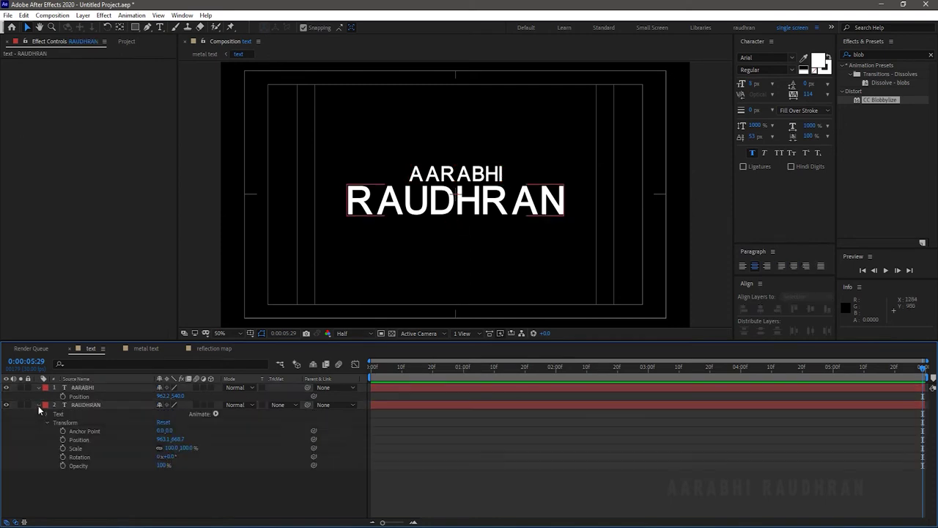
left_click(215, 414)
left_click(241, 338)
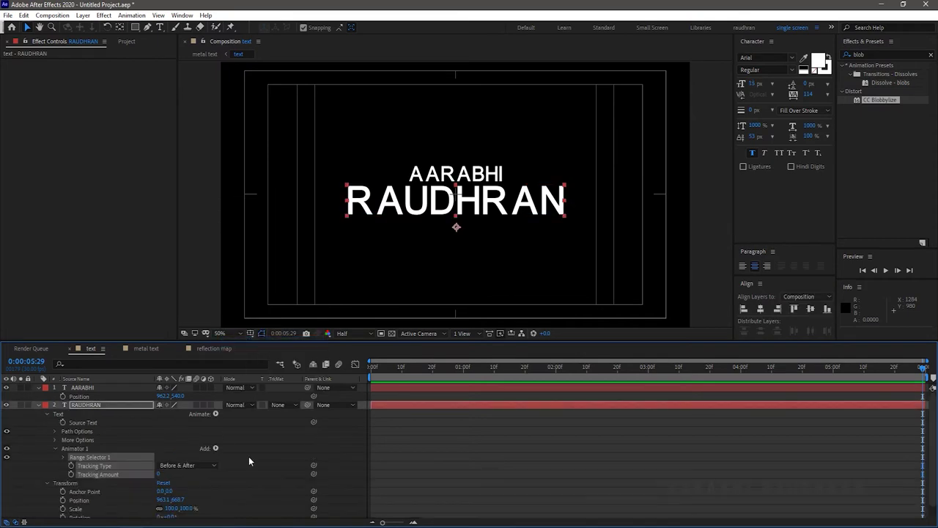
Set the lower text line's Tracking Amount to 200 and keyframe it at the first frame
left_click(160, 474)
type("200")
key("Return")
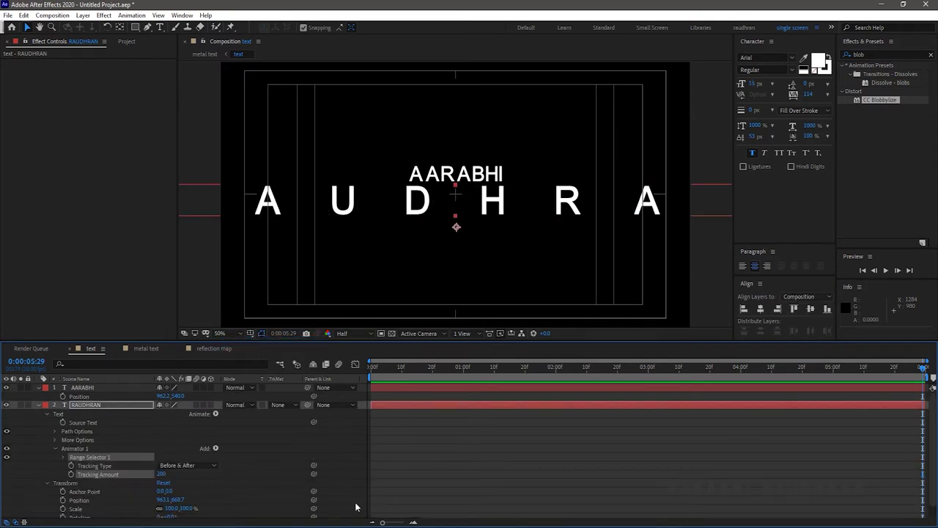
key("space")
key("space")
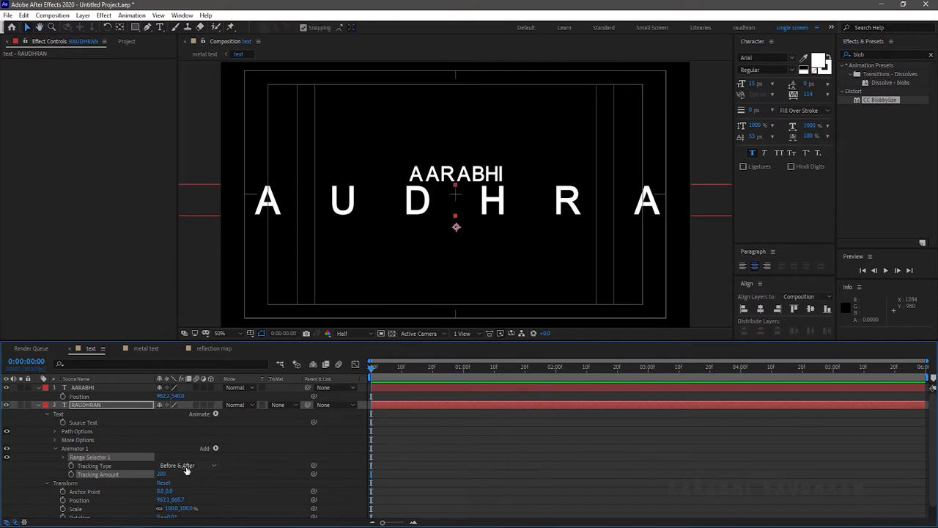
left_click(71, 475)
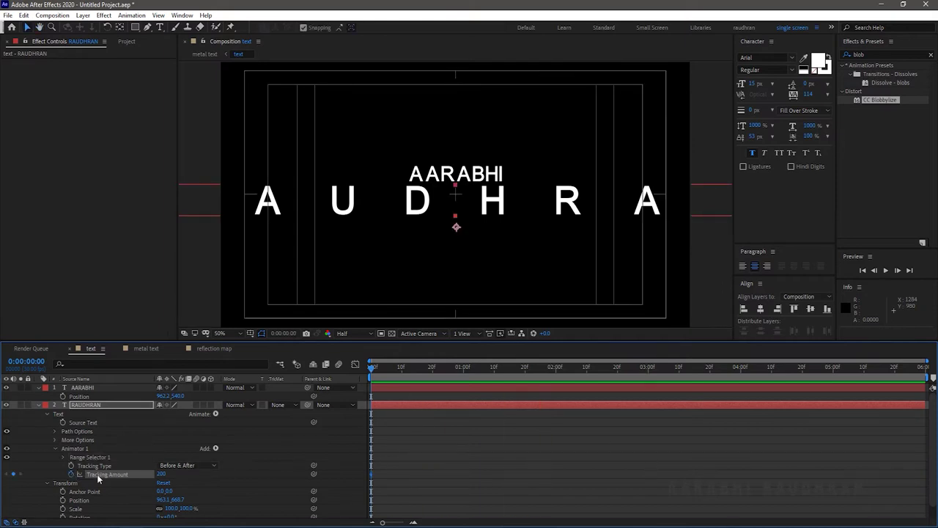
At 0:00:02:00, set the lower line's Tracking Amount to 0 and preview the tracking animation
left_click(555, 369)
type("0")
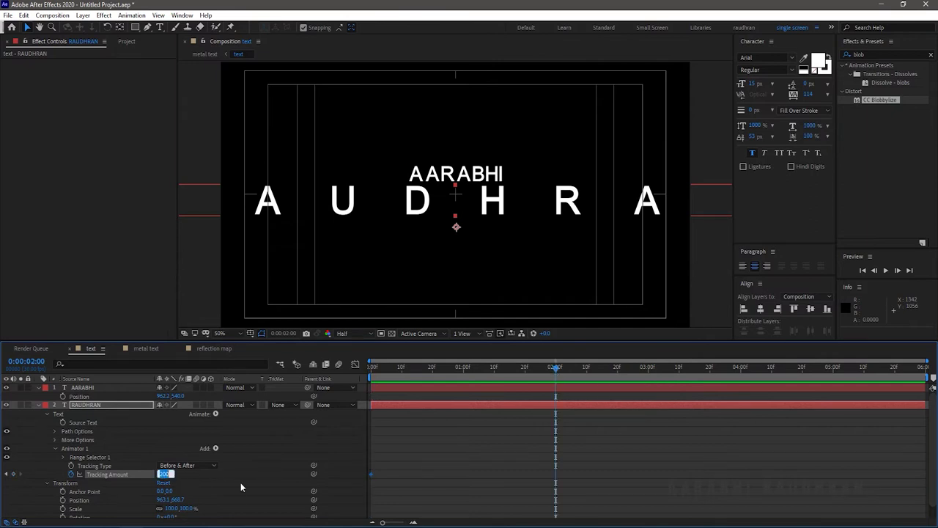
key("Return")
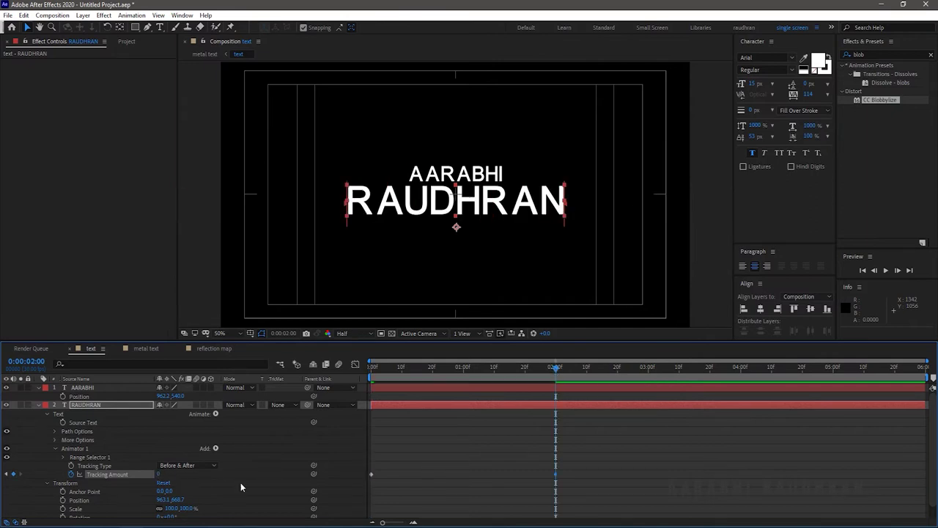
key("space")
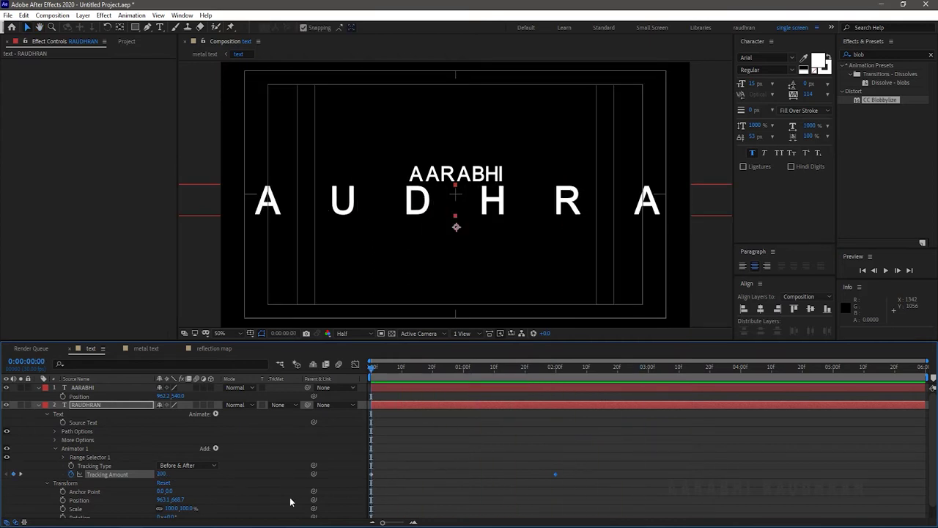
key("space")
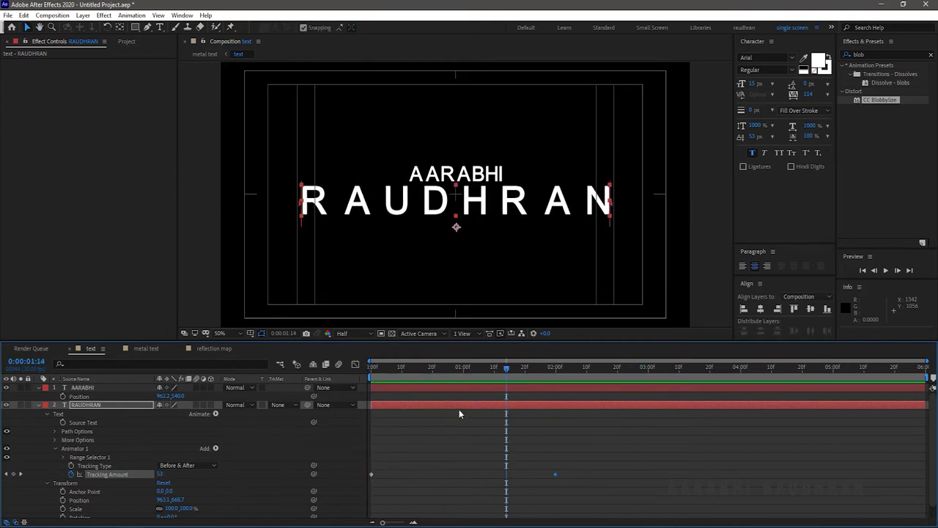
Fade in the upper text line with Opacity keyframes of 0% at 0:00:01:15 and 100% at 0:00:02:00
left_click(509, 369)
left_click(63, 396)
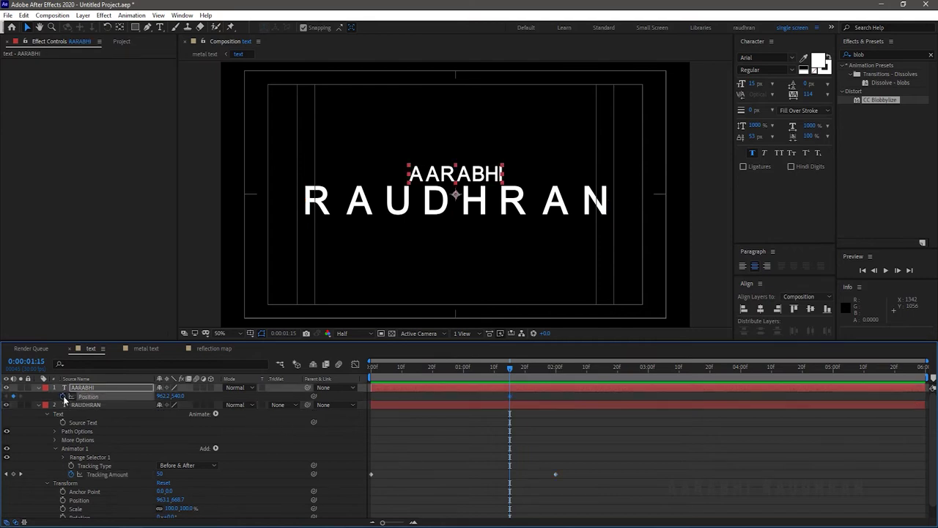
left_click(104, 405)
left_click(86, 387)
key("t")
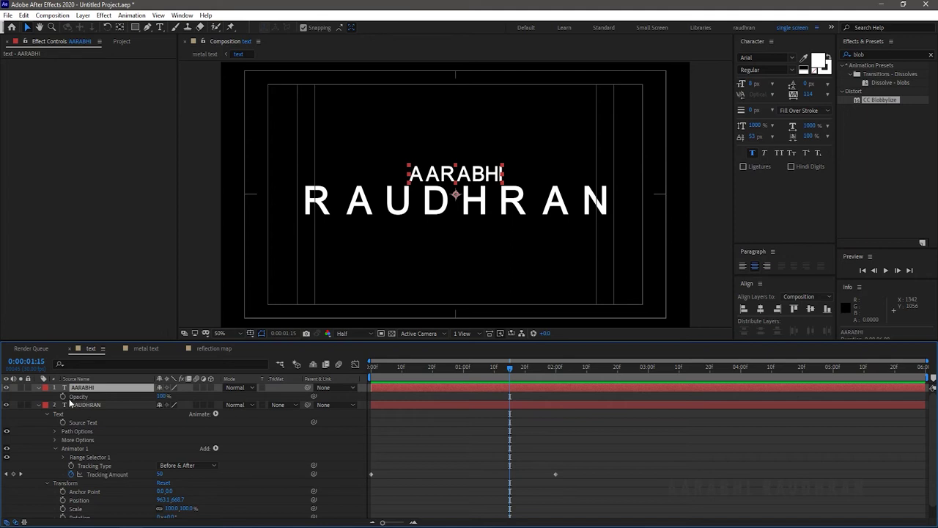
left_click(63, 396)
left_click_drag(160, 396, 111, 399)
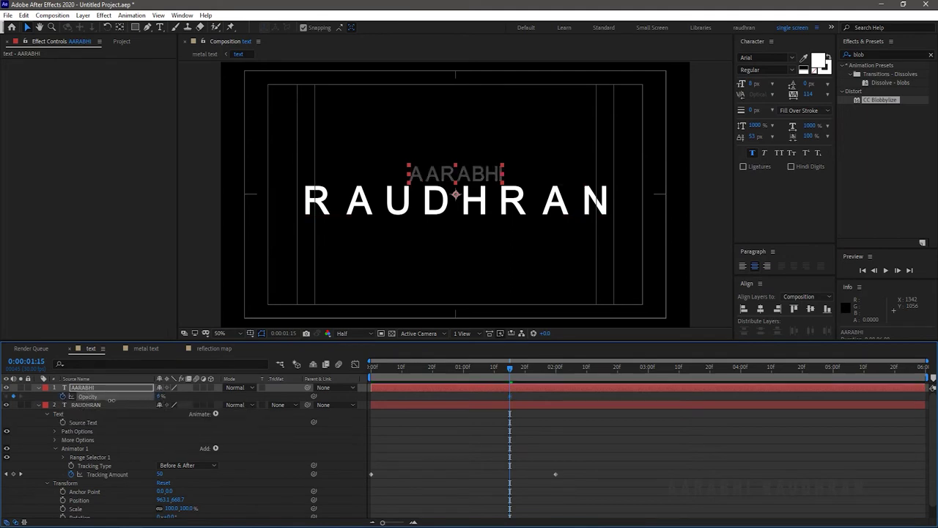
left_click(555, 367)
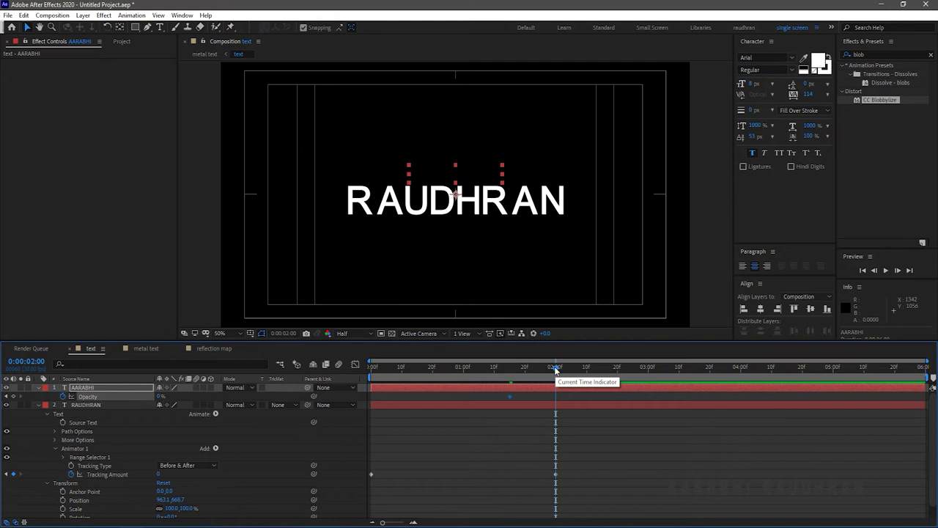
left_click_drag(159, 395, 328, 421)
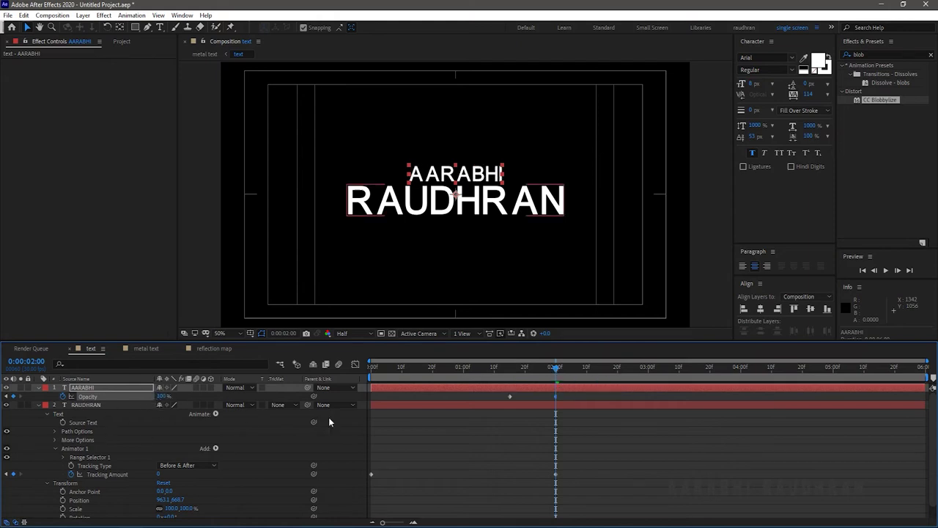
Preview the text animation and shift the upper line's 0% Opacity keyframe to 0:00:01:05
key("space")
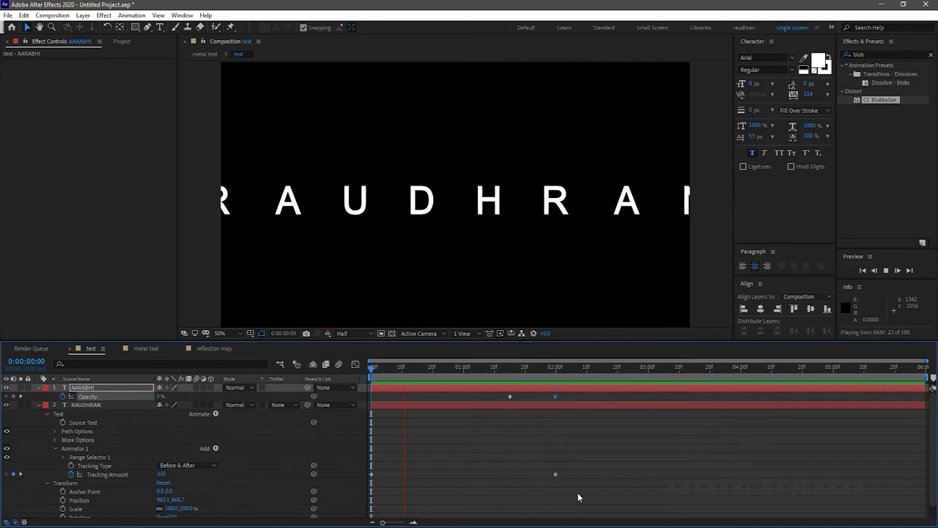
key("space")
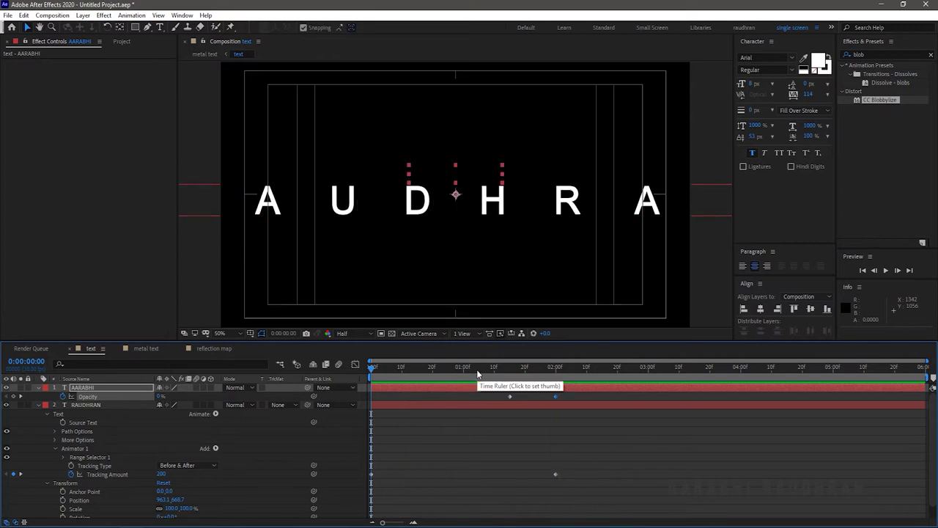
key("space")
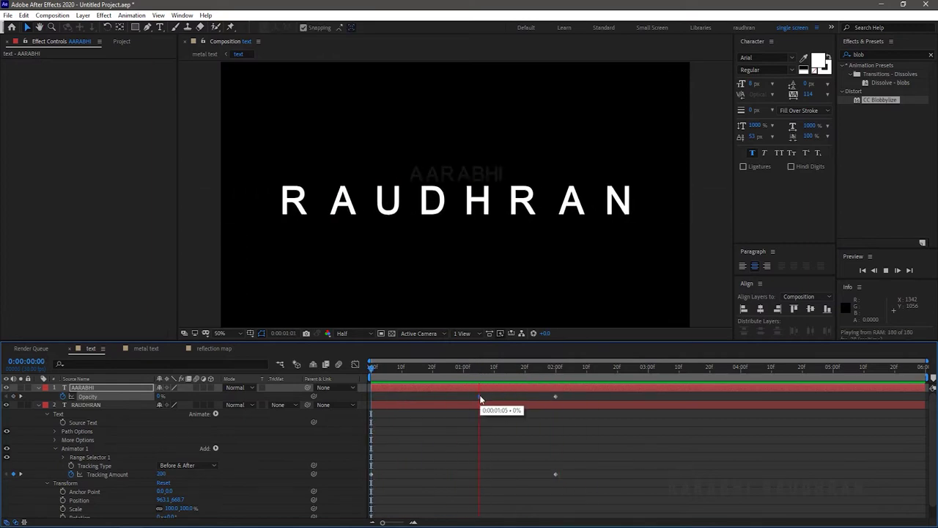
key("space")
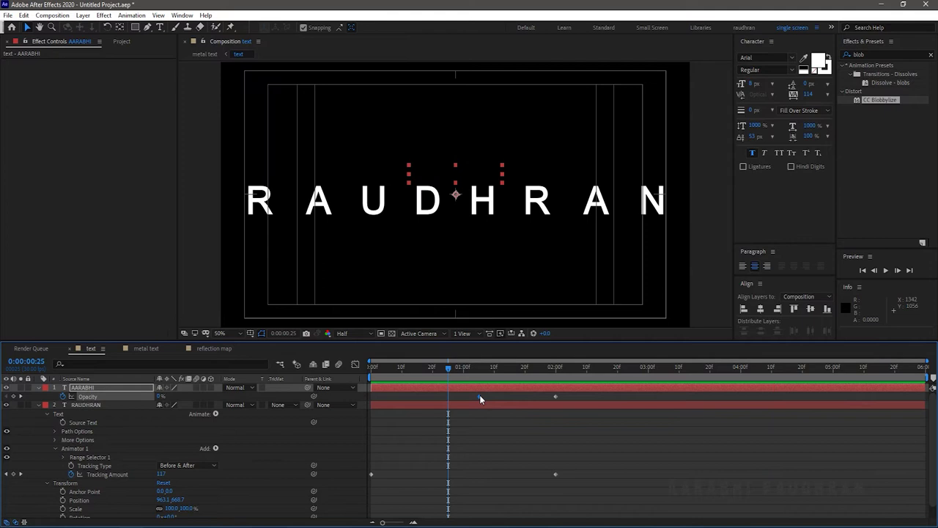
Play back the metal text composition to check the animated metallic title
left_click(146, 348)
key("space")
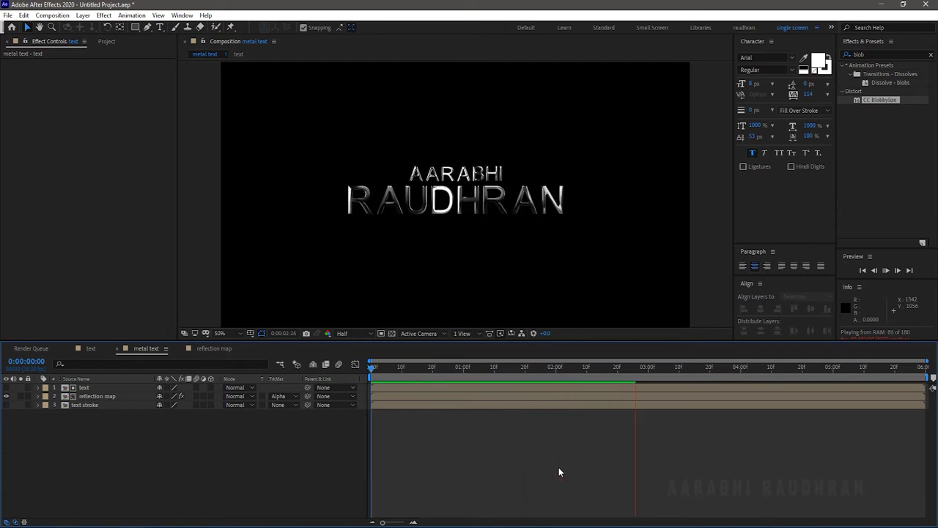
key("space")
key("apostrophe")
In the text composition, change the lower line's Tracking Amount keyframe at 0:00:02:00 to 15
left_click(88, 348)
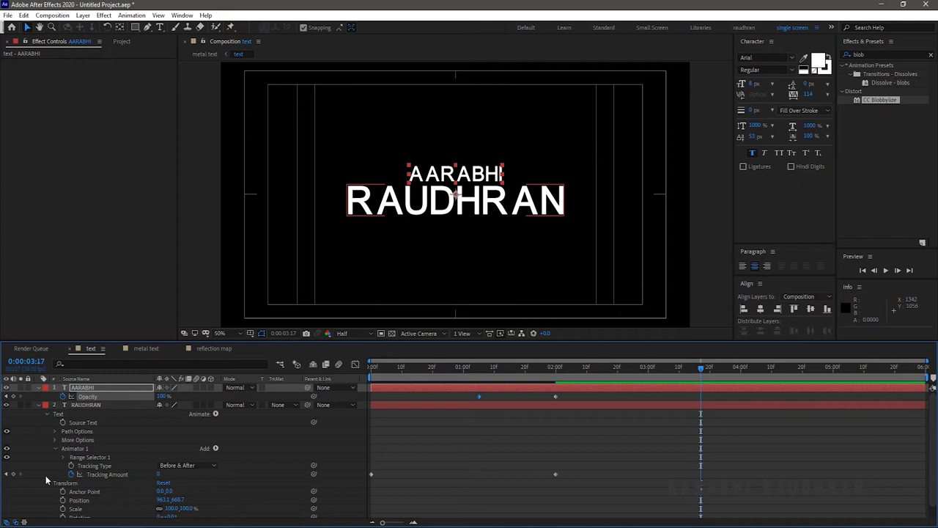
left_click(6, 474)
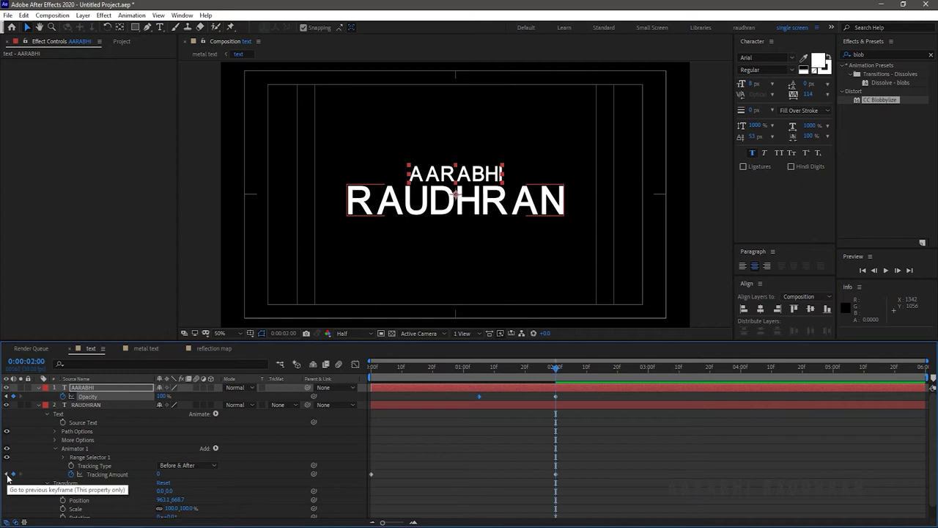
left_click_drag(159, 473, 176, 474)
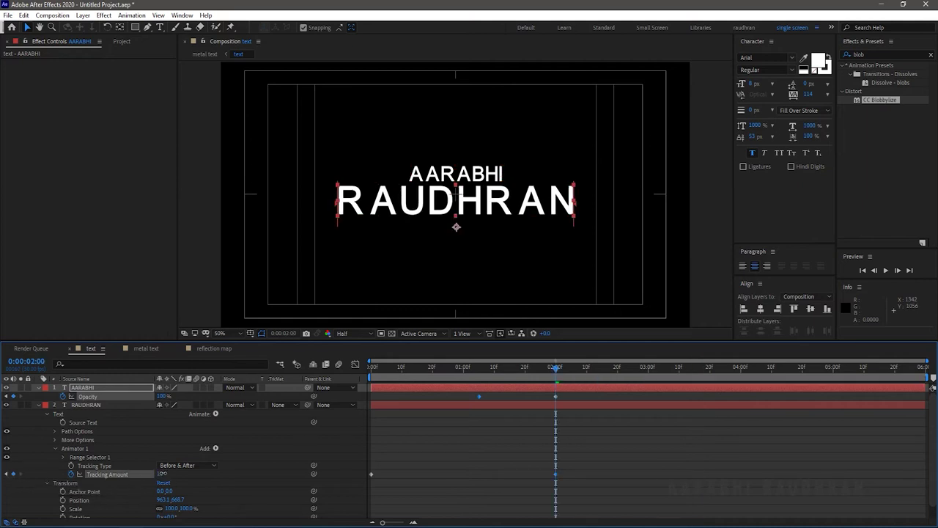
left_click(160, 474)
left_click(160, 475)
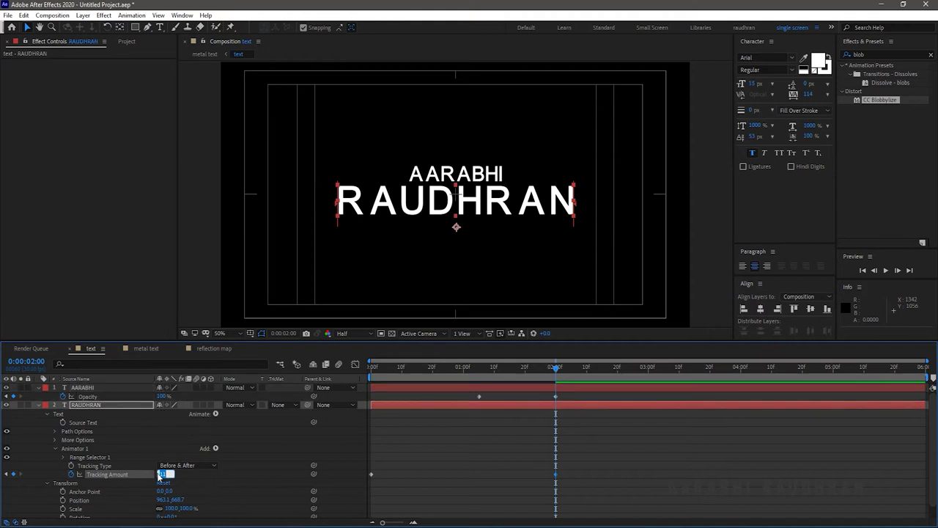
type("20")
key("Return")
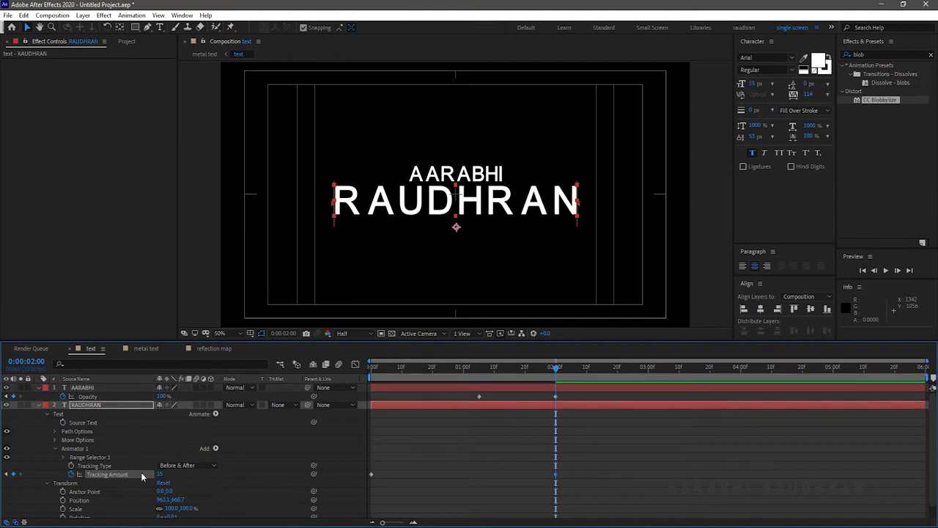
Add the smoke footage to the metal text composition as its lowest layer
left_click(165, 350)
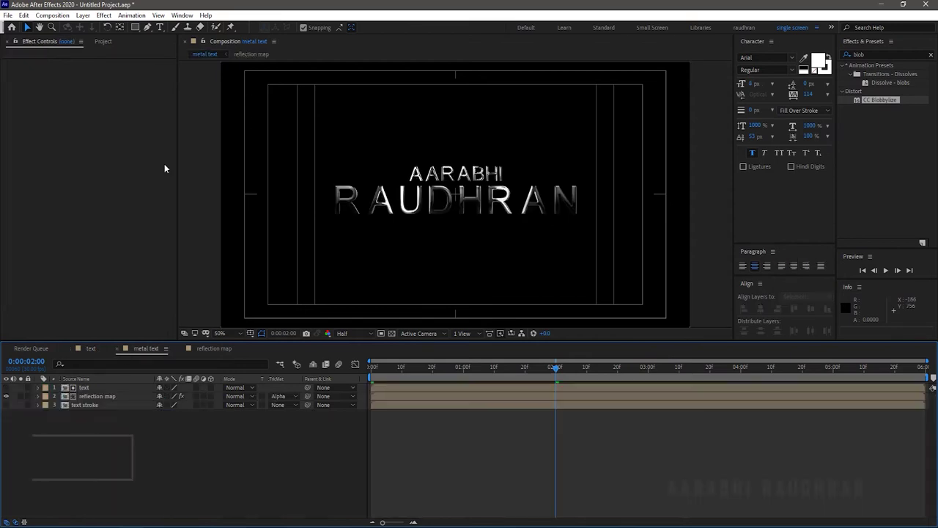
left_click(102, 42)
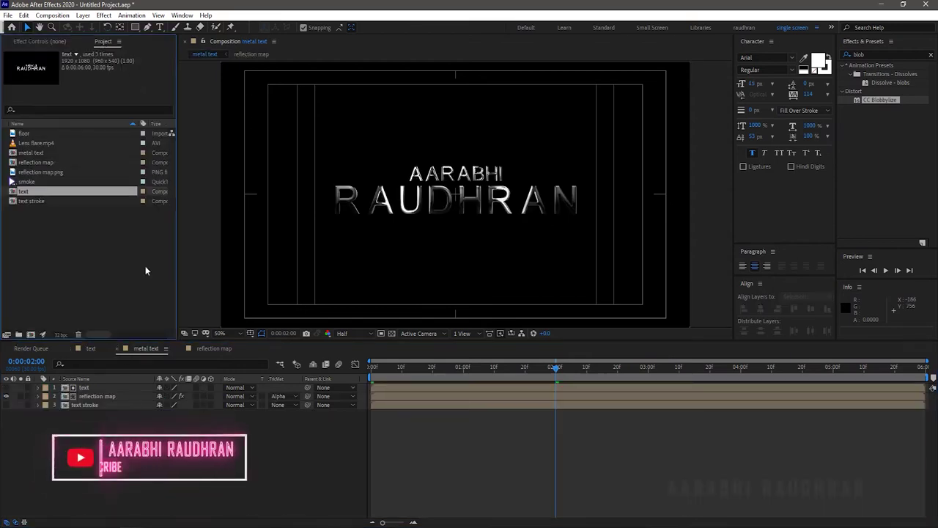
left_click(168, 452)
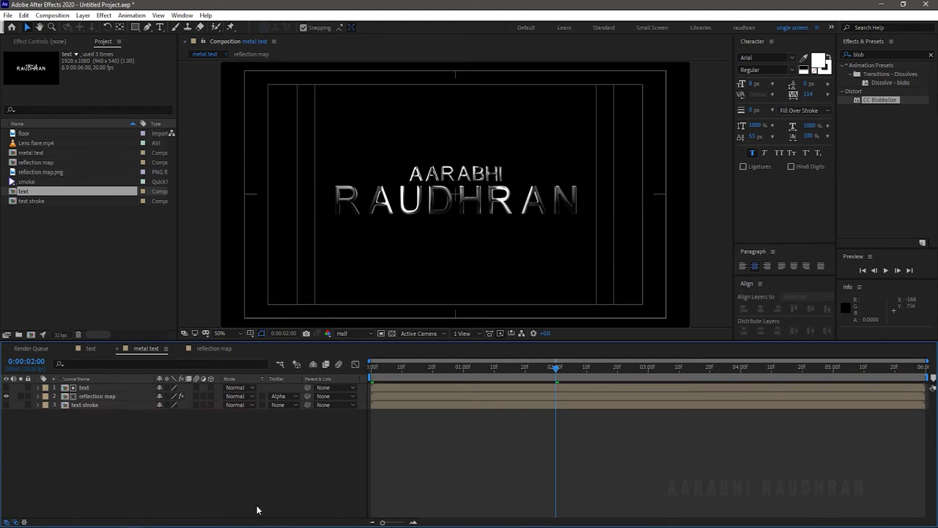
left_click(27, 182)
left_click_drag(26, 181, 120, 422)
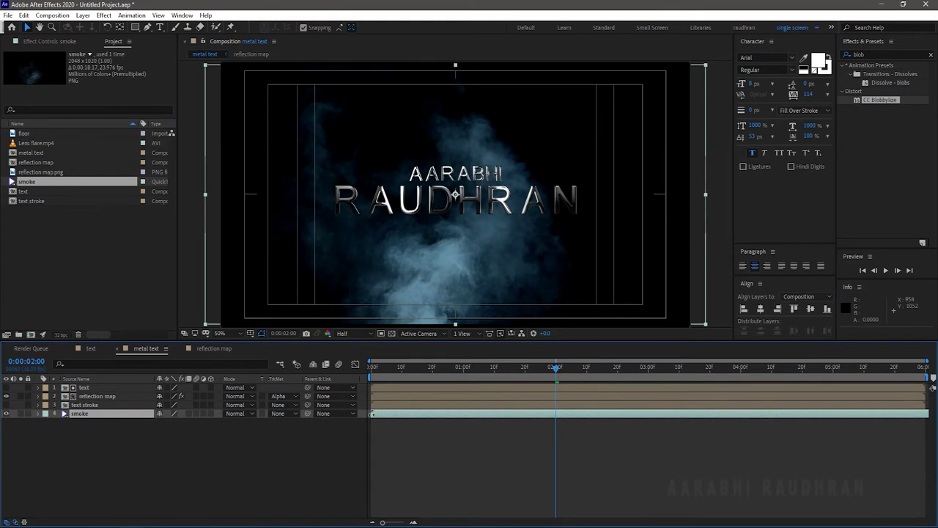
Rotate the smoke layer by 90 degrees
right_click(96, 414)
mouse_move(154, 173)
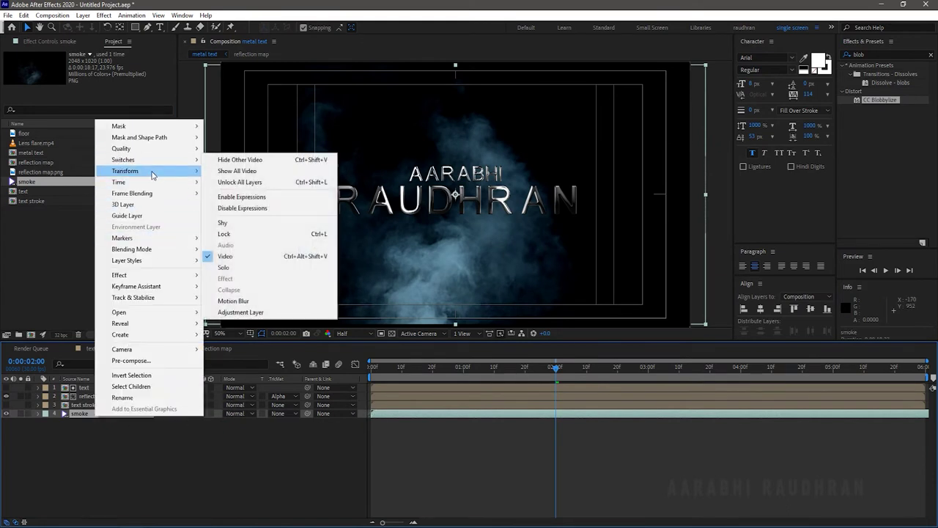
left_click(233, 230)
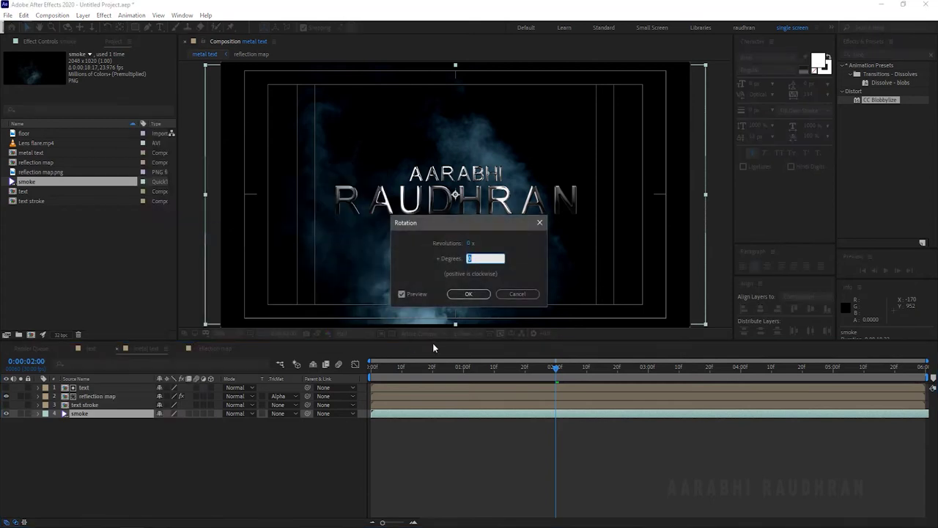
type("90")
key("Return")
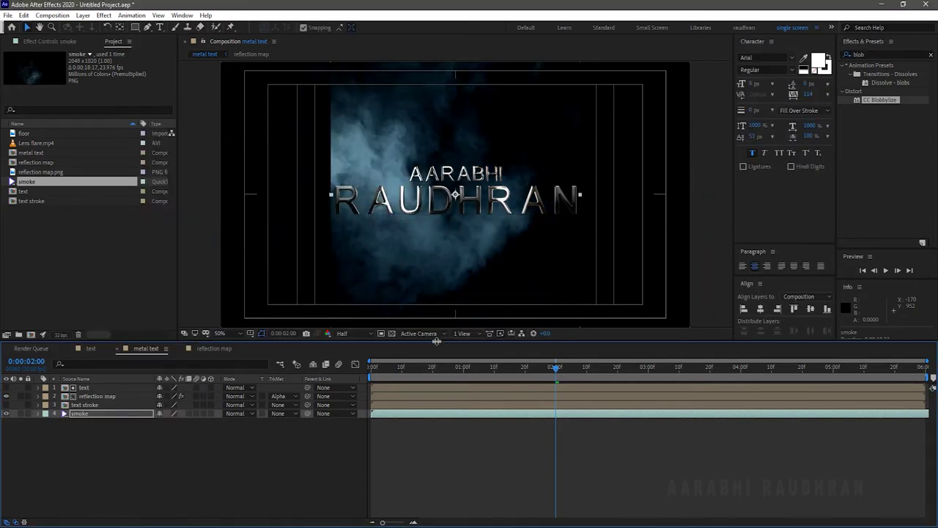
Shift the smoke layer to a horizontal position of 503 and preview the composition from the start
key("p")
left_click_drag(161, 422, 0, 447)
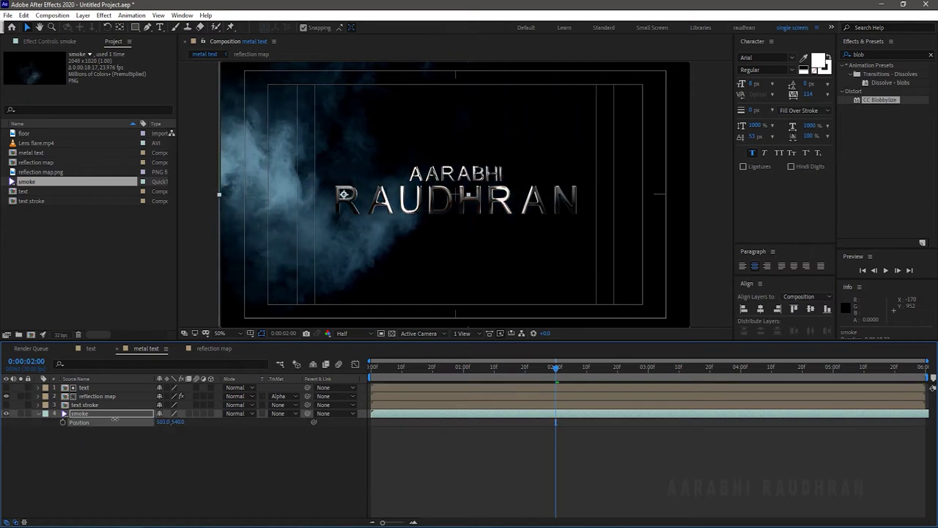
left_click(271, 477)
key("space")
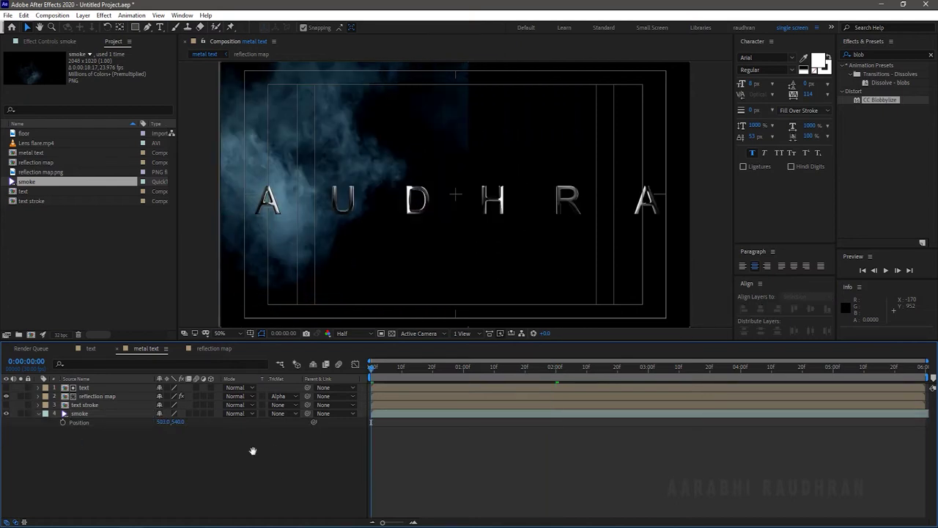
Move the smoke layer above all other layers and set its blending mode to Screen
left_click(236, 414)
left_click(269, 188)
left_click_drag(96, 415, 109, 389)
left_click(234, 387)
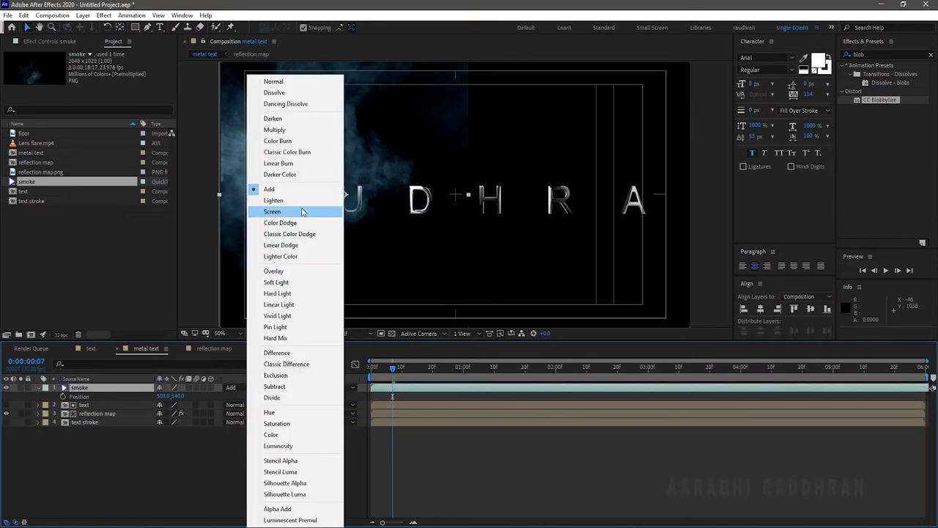
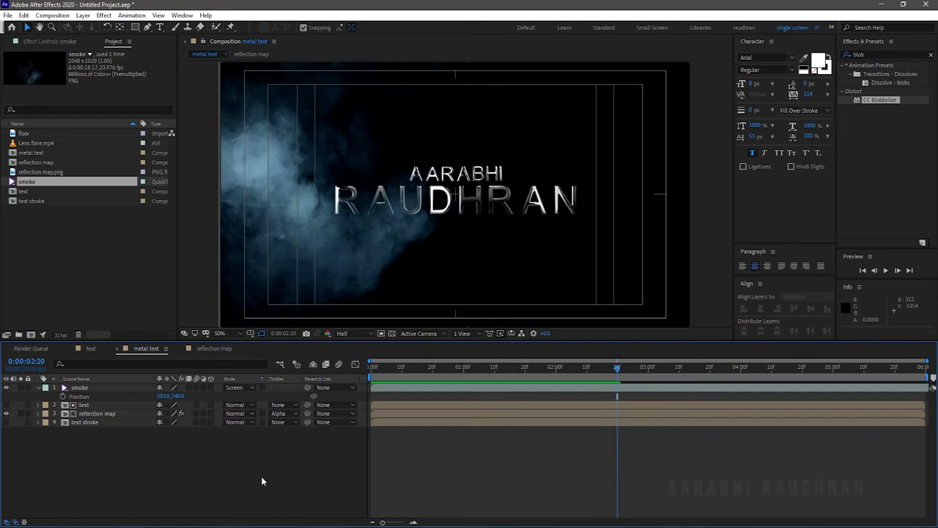
Scale up the smoke layer, set its horizontal position to 758, and check the smoke at other frames
left_click(145, 388)
key("s")
left_click_drag(173, 396, 283, 396)
key("p")
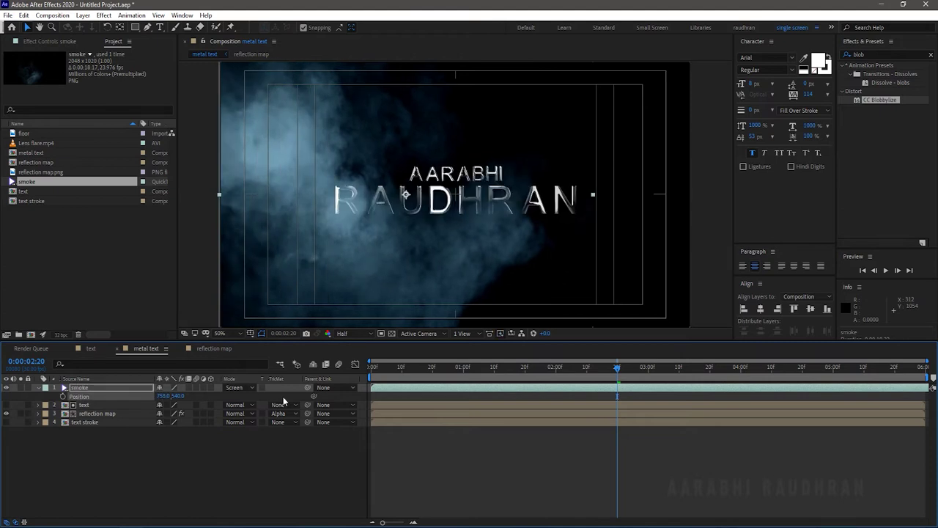
left_click_drag(506, 368, 636, 388)
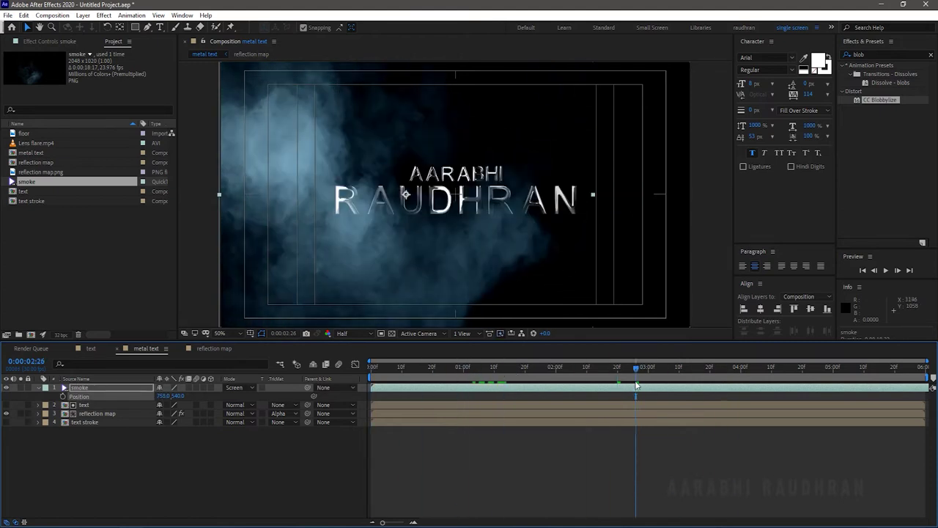
Scale the smoke layer to 200% and set its horizontal position to 1004
left_click(92, 389)
key("s")
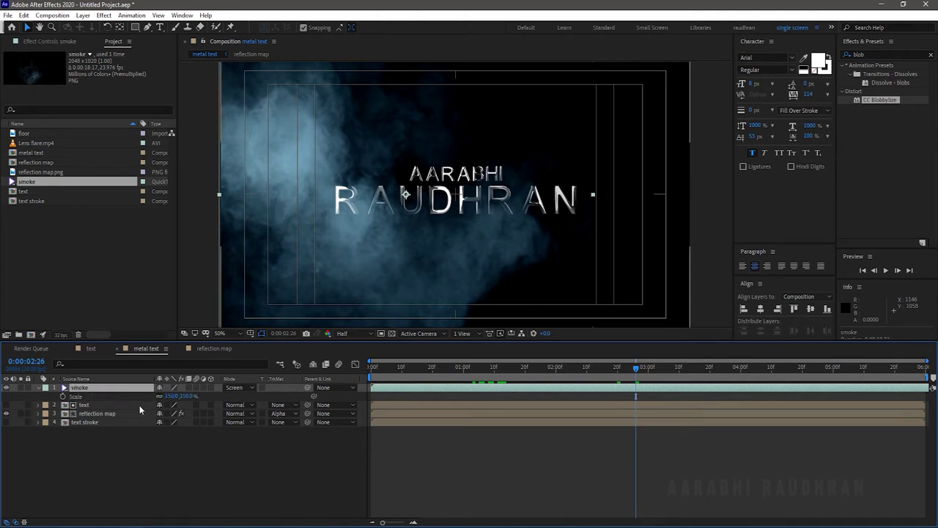
left_click(174, 396)
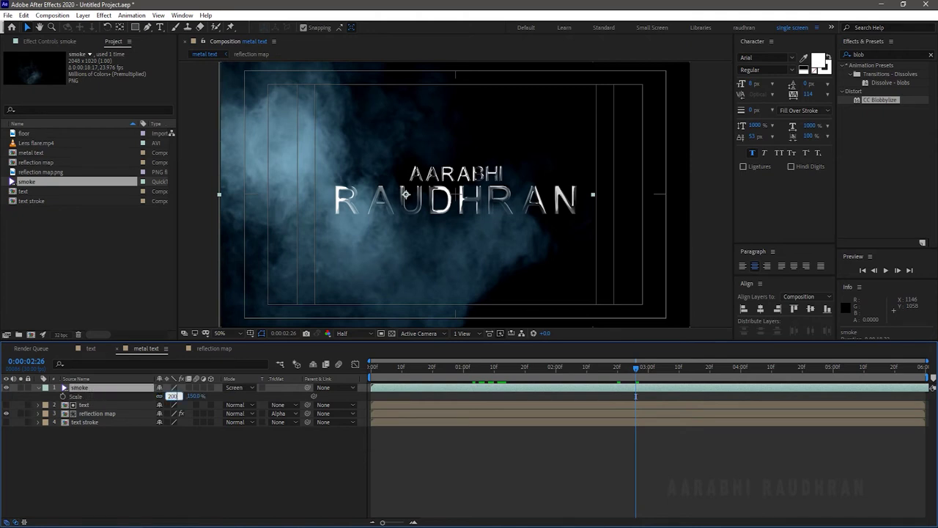
key("Return")
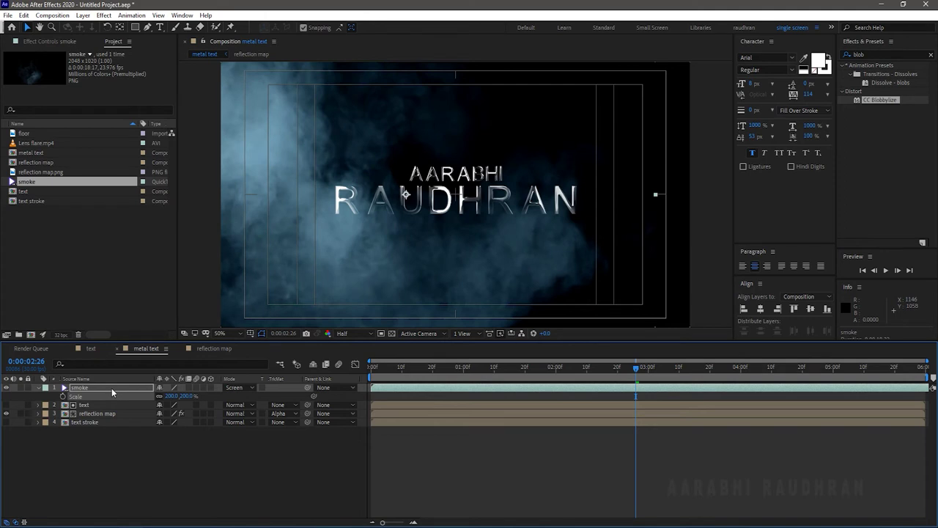
left_click(111, 388)
key("p")
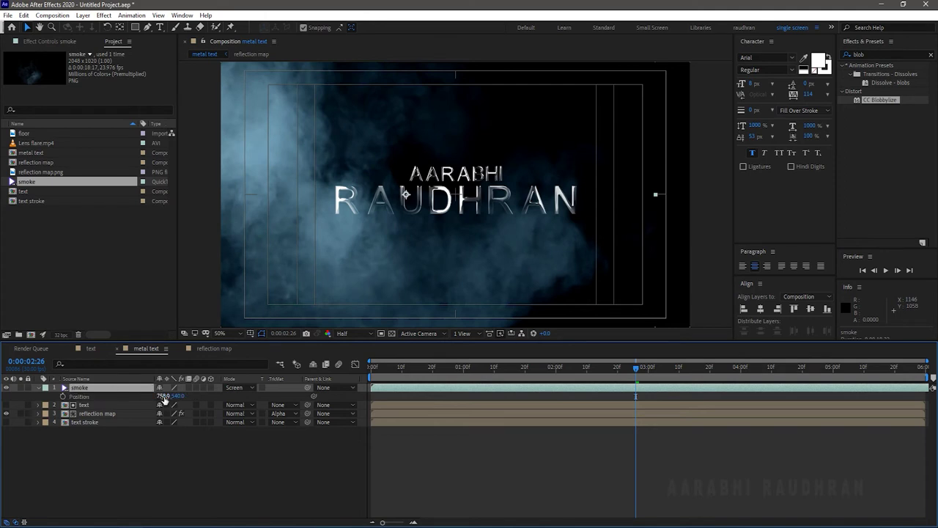
left_click_drag(168, 395, 282, 394)
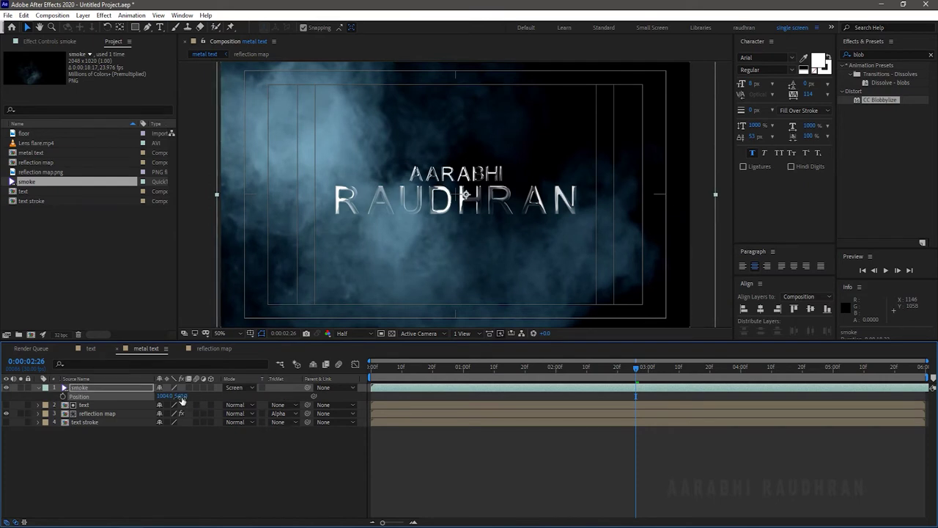
left_click(402, 469)
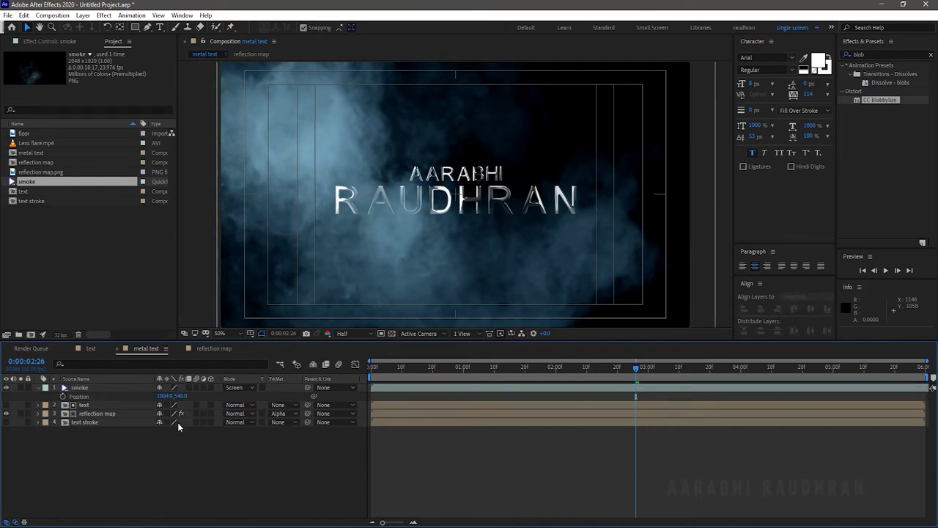
Reduce the smoke layer's opacity to 35% and preview the composition from the start
left_click(103, 388)
key("t")
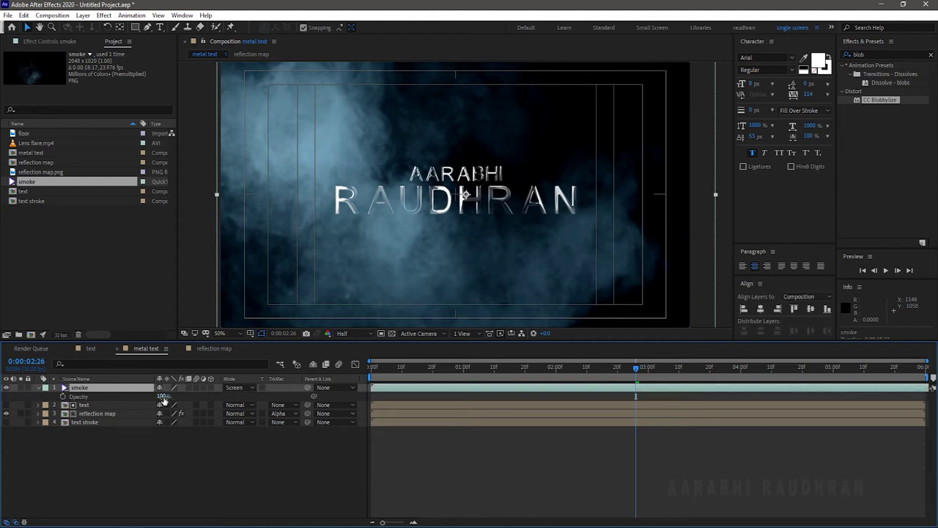
left_click_drag(164, 396, 129, 402)
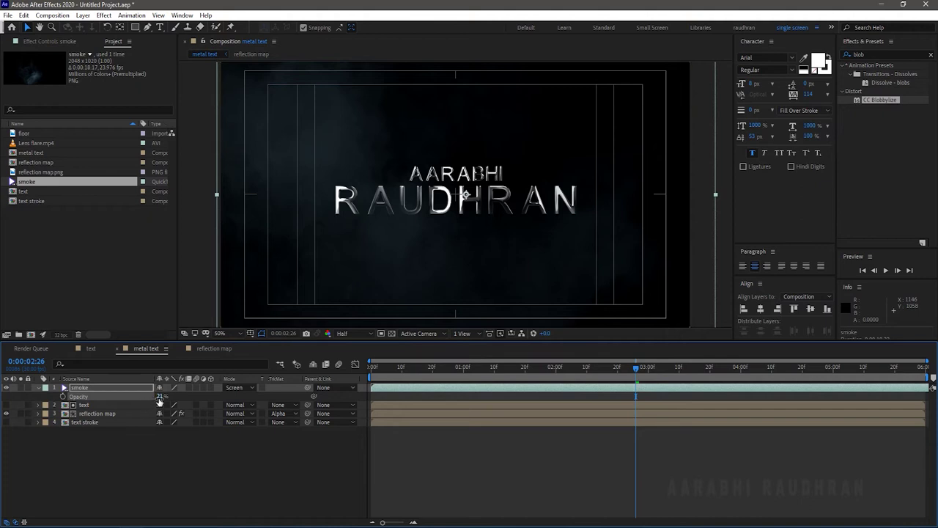
left_click(159, 397)
type("35")
key("Return")
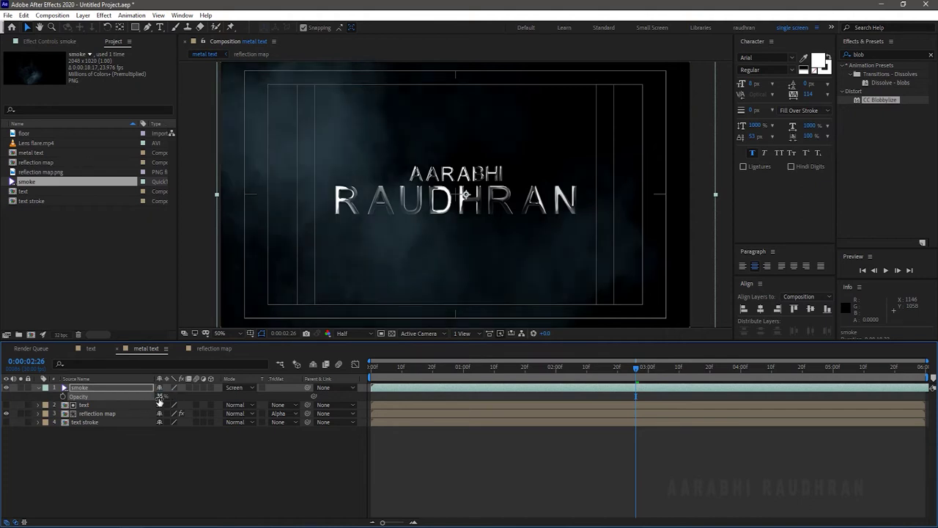
key("space")
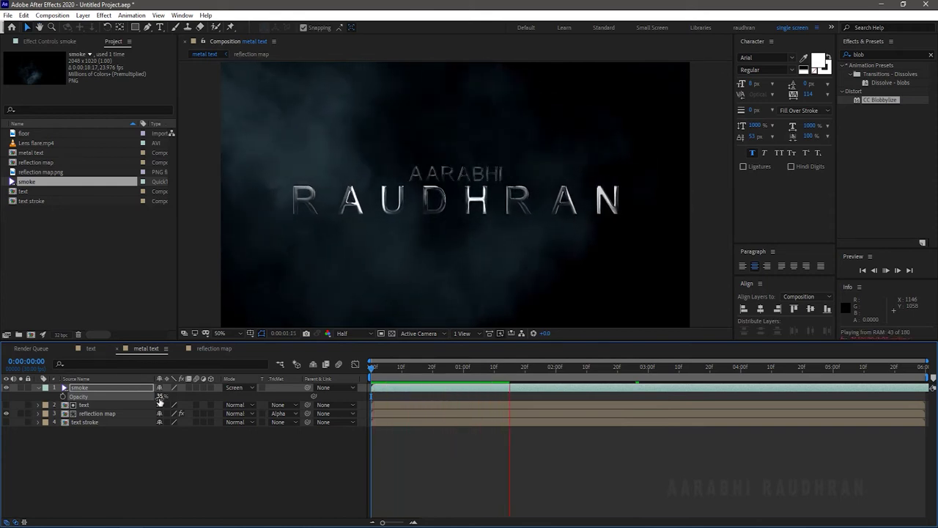
key("space")
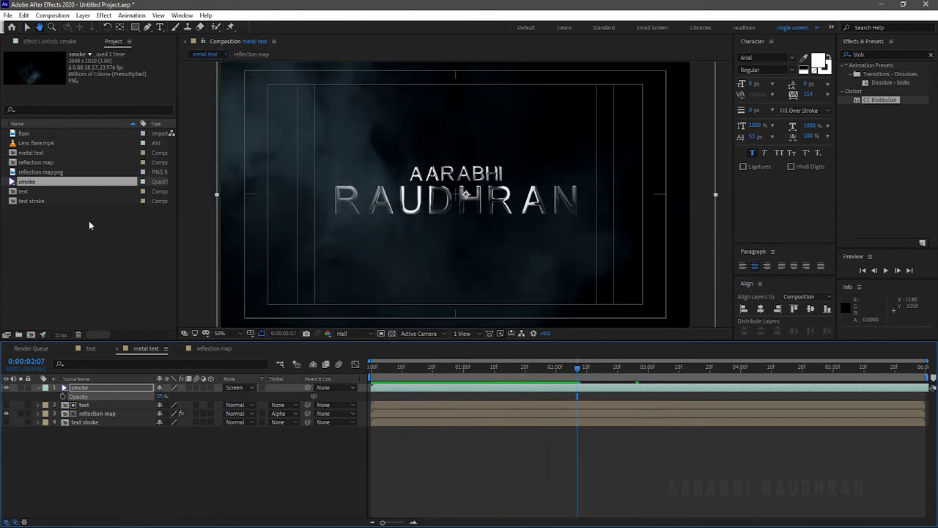
Add Lens flare.mp4 directly below the smoke layer, set its blending mode to Add, and preview from the start
left_click_drag(46, 142, 117, 400)
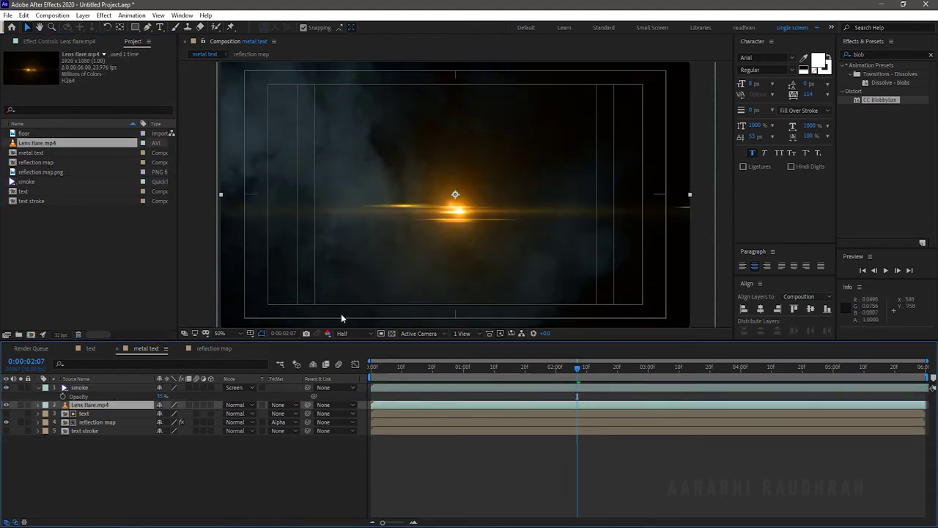
left_click(238, 405)
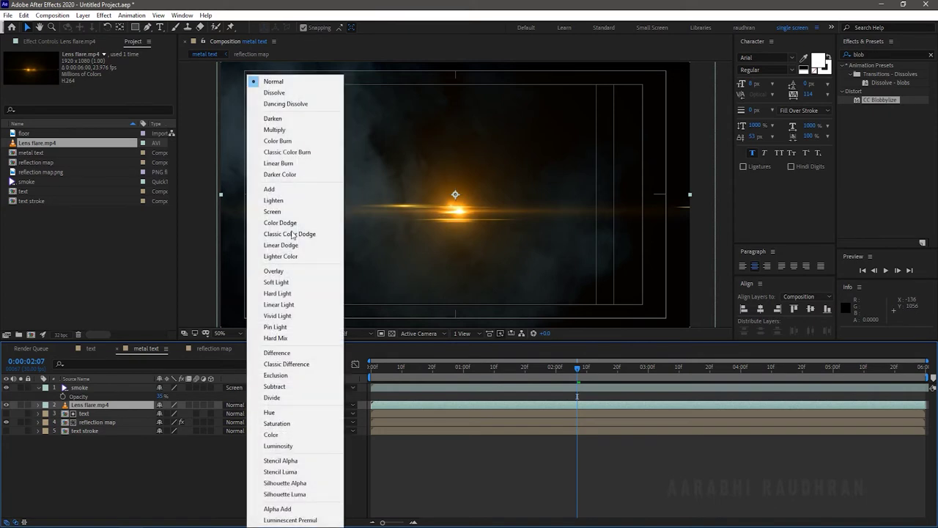
left_click(294, 190)
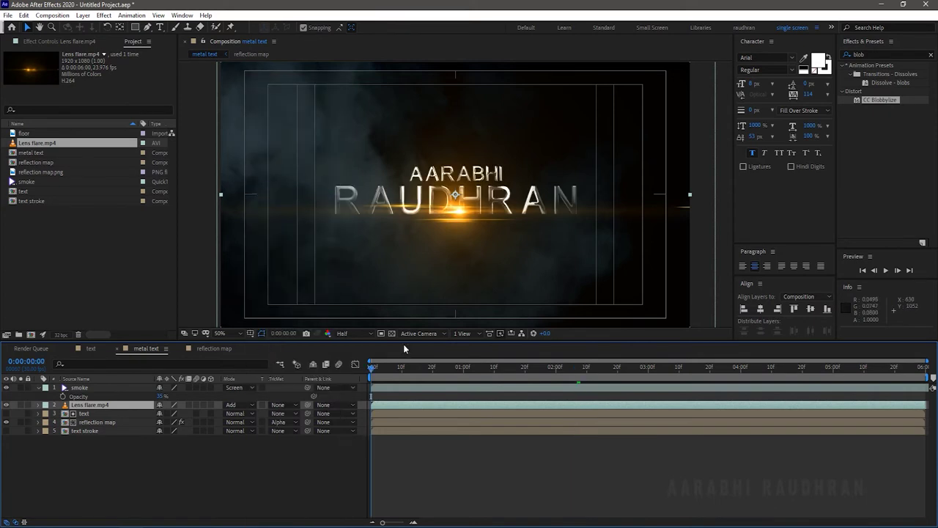
key("Home")
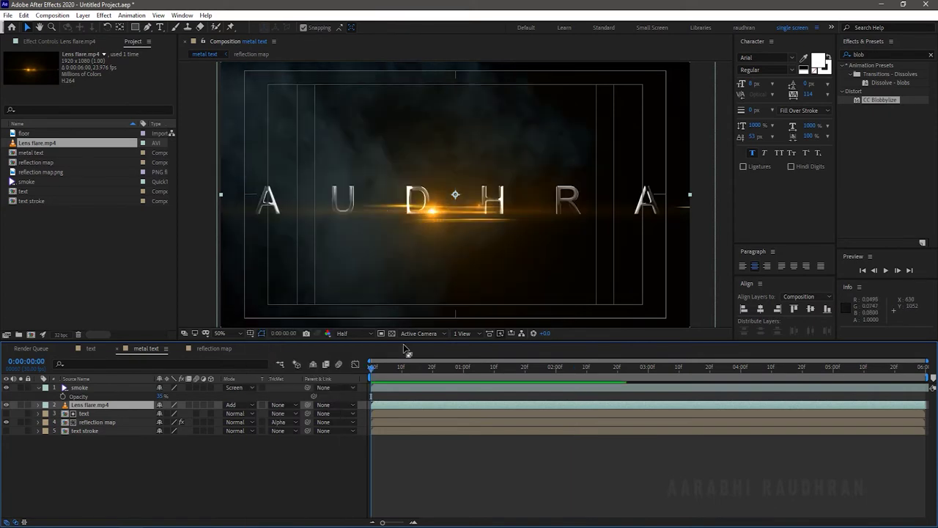
Find the Tint effect and apply it to the Lens flare.mp4 layer
left_click(893, 55)
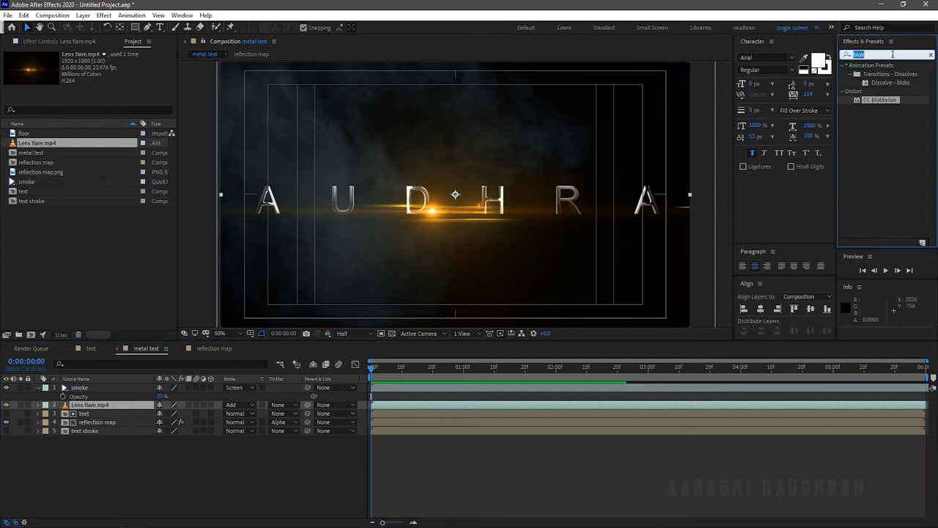
type("tint")
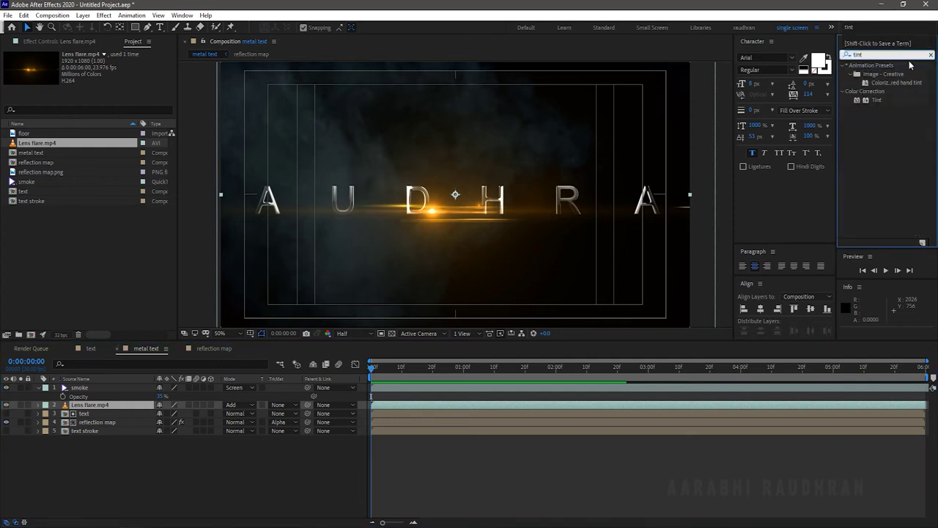
left_click_drag(876, 100, 134, 405)
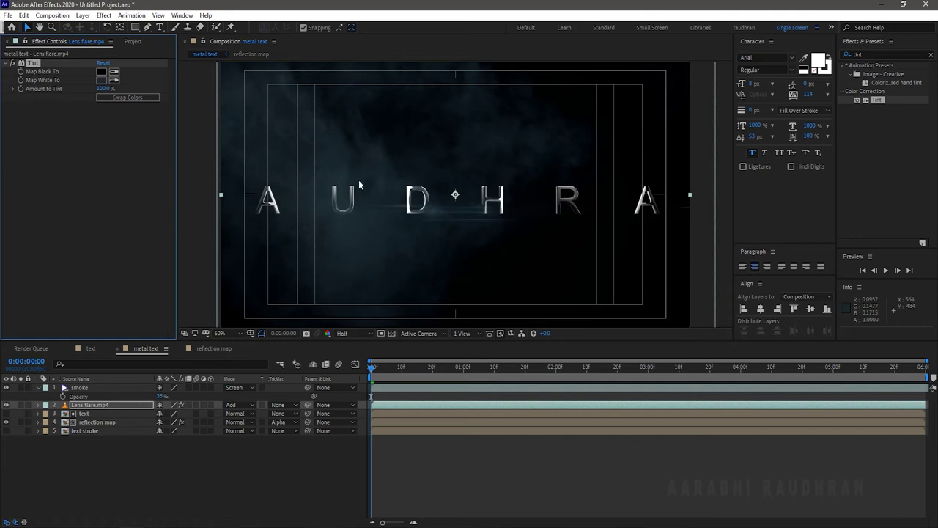
Set the lens flare Tint's Map White To color to bright cyan and preview the composition
left_click(102, 80)
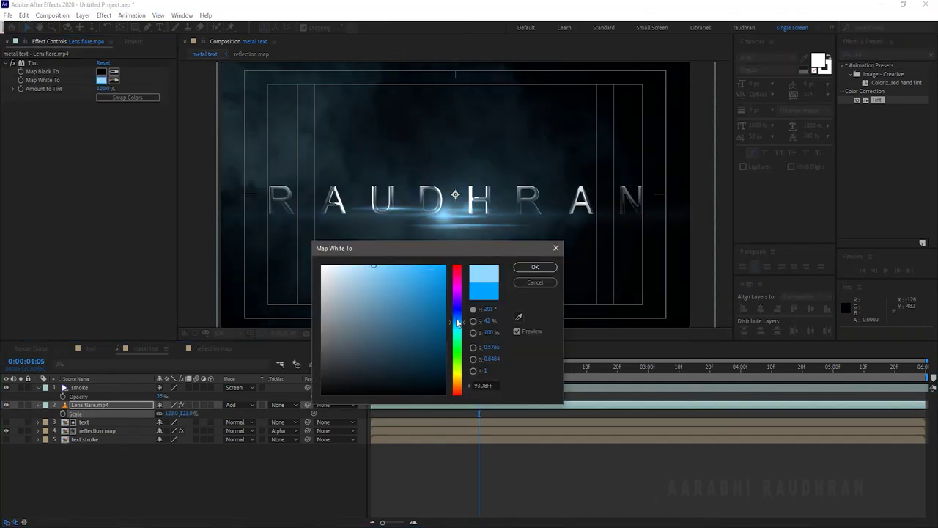
mouse_move(458, 323)
left_mouse_down()
mouse_move(457, 307)
mouse_move(470, 332)
left_mouse_up()
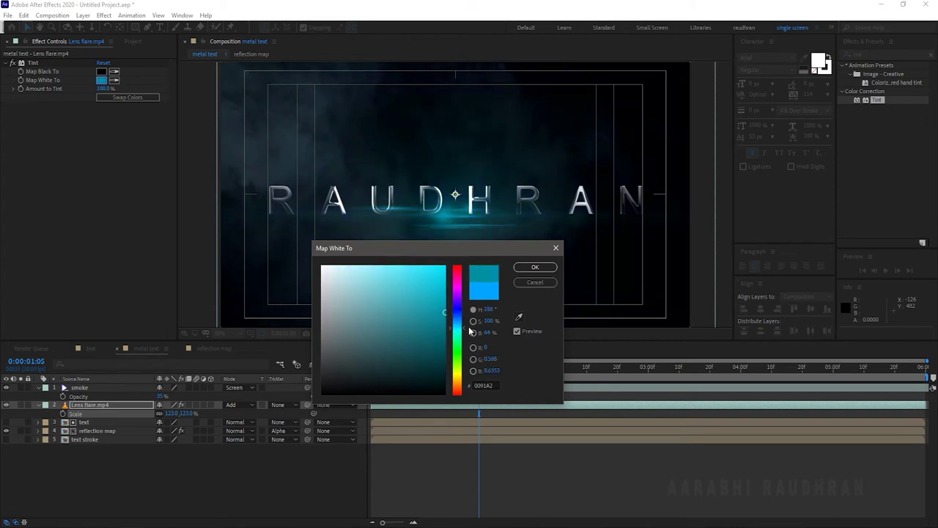
left_click(535, 266)
left_click(591, 478)
key("space")
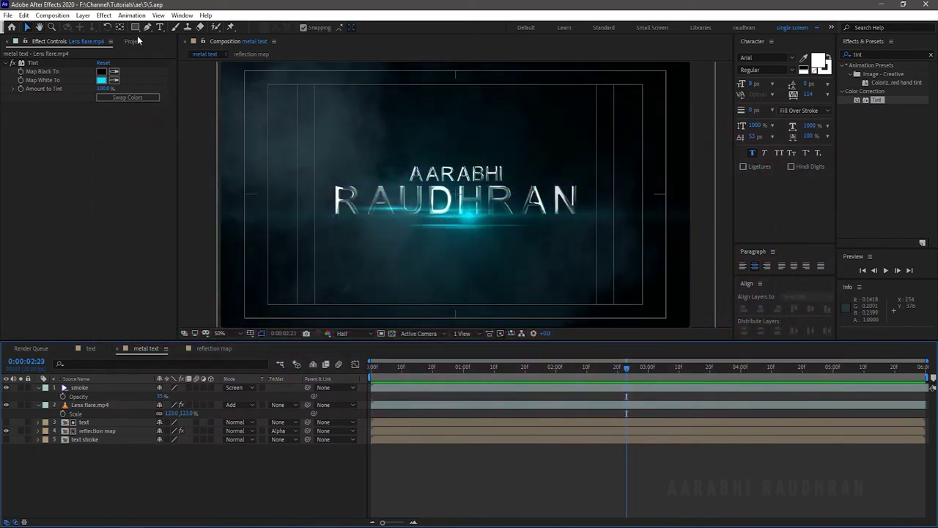
Add the floor image to the metal text composition as the lowest layer
left_click(135, 42)
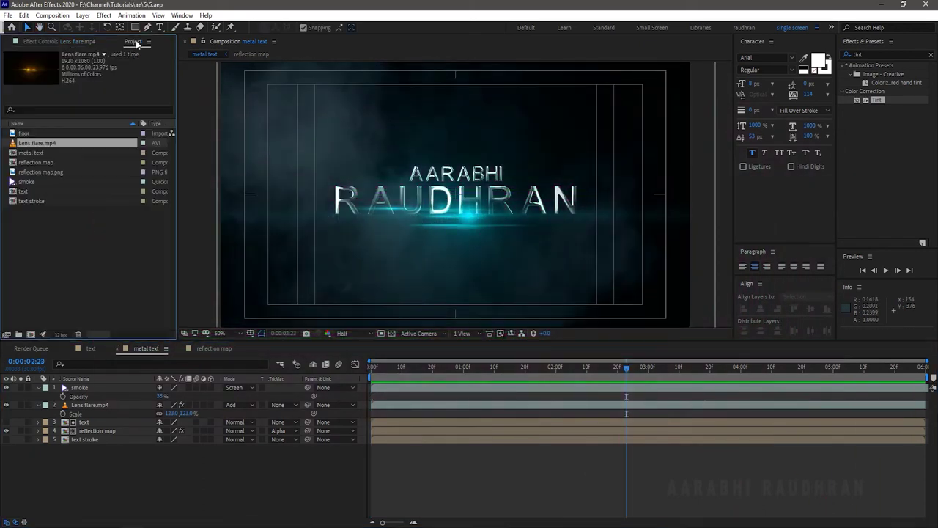
left_click(97, 207)
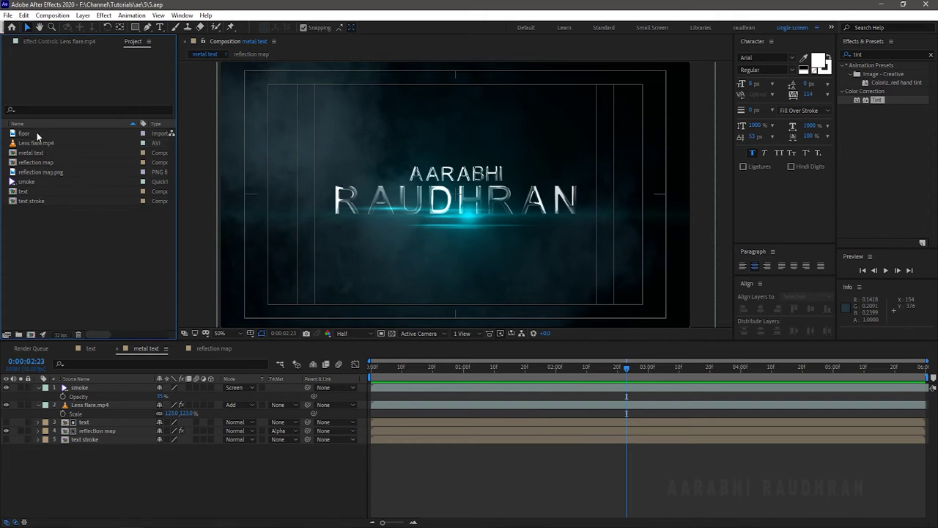
mouse_move(36, 132)
left_mouse_down()
mouse_move(103, 334)
mouse_move(88, 371)
mouse_move(108, 414)
mouse_move(98, 448)
left_mouse_up()
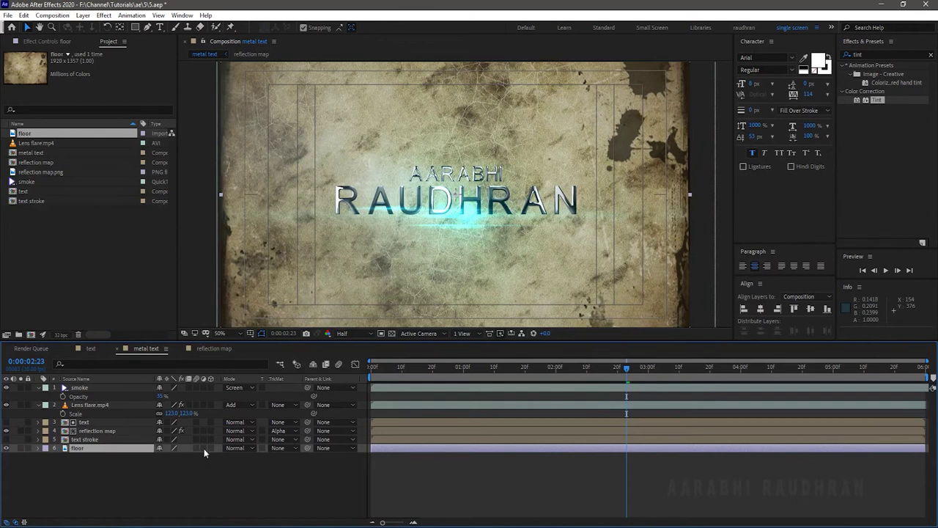
Make all six layers 3D and collapse the properties of the smoke and lens flare layers
left_click_drag(211, 448, 212, 388)
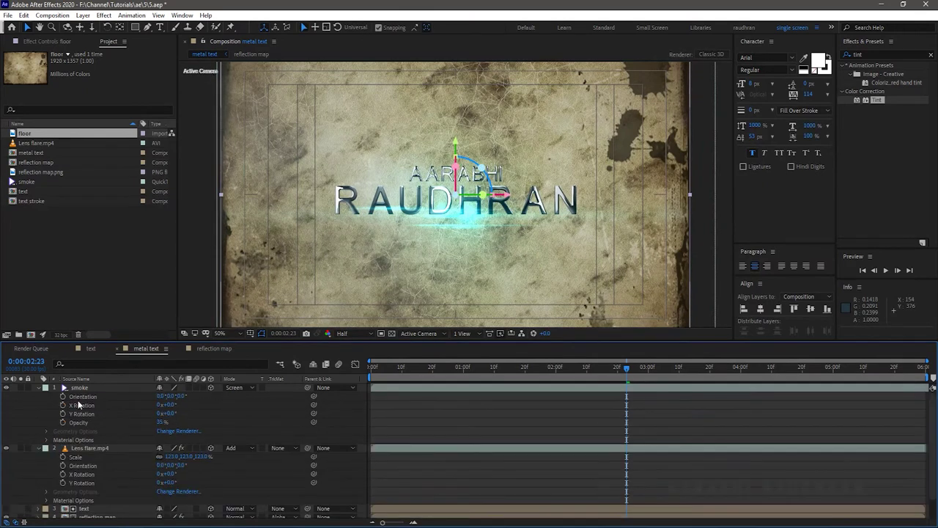
left_click(41, 388)
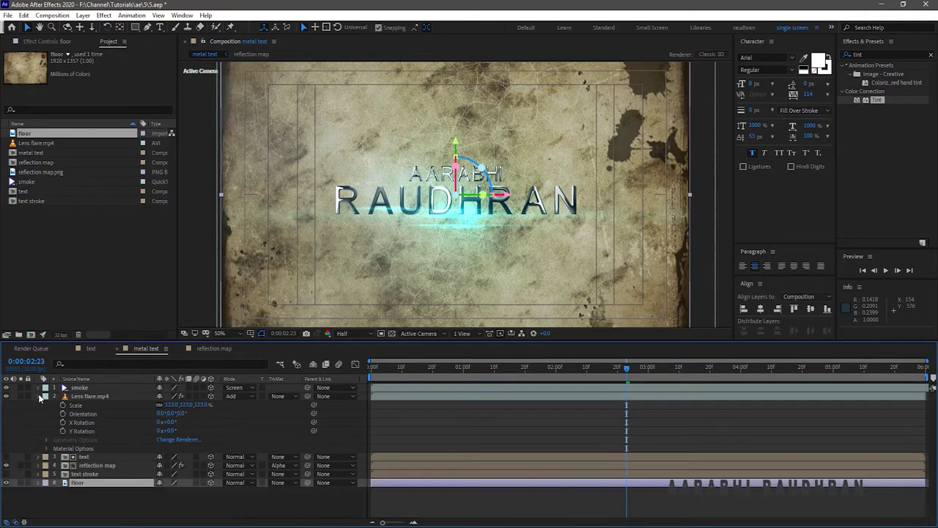
left_click(41, 396)
left_click(176, 489)
Set the floor layer's X Rotation to -75° and collapse its properties
left_click(81, 431)
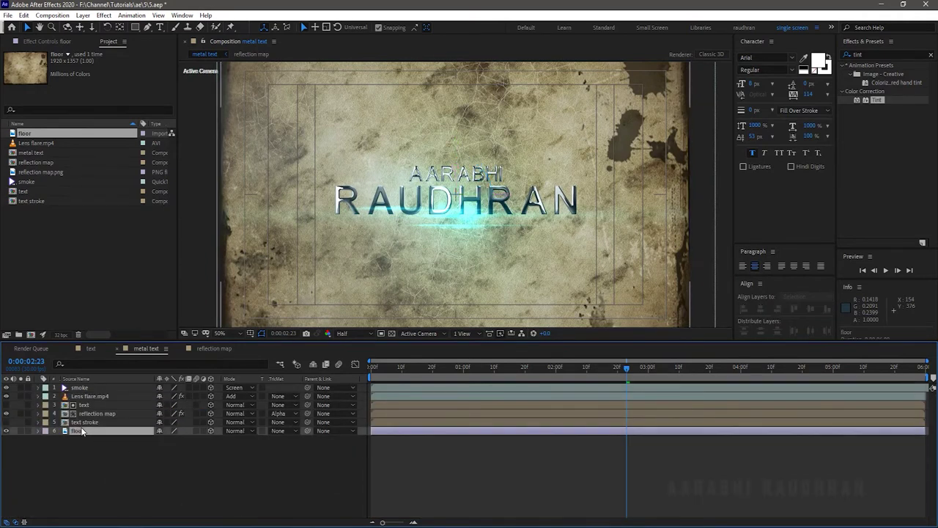
key("r")
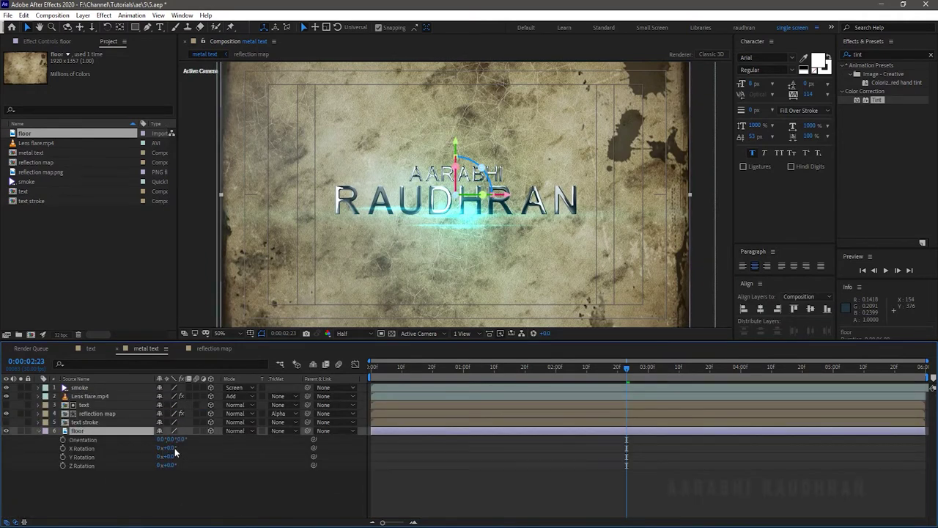
left_click(170, 447)
type("-75")
key("Return")
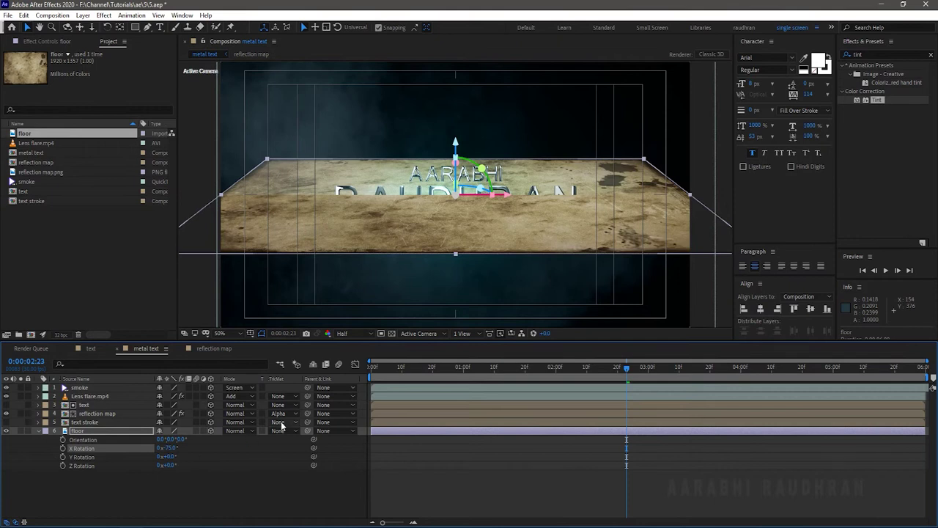
left_click(39, 430)
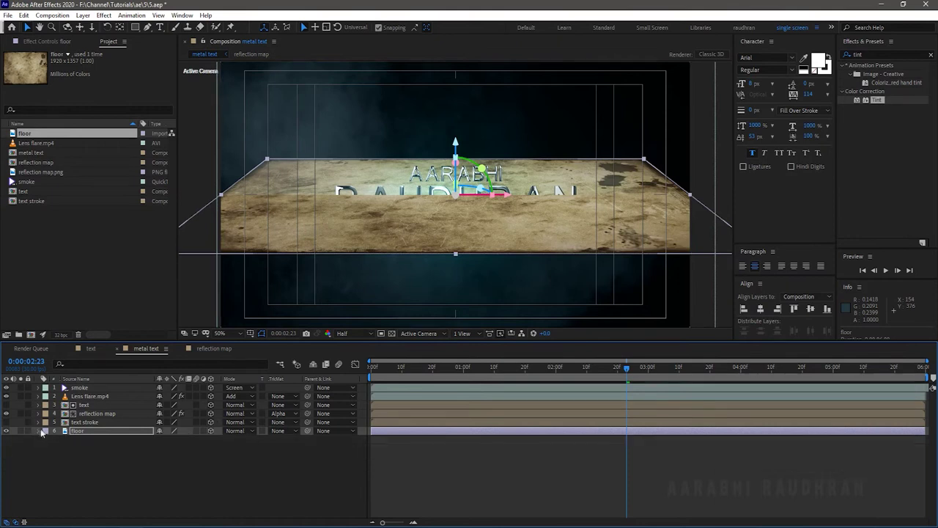
Pre-compose the text, reflection map and text stroke layers into a composition named "complete text"
left_click(87, 422)
left_click(86, 405, "shift")
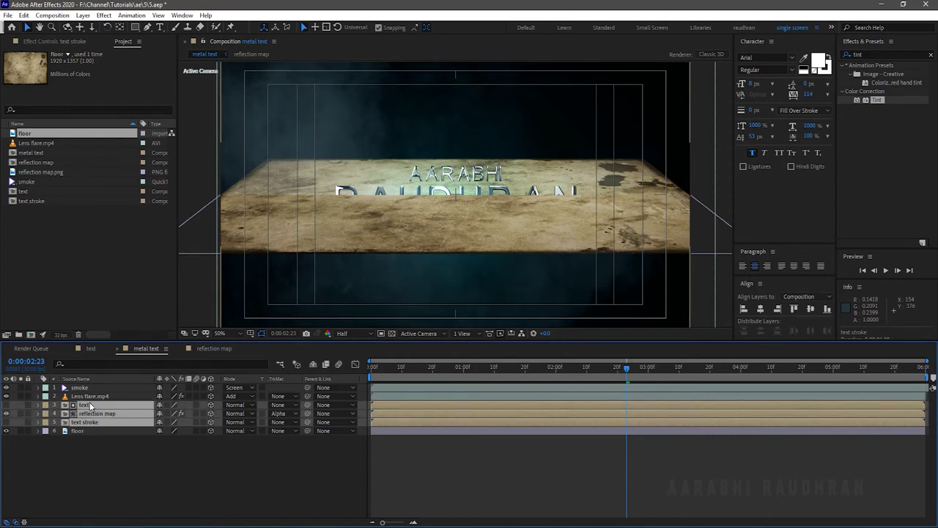
right_click(88, 405)
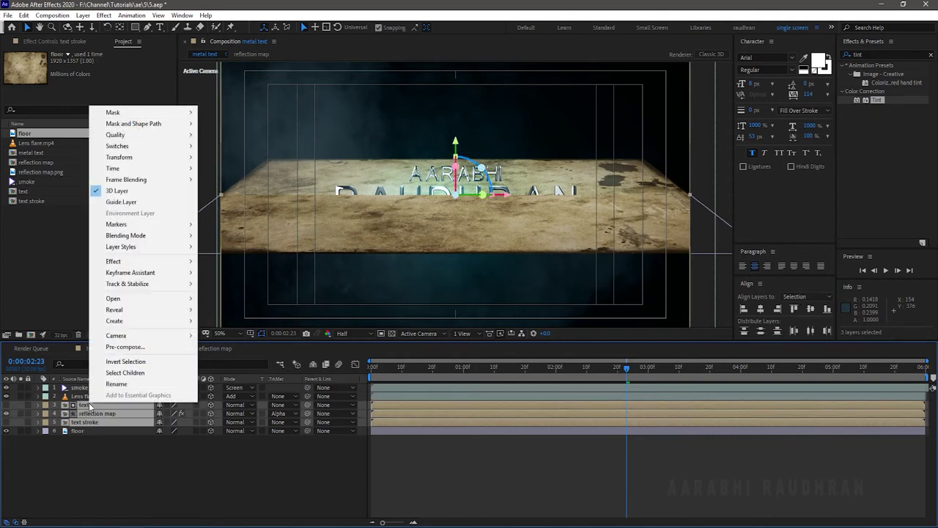
left_click(125, 347)
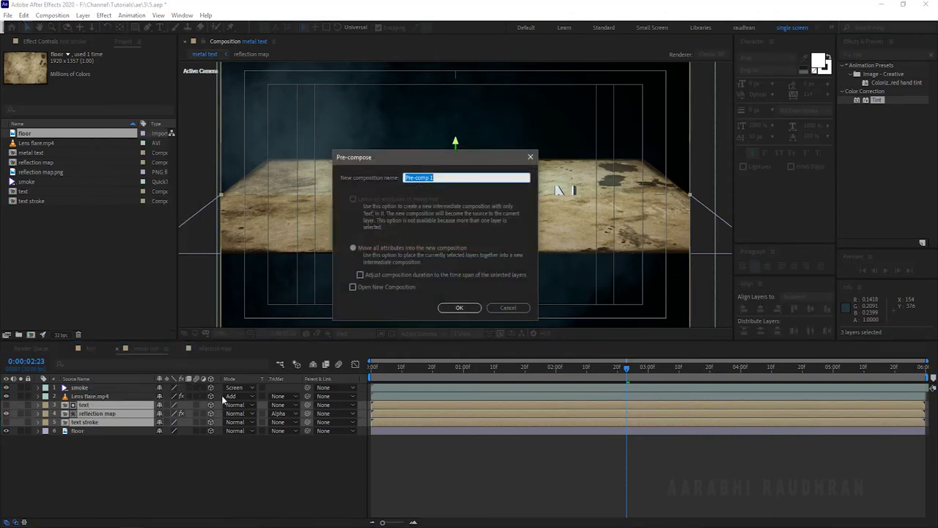
type("complete text")
key("Return")
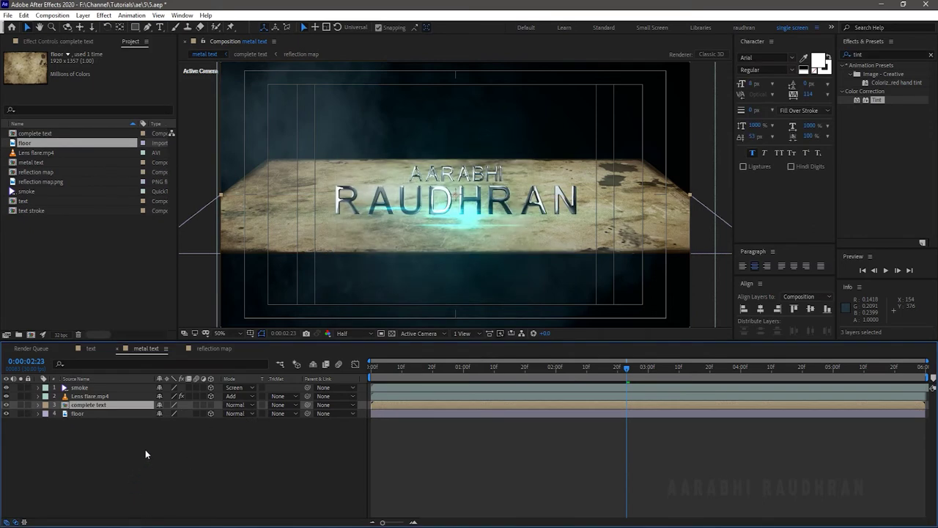
Lower the floor layer to a Y position of 849 and scale it up to about 306%
left_click(107, 414)
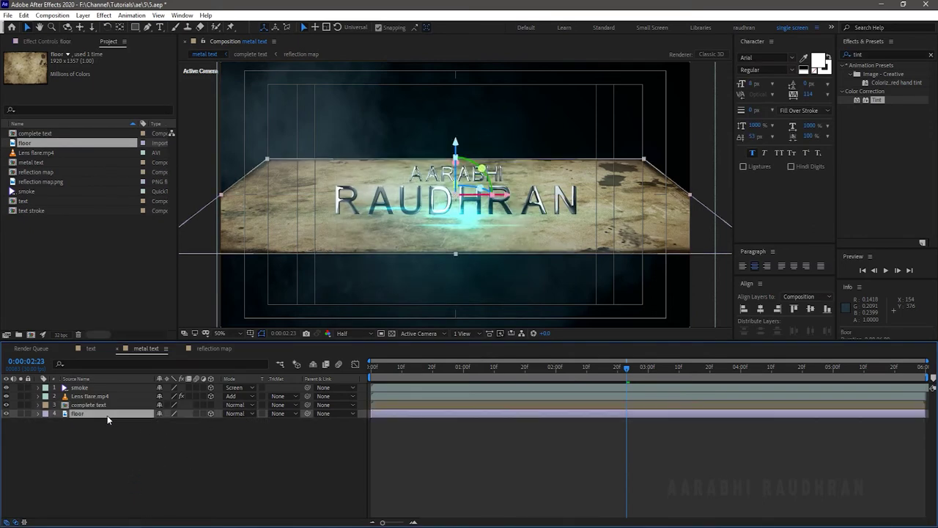
key("p")
left_click_drag(178, 423, 323, 427)
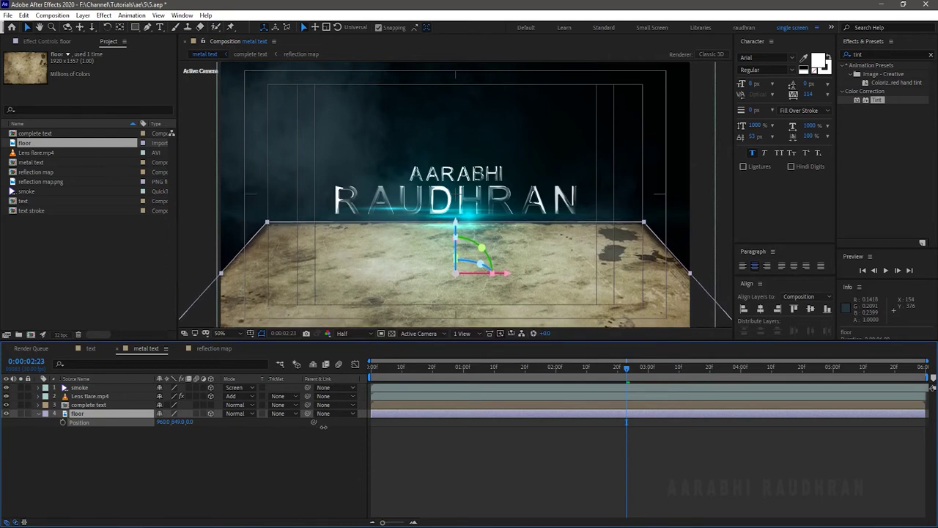
key("s")
left_click_drag(170, 423, 270, 422)
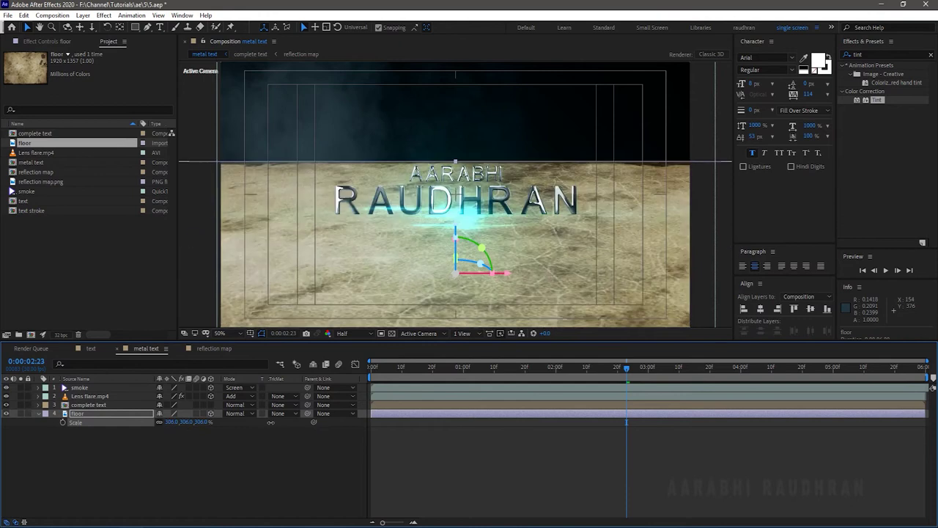
Move the enlarged floor layer further down to a Y position of 1285
key("p")
left_click(119, 414)
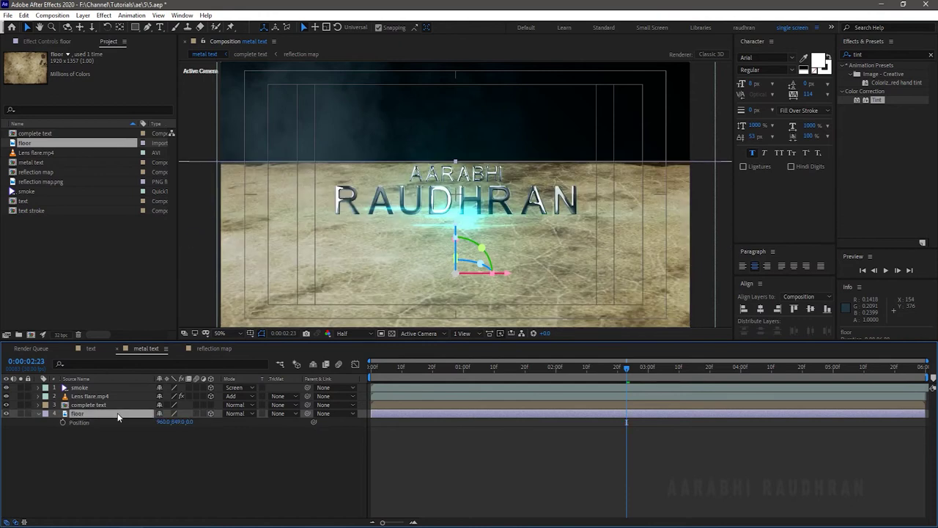
key("r")
key("p")
left_click_drag(181, 422, 286, 422)
Duplicate the complete text layer and apply the Compound Blur effect to the lower copy
left_click(392, 403)
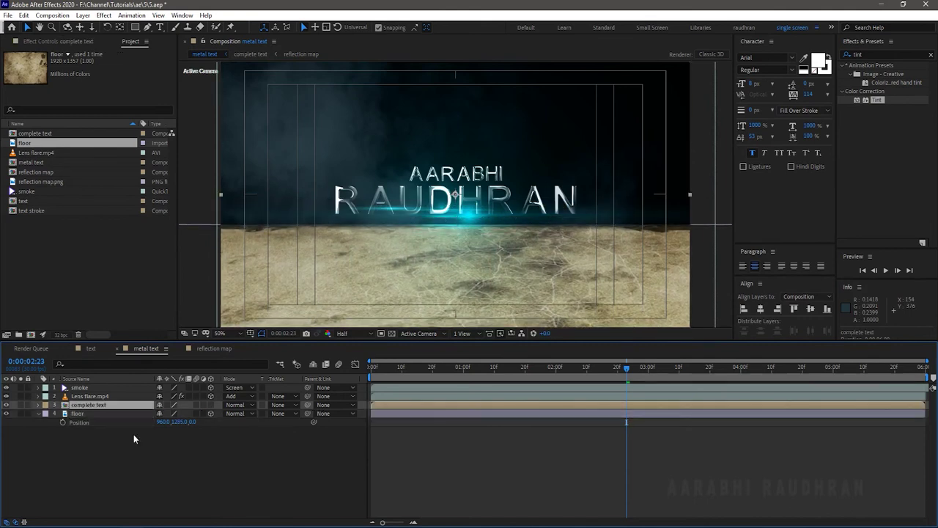
key("ctrl+d")
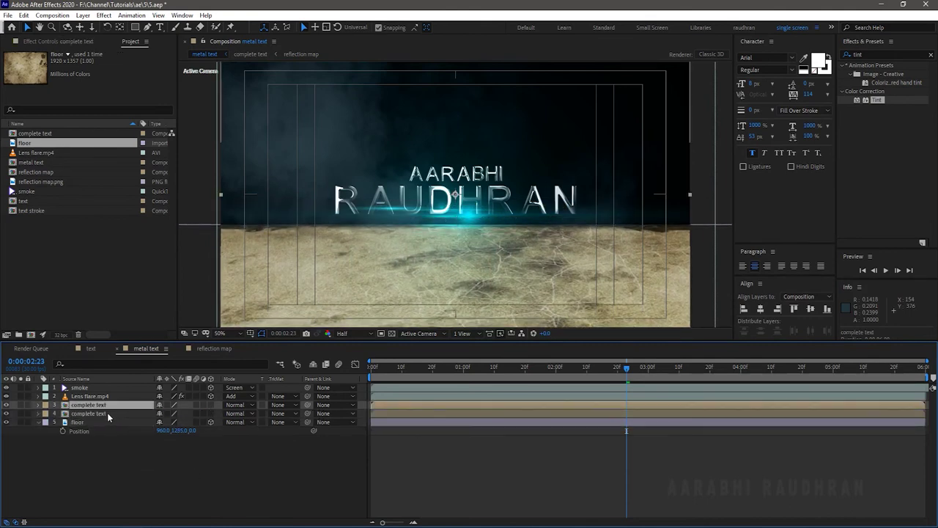
left_click(107, 412)
left_click(868, 55)
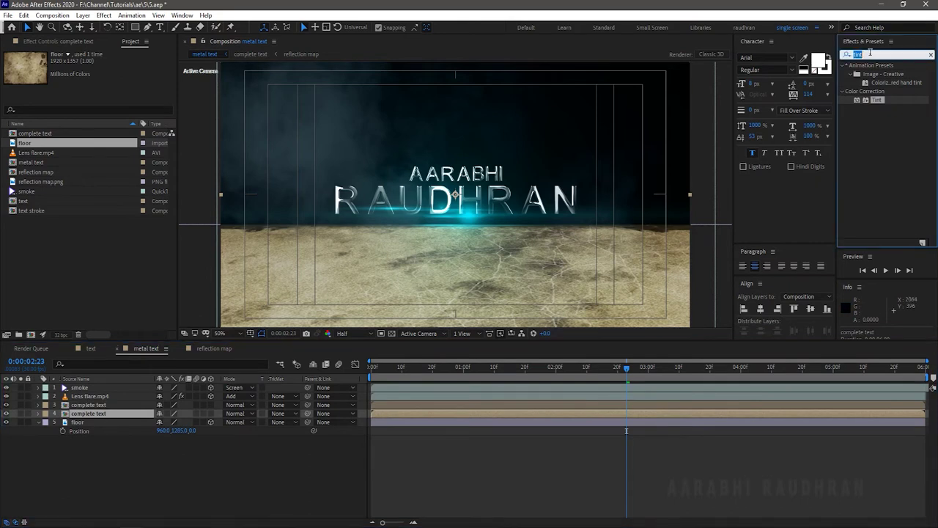
type("compo")
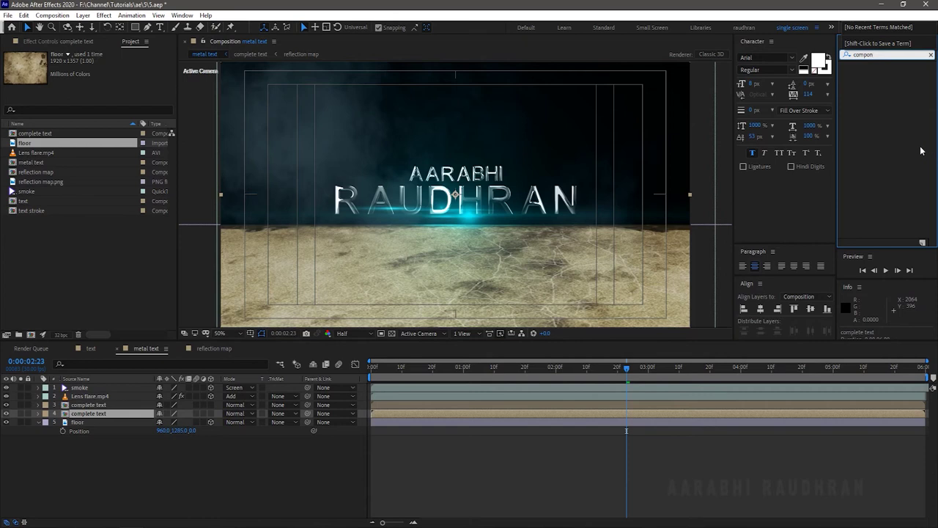
left_click_drag(883, 74, 105, 418)
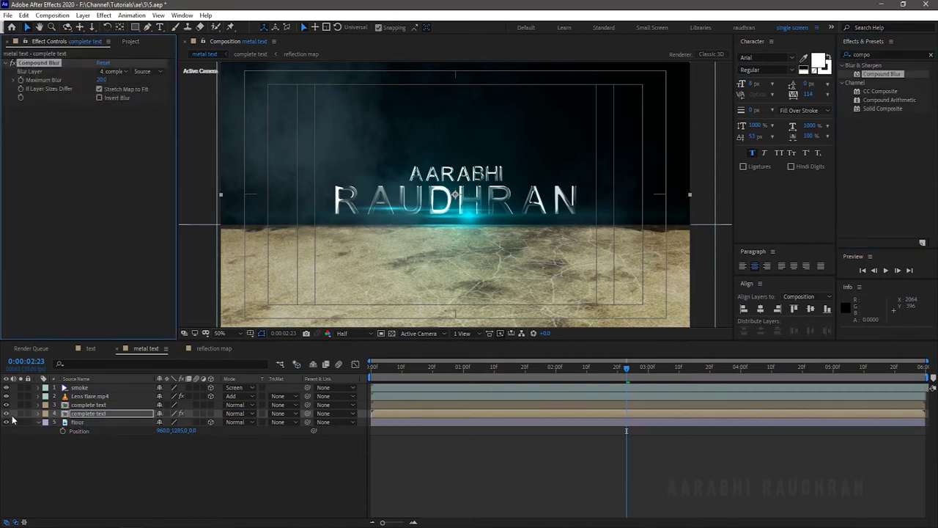
Use the floor layer as the Compound Blur's blur layer and hide the floor layer
left_click(118, 71)
left_click(131, 141)
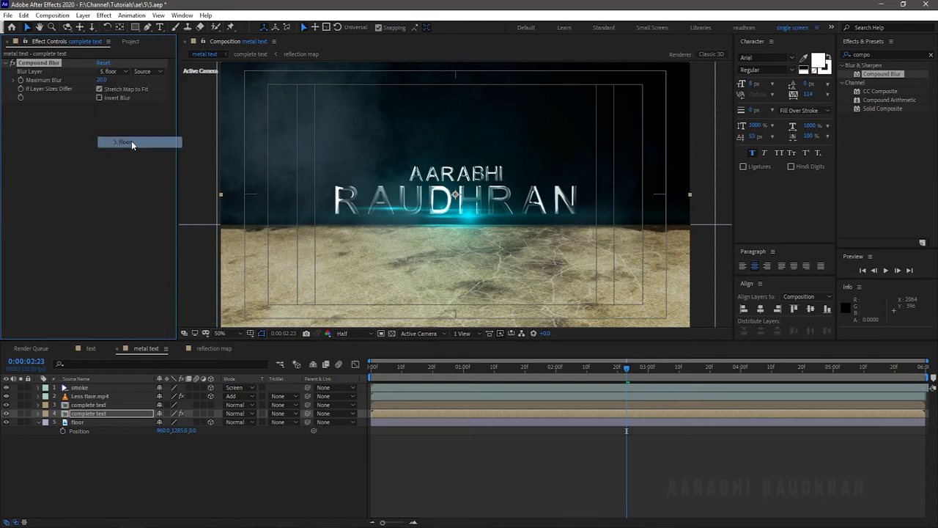
left_click(6, 422)
Flip the lower complete text copy vertically and move it down to a Y position of 751
right_click(64, 415)
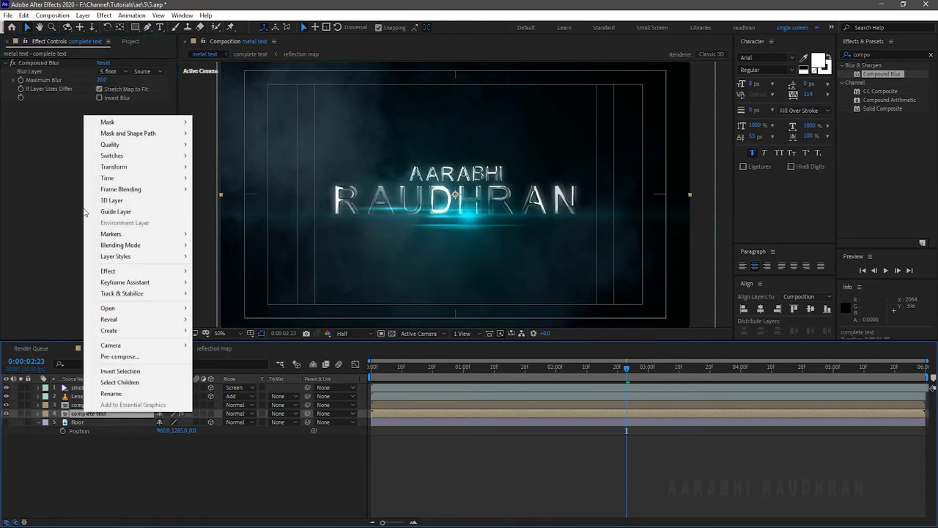
mouse_move(122, 167)
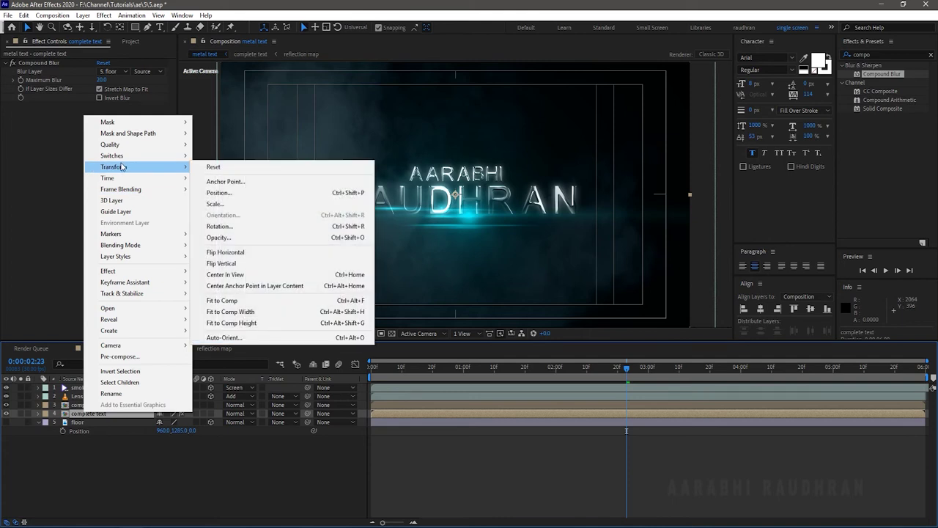
left_click(233, 263)
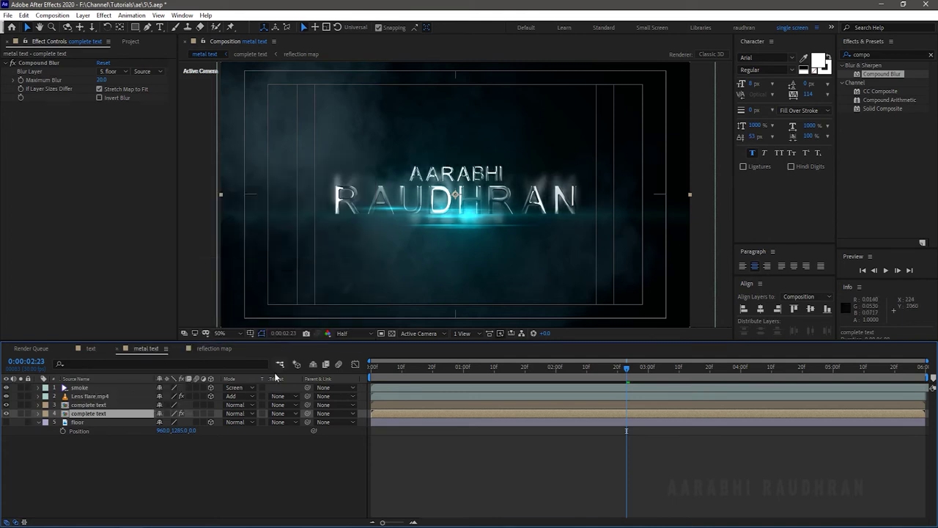
key("p")
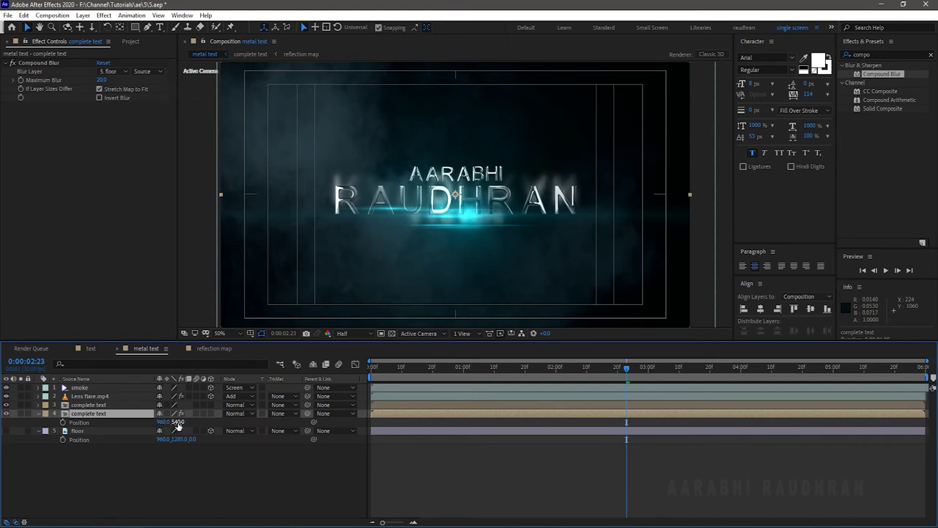
left_click_drag(177, 422, 283, 423)
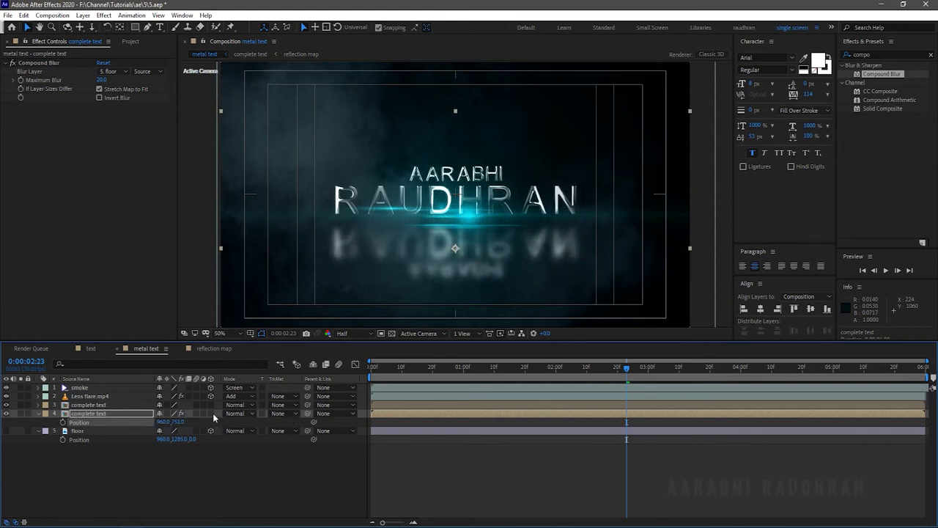
Make the flipped text copy 3D, and invert its Compound Blur with a Maximum Blur of 25
left_click(211, 413)
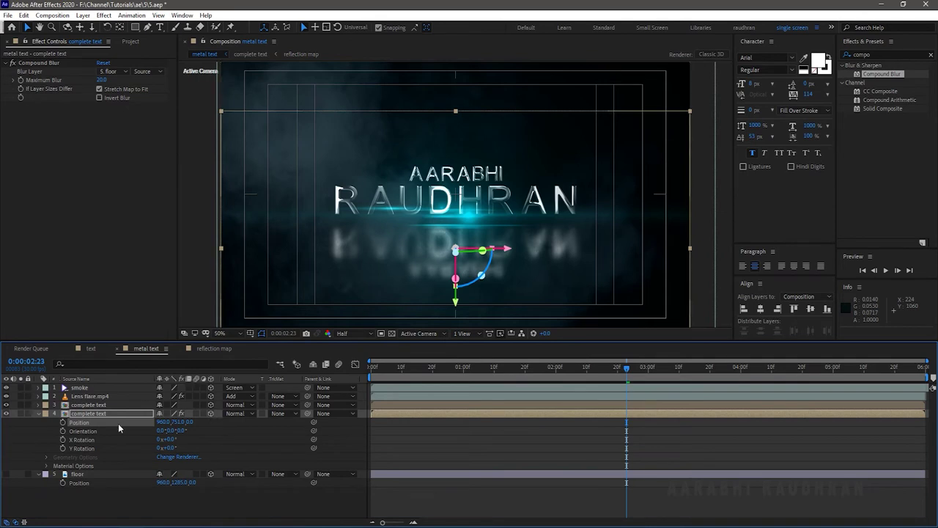
left_click(40, 414)
left_click_drag(101, 79, 100, 85)
left_click(100, 97)
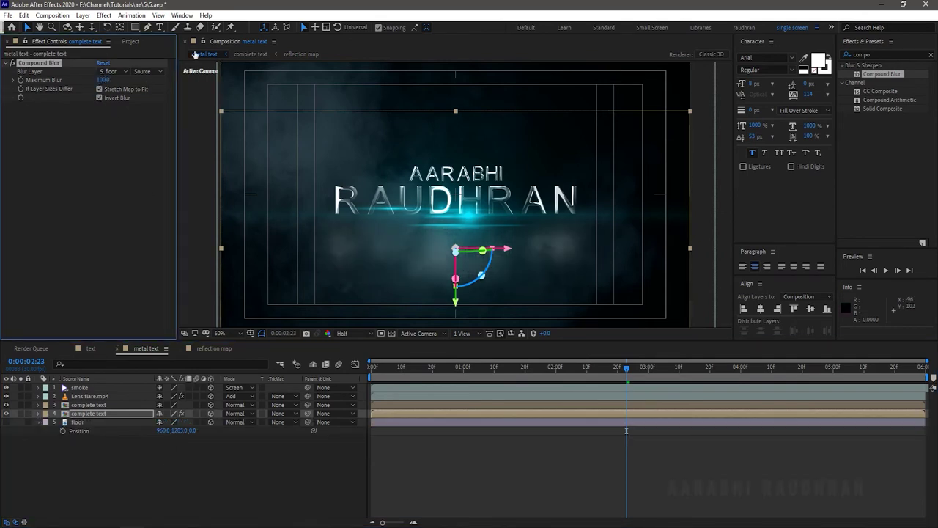
left_click(105, 80)
type("250")
key("Return")
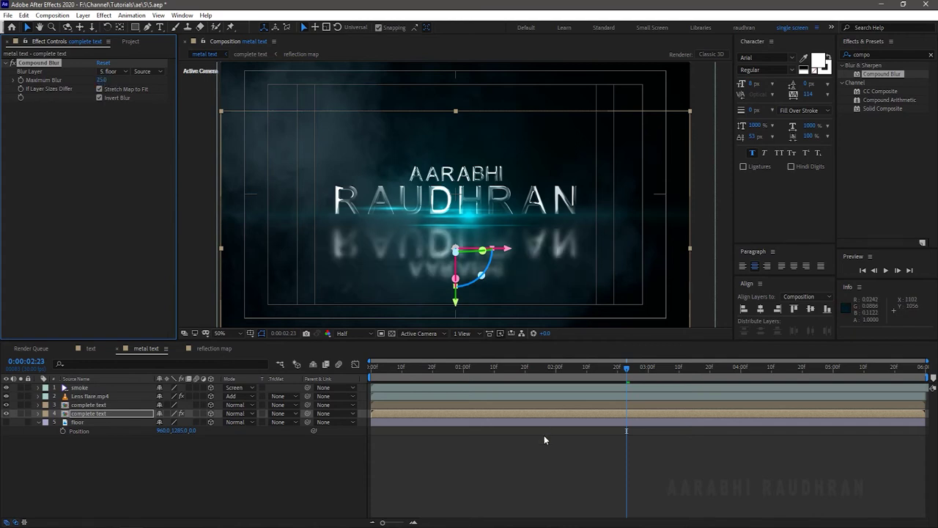
Preview the title animation with its blurred reflection
left_click(536, 475)
key("space")
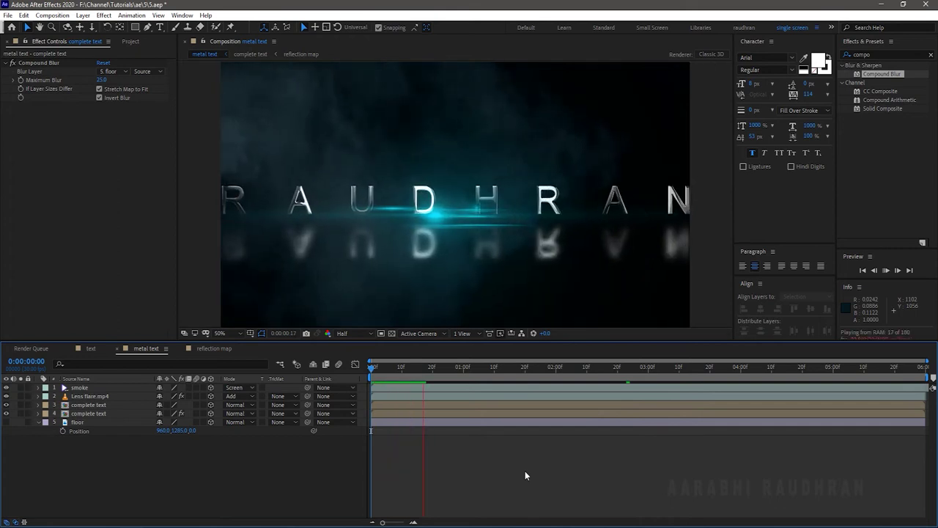
key("space")
Try lowering the opacity of the flipped complete text copy
left_click(112, 412)
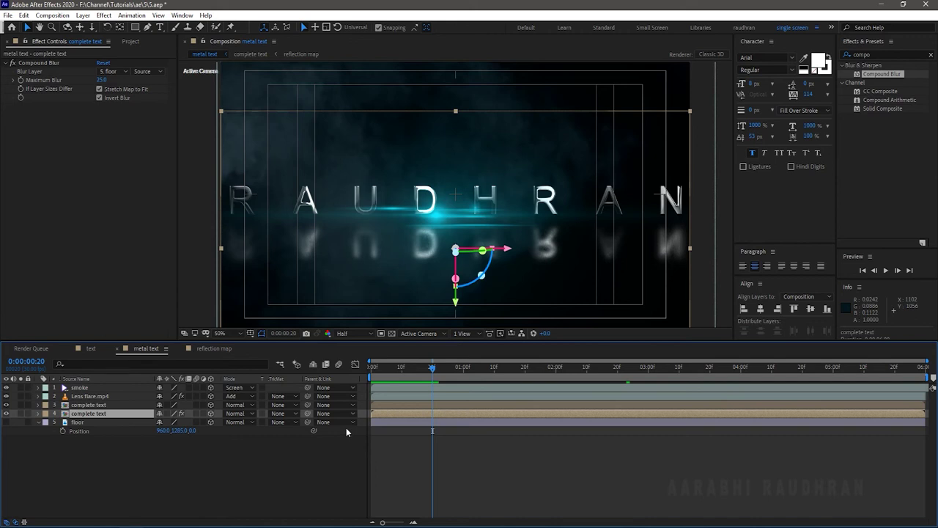
key("t")
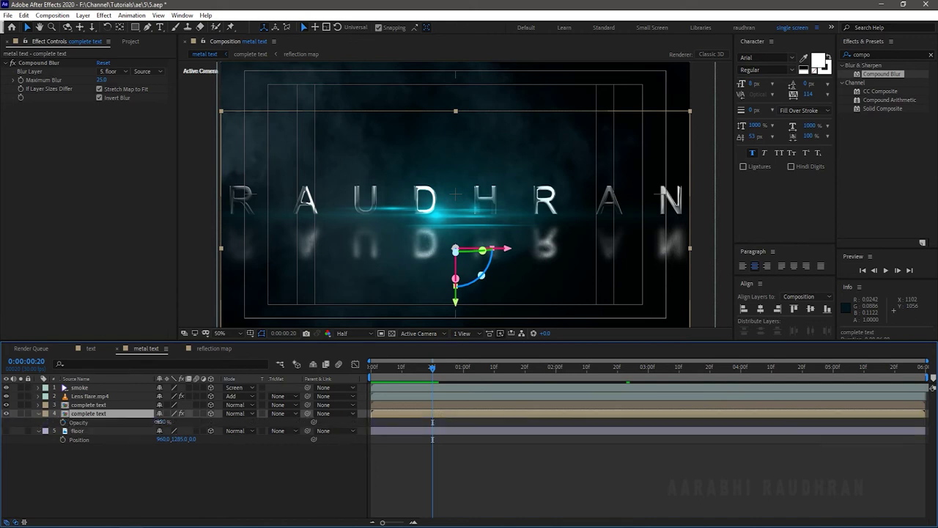
key("Return")
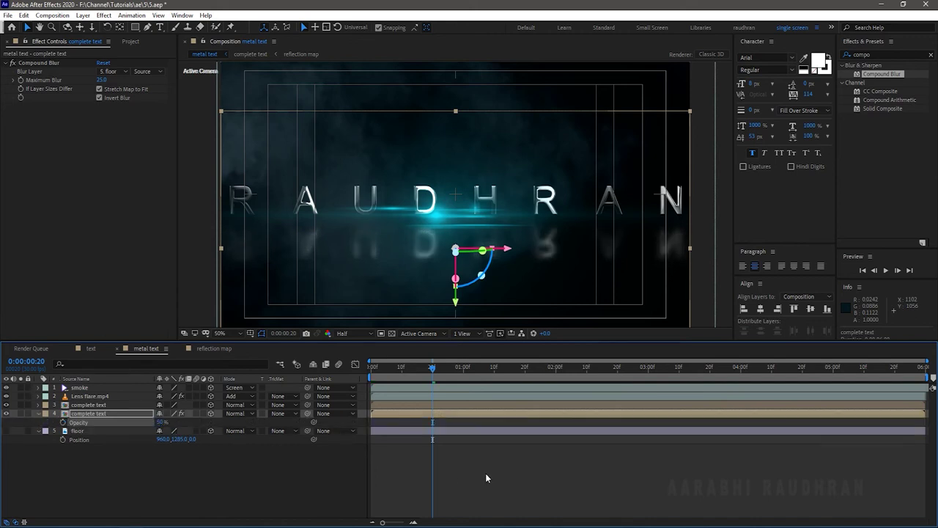
Draw a wide rectangular mask on the flipped text copy that keeps only the part of the reflection nearest the title
key("q")
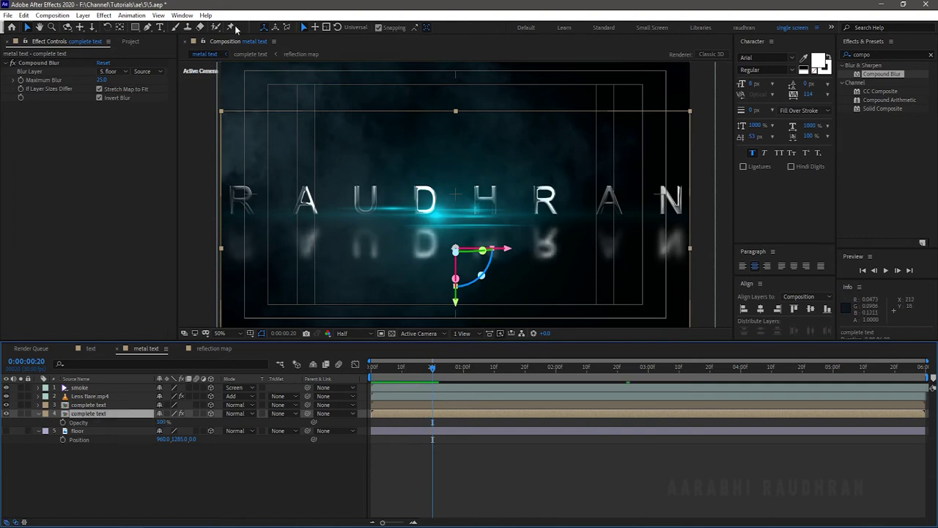
left_click_drag(208, 248, 705, 181)
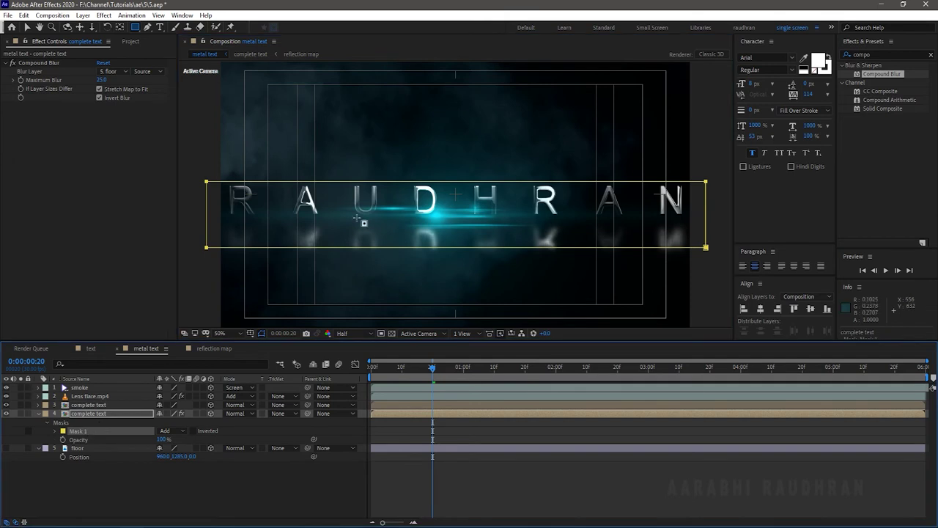
key("v")
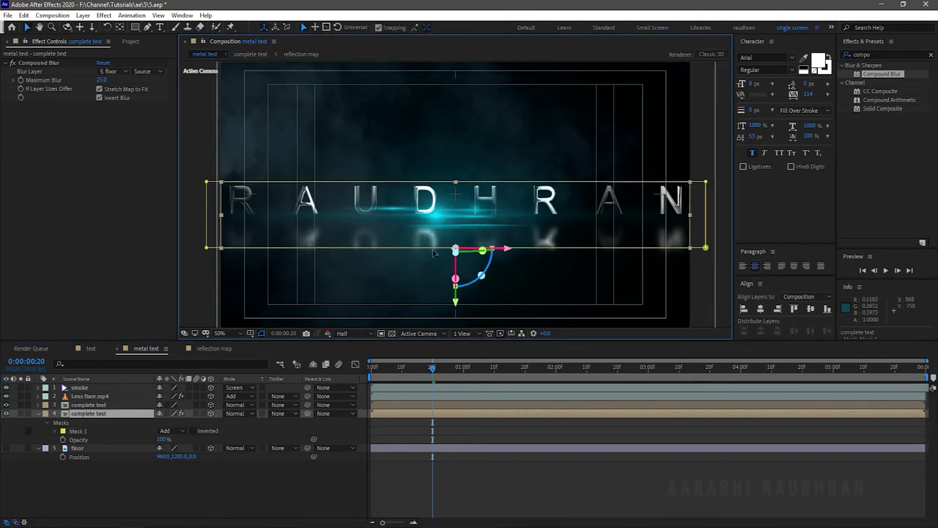
Set the reflection mask's feather to 104 pixels and preview the animation
left_click(78, 430)
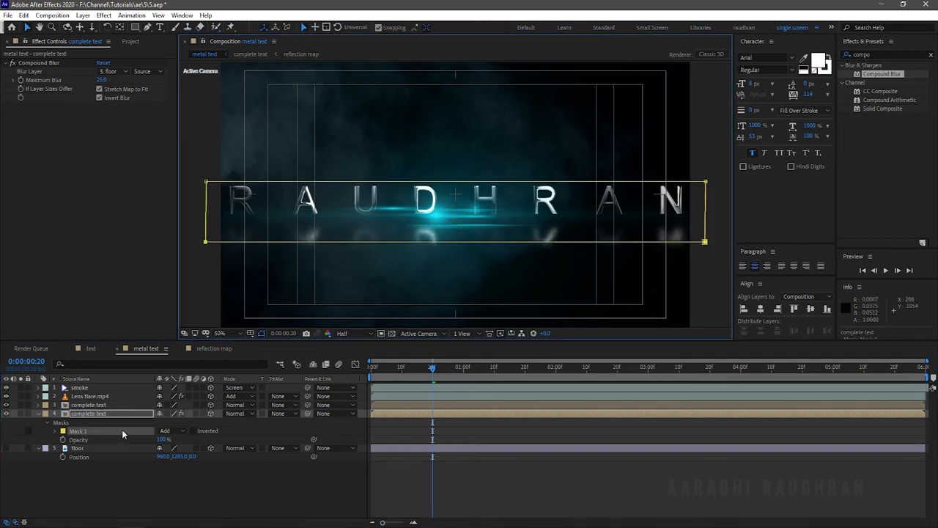
key("f")
left_click_drag(182, 434, 229, 428)
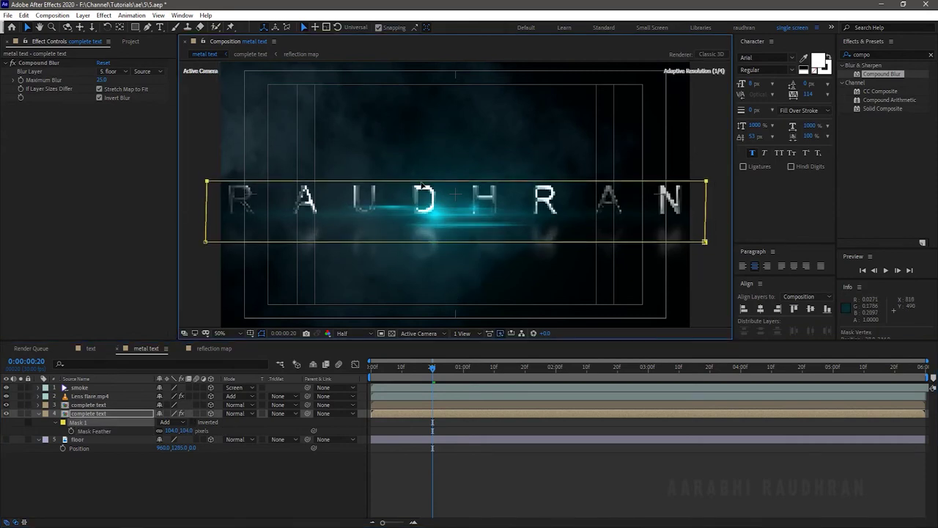
left_click(496, 488)
key("space")
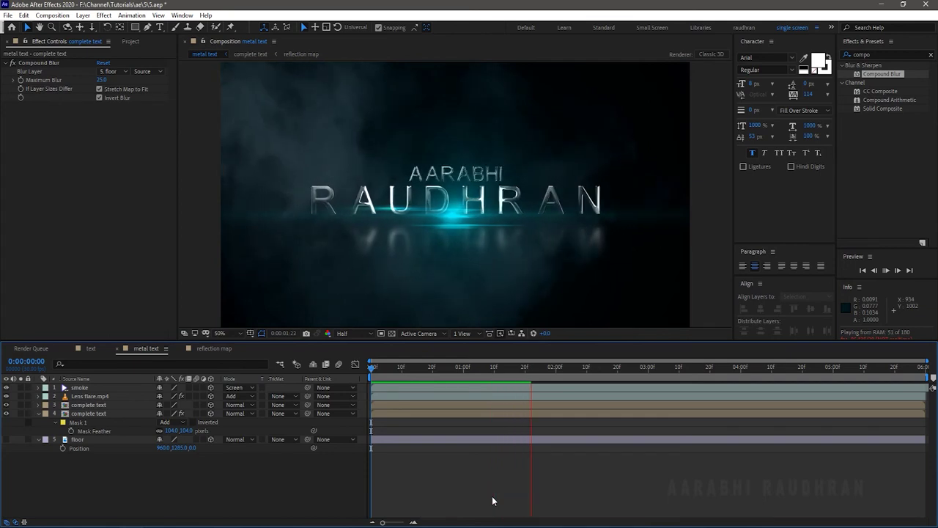
Create a black 1920 x 1080 px solid layer named "light" in the metal text composition
right_click(192, 475)
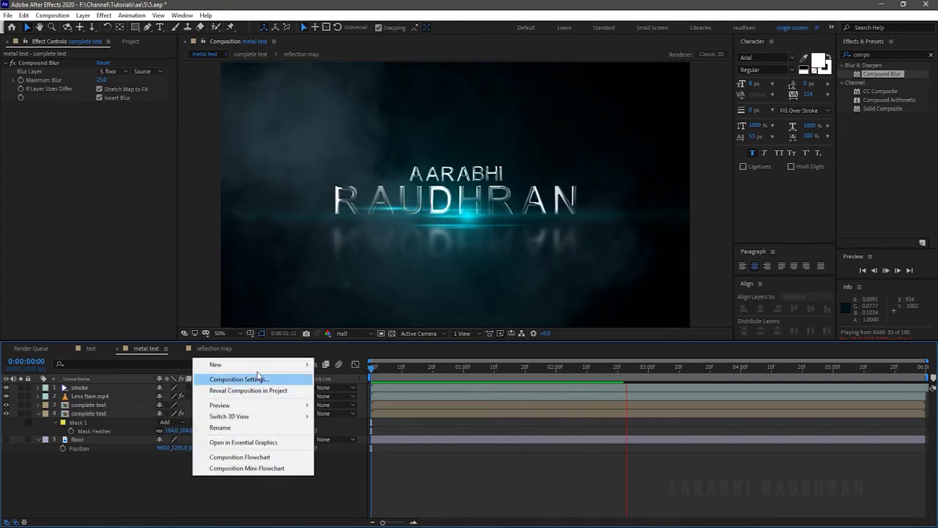
mouse_move(262, 366)
left_click(346, 388)
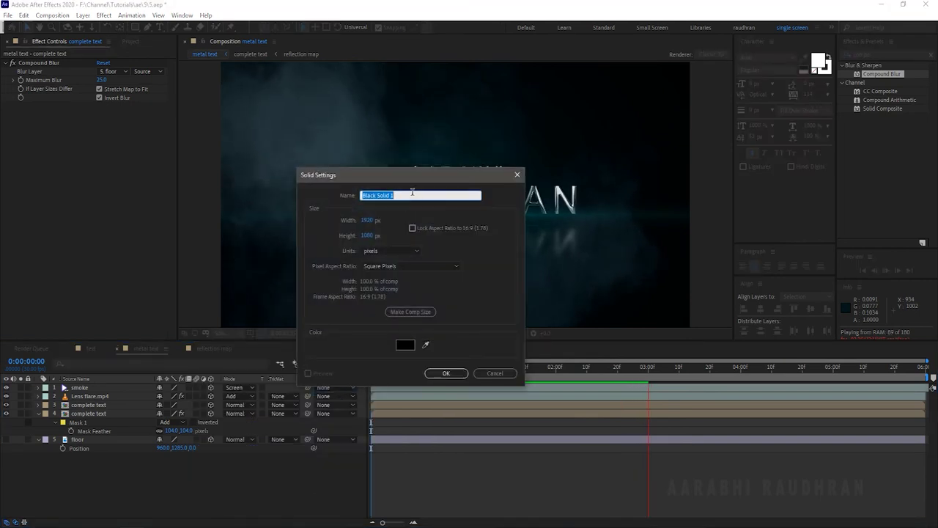
key("BackSpace")
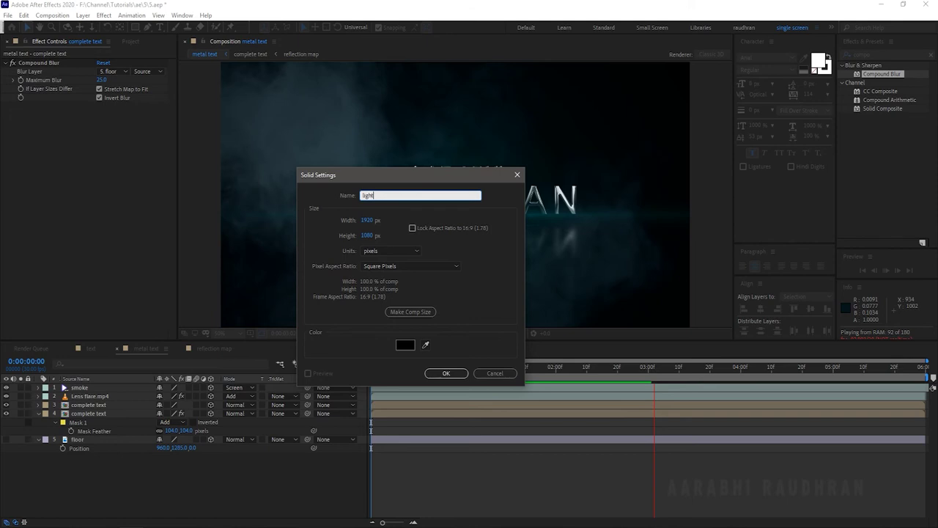
left_click(442, 374)
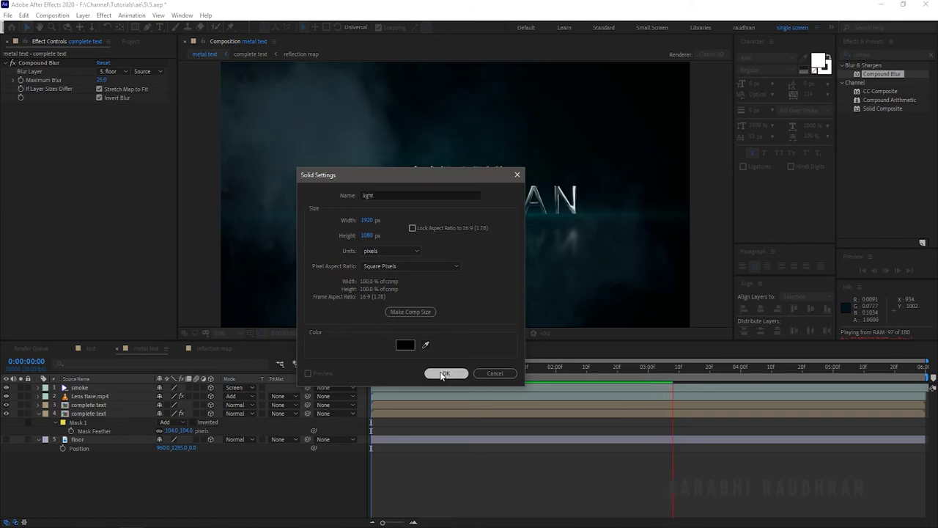
Apply the Gradient Ramp effect to the light solid
left_click(906, 53)
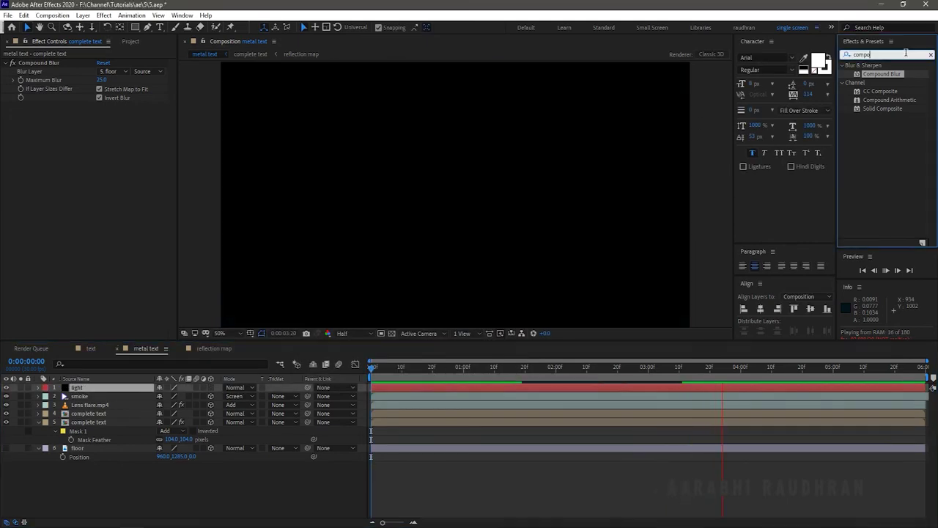
type("ra")
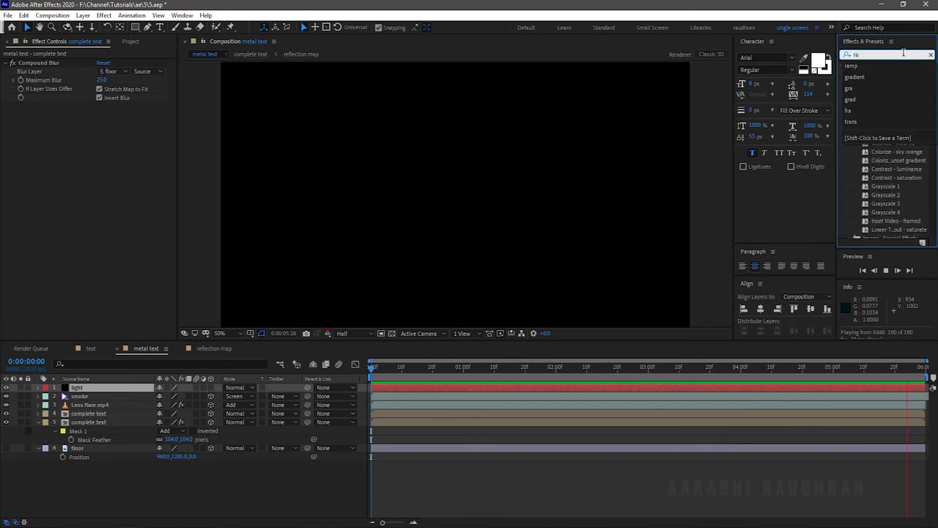
type("mp")
left_click_drag(891, 74, 98, 387)
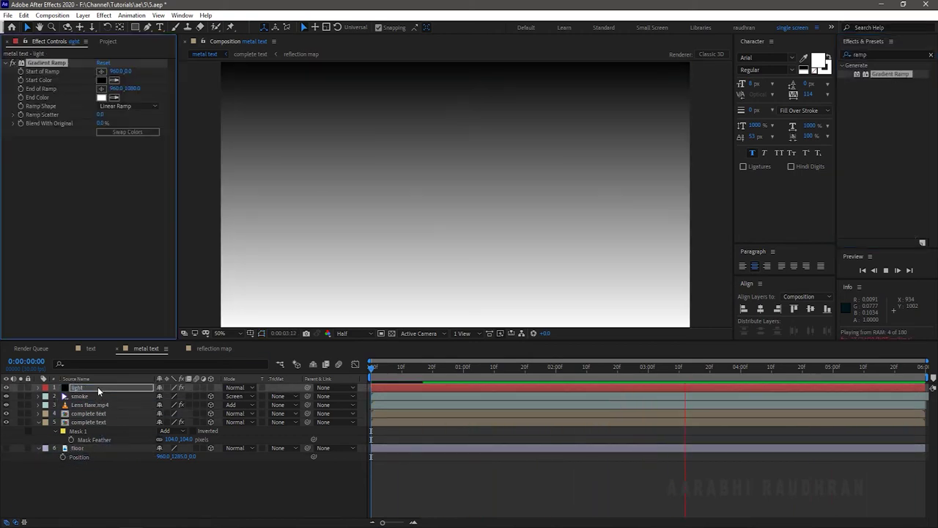
Set the light layer's Gradient Ramp to a radial shape and swap its start and end colors
left_click(118, 104)
left_click(121, 128)
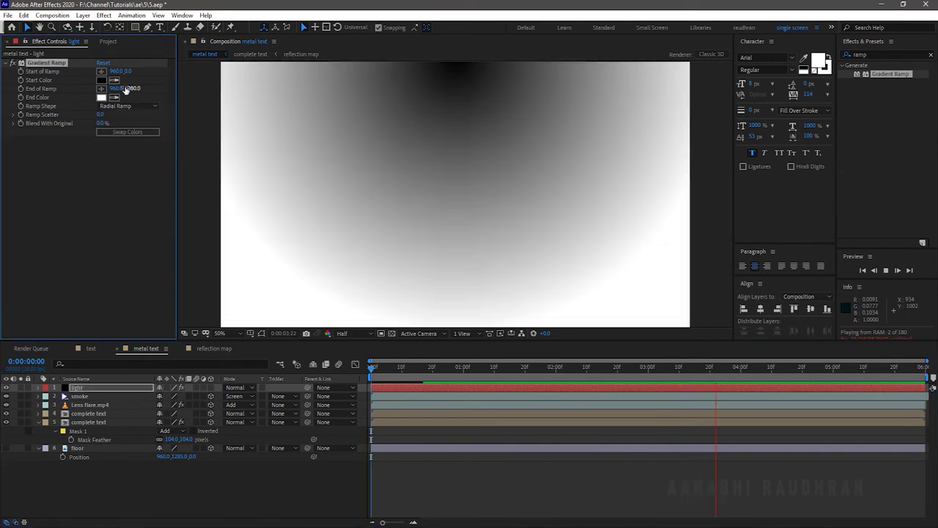
left_click(116, 106)
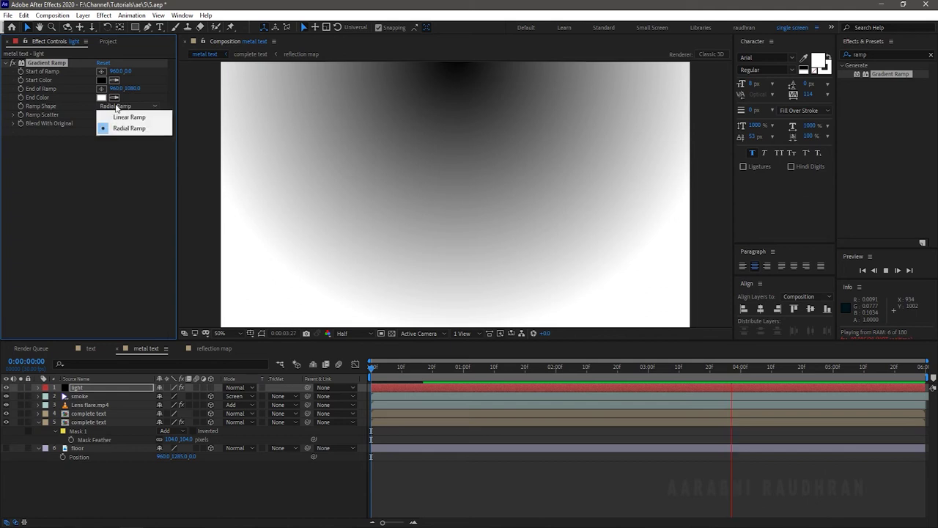
left_click(129, 127)
left_click(128, 132)
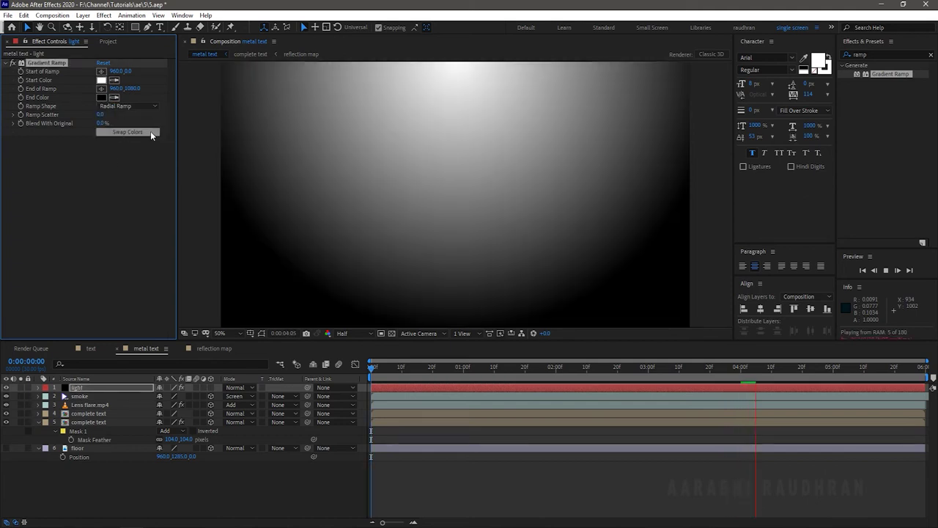
Change the ramp's start color to cyan (00F0FF) and set the light layer's blending mode to Add
left_click(103, 80)
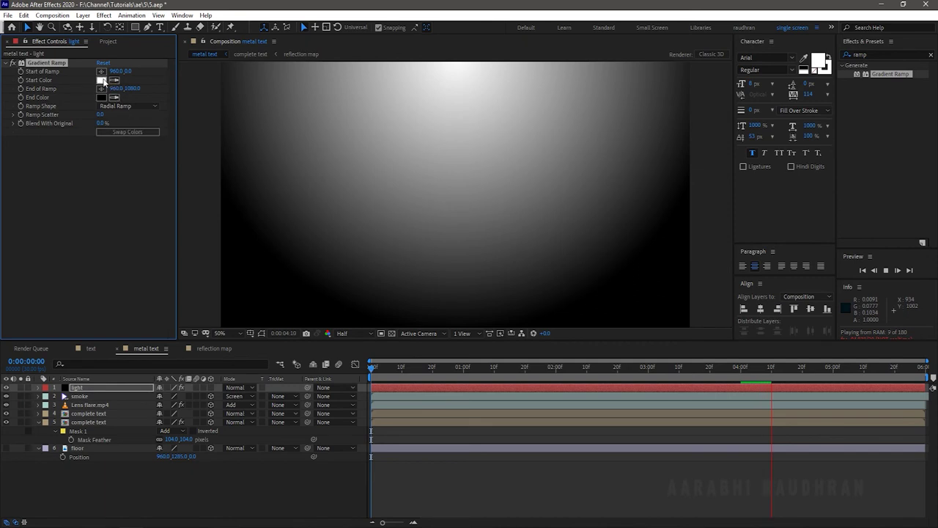
left_click(456, 331)
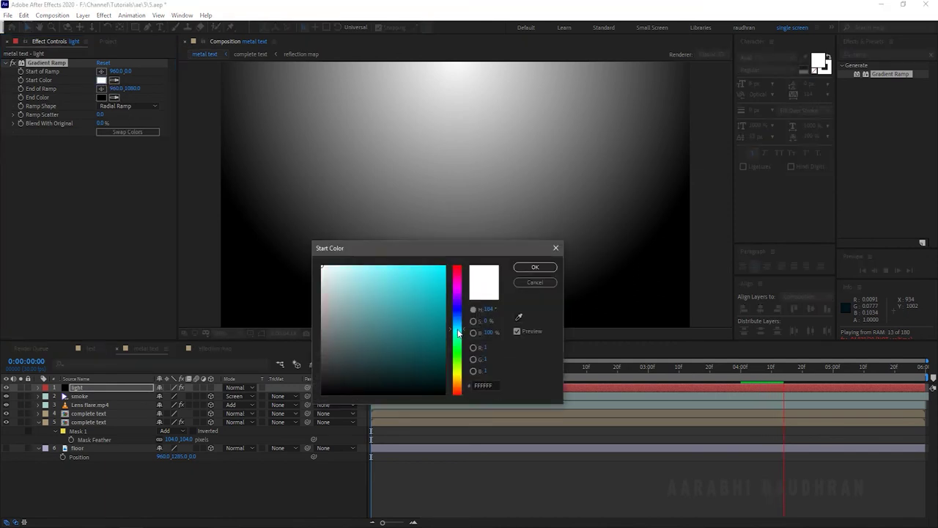
left_click(427, 297)
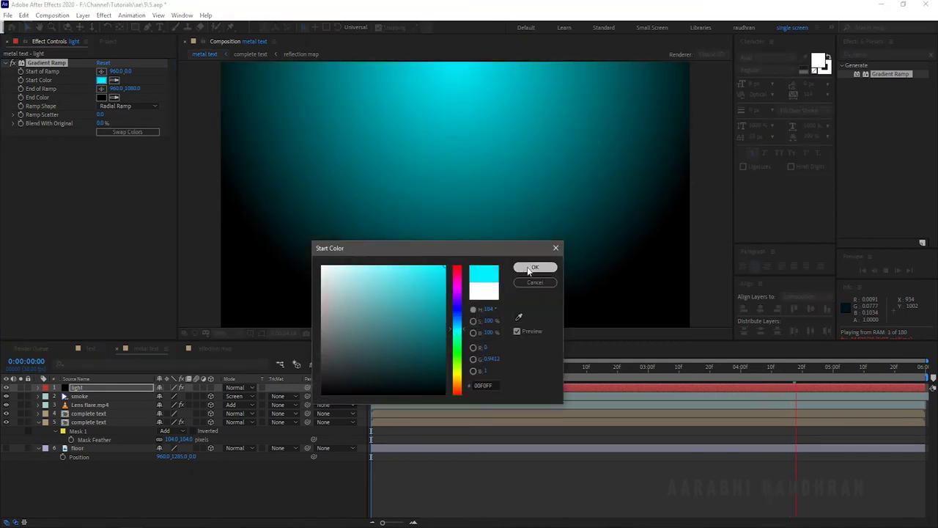
left_click(517, 267)
left_click(236, 387)
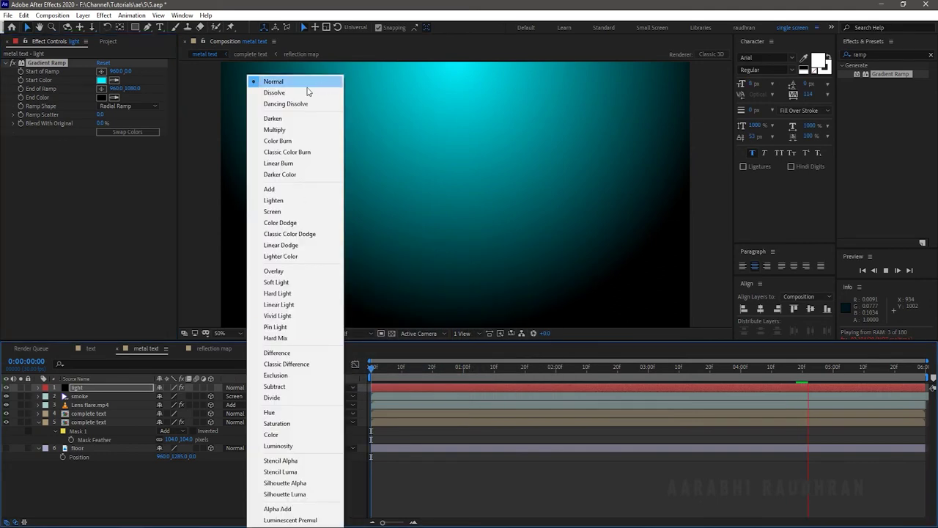
left_click(281, 190)
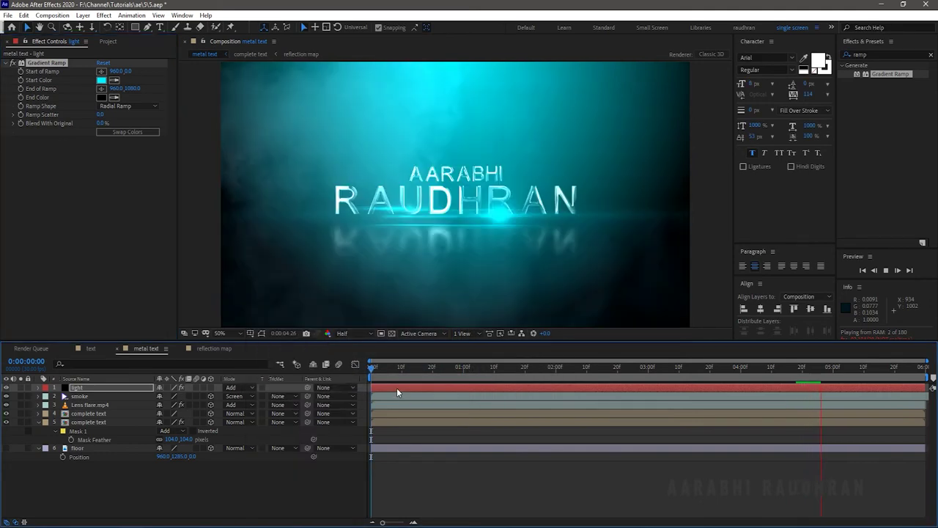
Reposition the light gradient above the title, with its ramp start at 960, -1000 and its ramp end at 972, 400
left_click(101, 71)
left_click(455, 68)
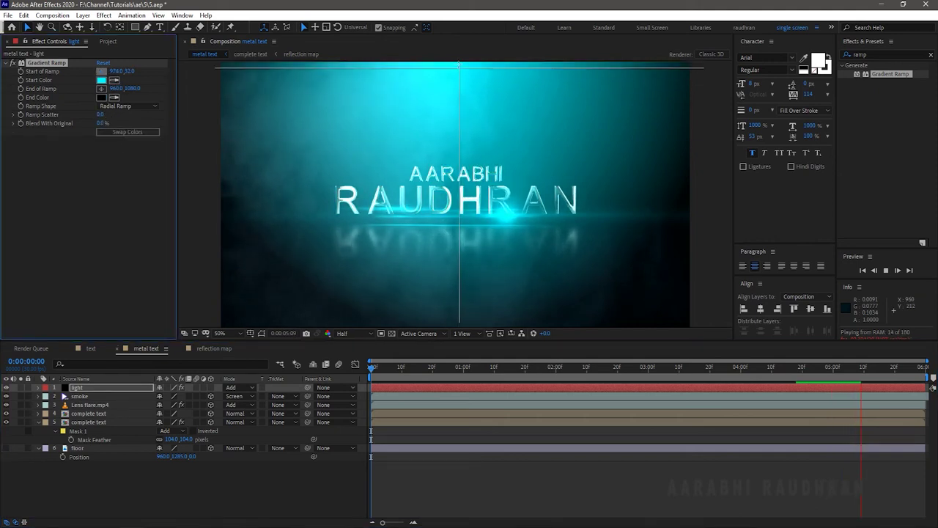
left_click(430, 169)
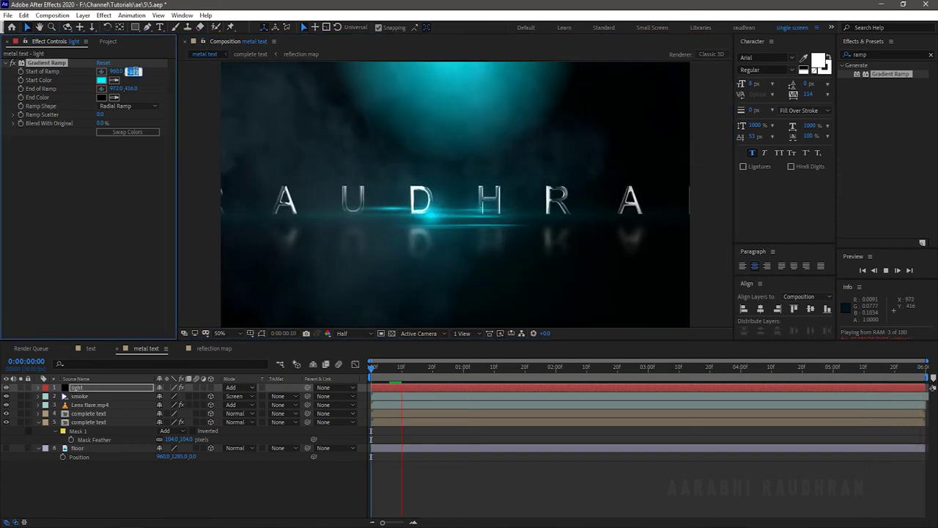
left_click_drag(129, 71, 88, 71)
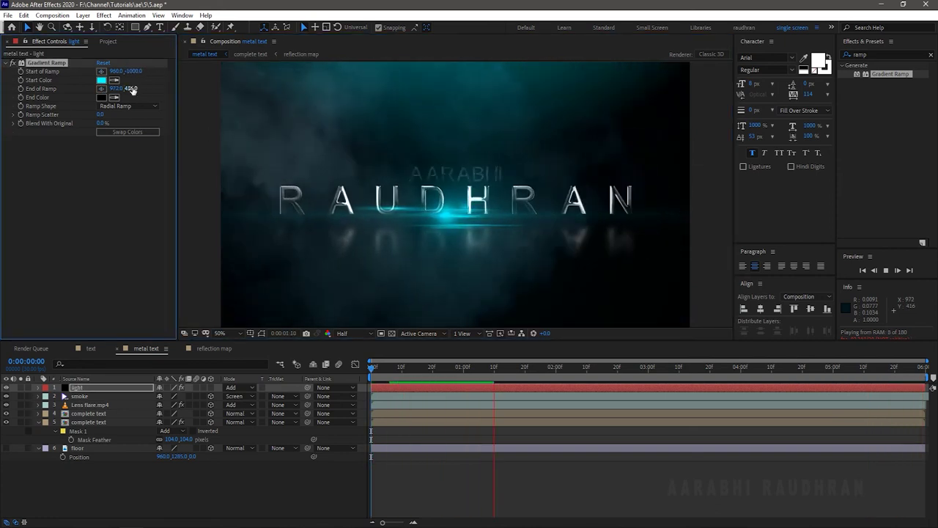
left_click_drag(131, 89, 133, 90)
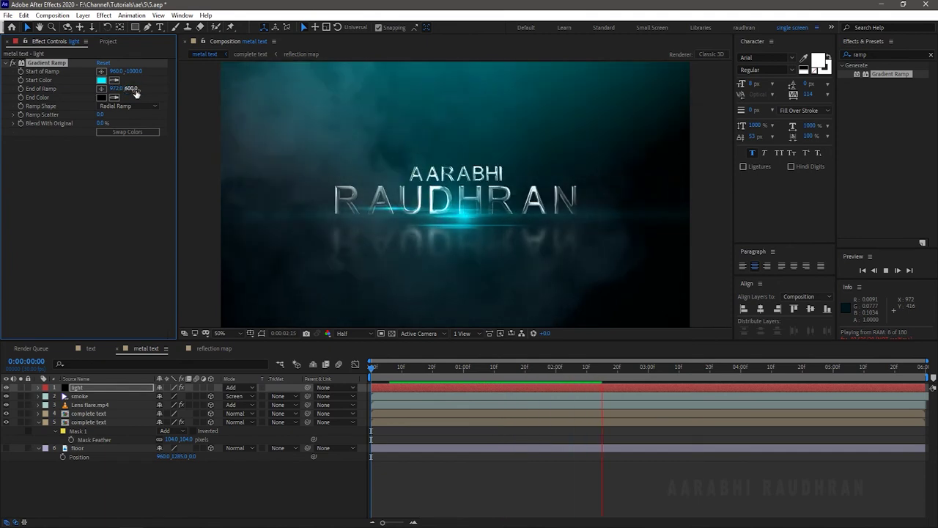
type("400")
key("Return")
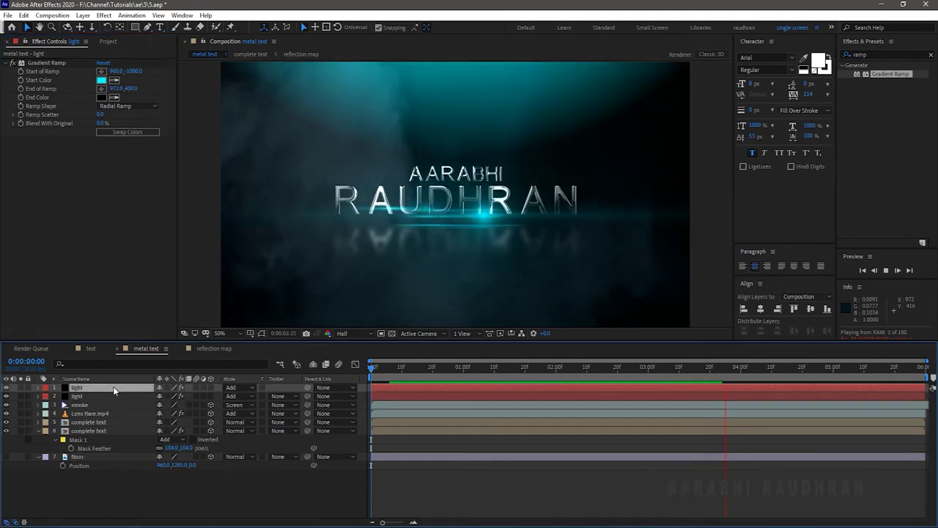
Duplicate the light layer and set the copy's ramp start to -271, 530, end to 528, 508, scatter to 58 and blend to 54%
key("ctrl+d")
left_click(102, 71)
left_click(220, 192)
left_click(101, 88)
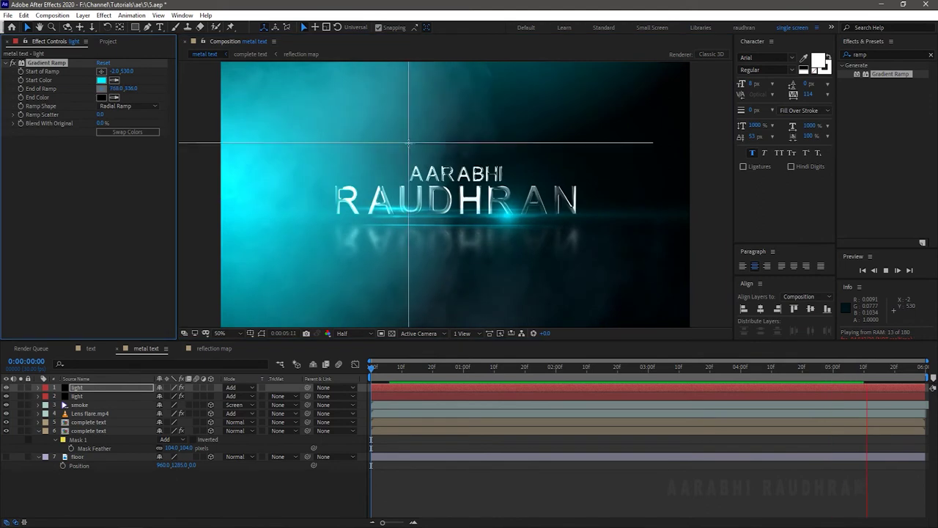
left_click(350, 183)
left_click_drag(99, 115, 117, 104)
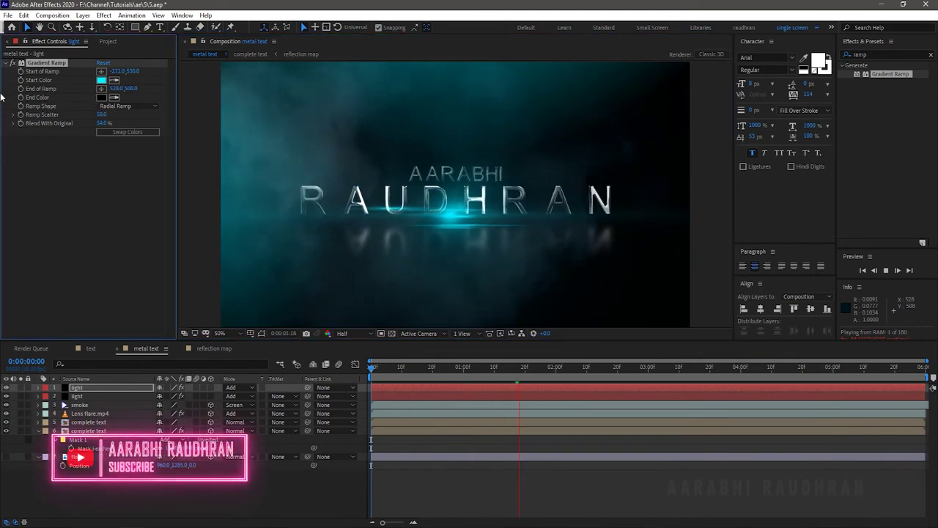
Delete the original light layer and flip the remaining light layer horizontally
left_click(100, 396)
key("Delete")
left_click(81, 387)
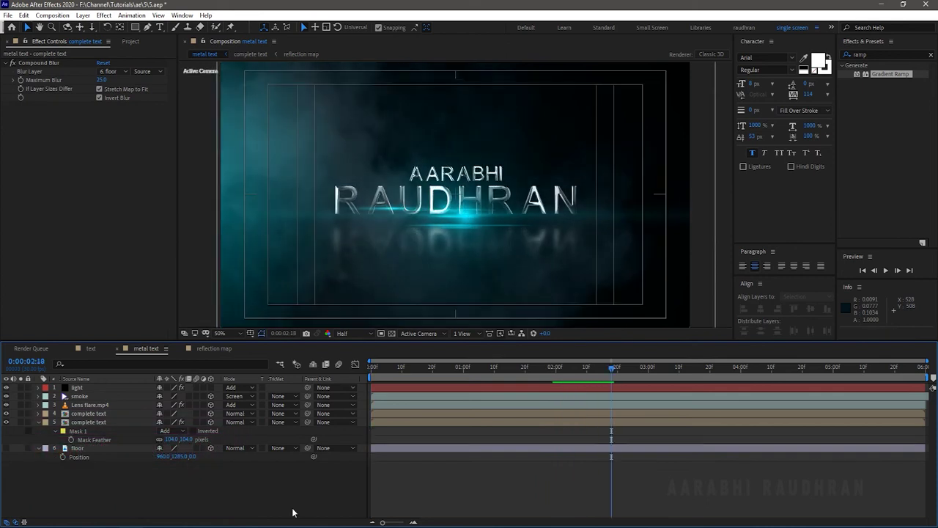
right_click(84, 386)
left_click(280, 227)
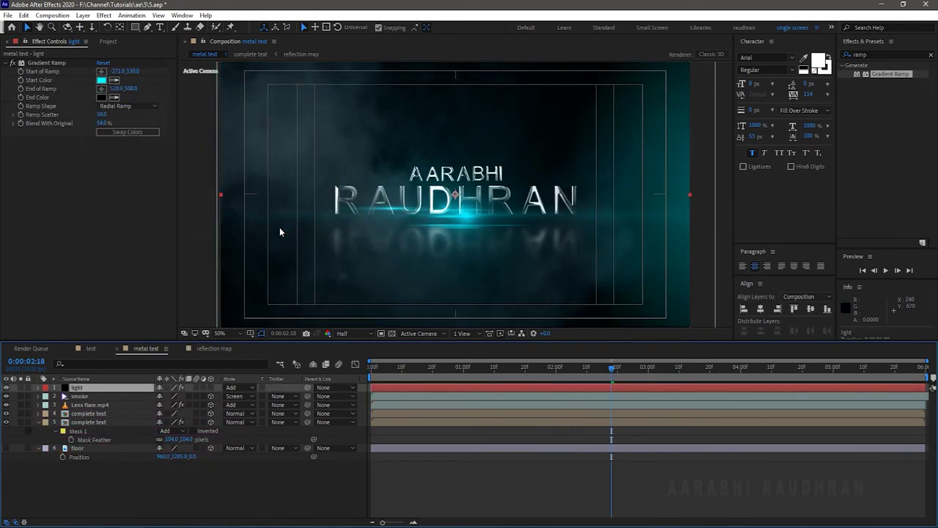
Check the light gradient's start color and preview the animation from the first frame
left_click(102, 79)
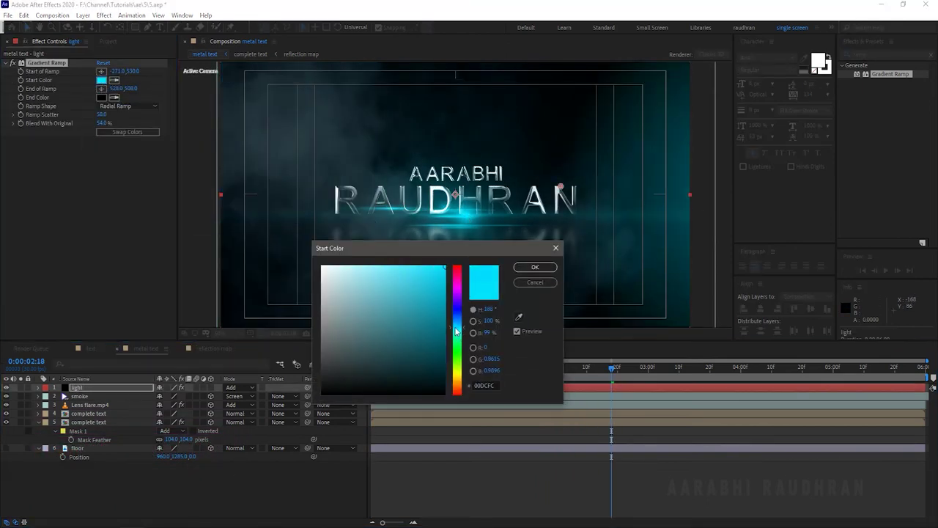
left_click(535, 267)
key("Home")
key("space")
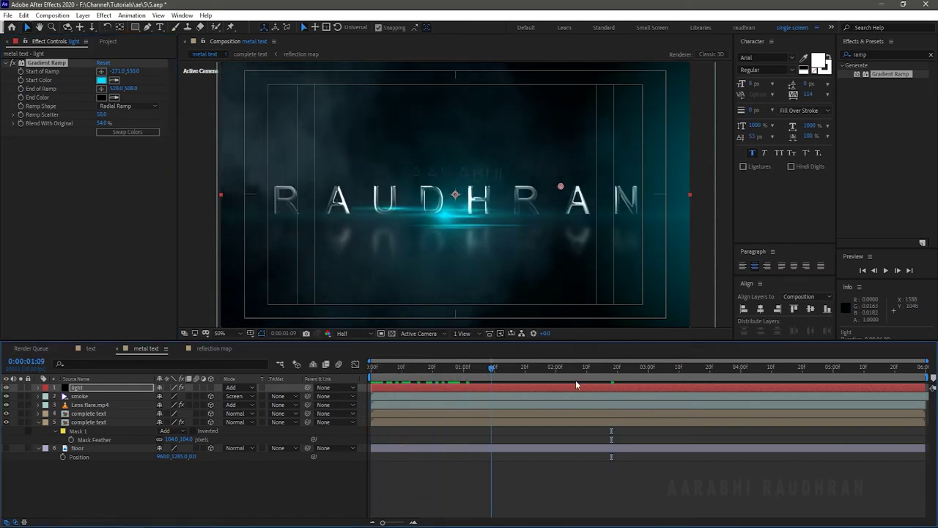
key("space")
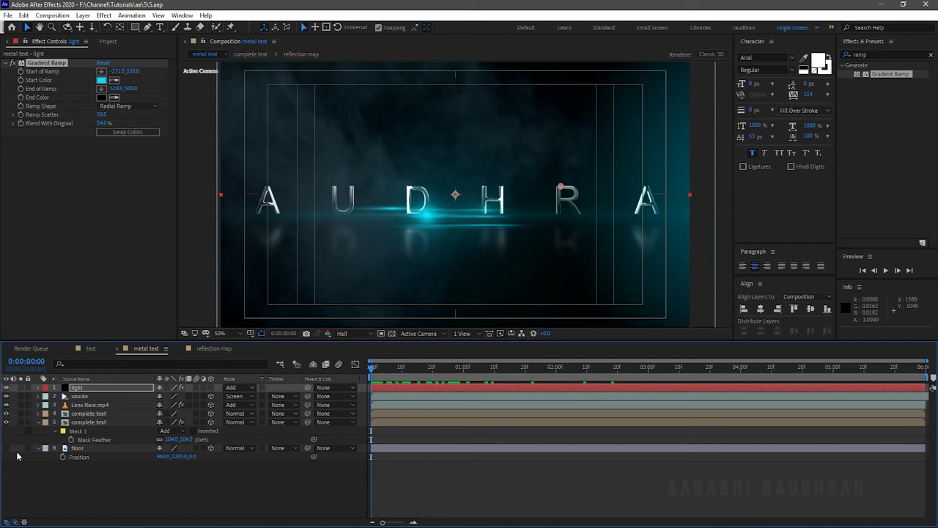
Create a black 1920 x 1080 px solid layer named "particles" in the metal text composition
left_click(38, 423)
right_click(256, 486)
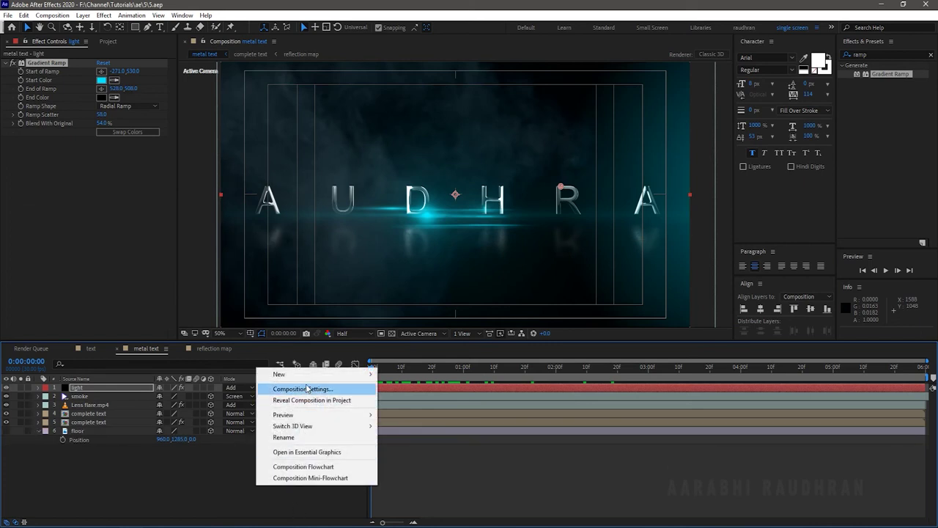
mouse_move(282, 374)
left_click(399, 403)
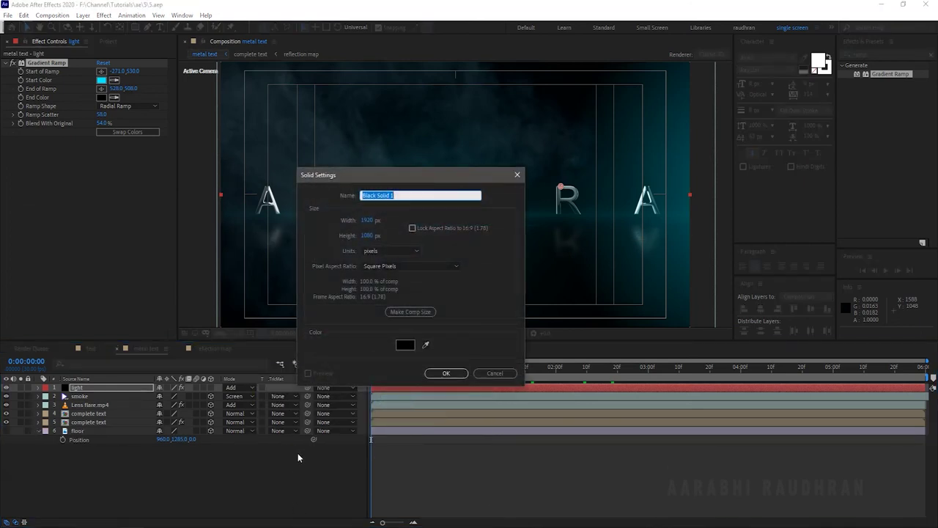
type("particles")
left_click(446, 374)
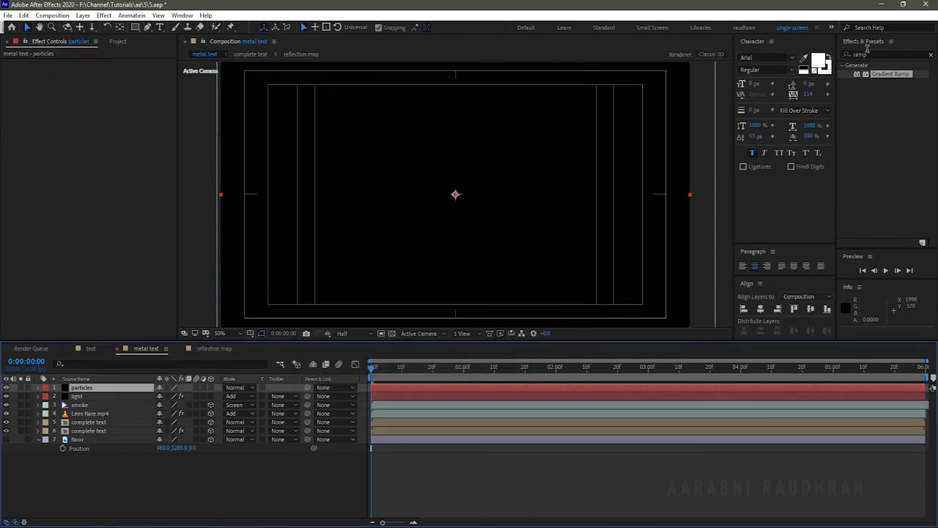
Find the CC Particle Systems II effect and apply it to the particles layer
left_click(871, 56)
type("cc par")
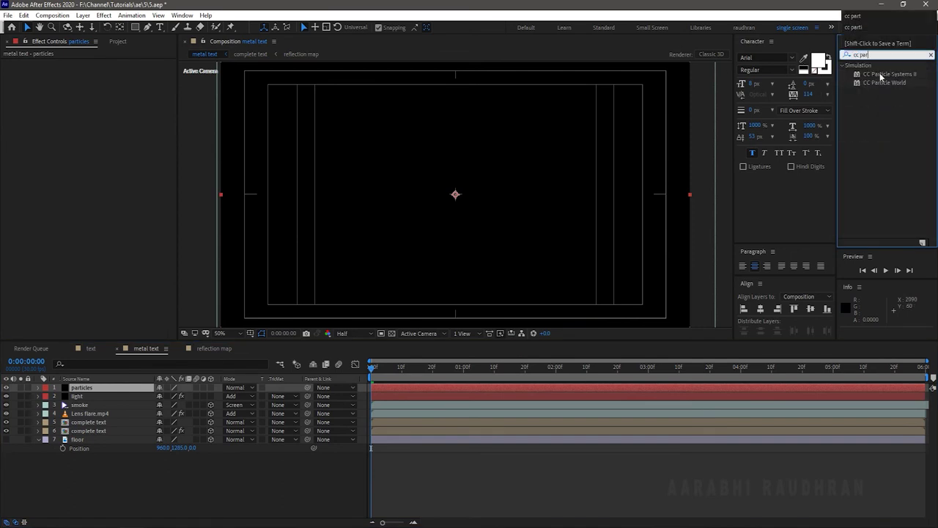
left_click_drag(880, 74, 101, 389)
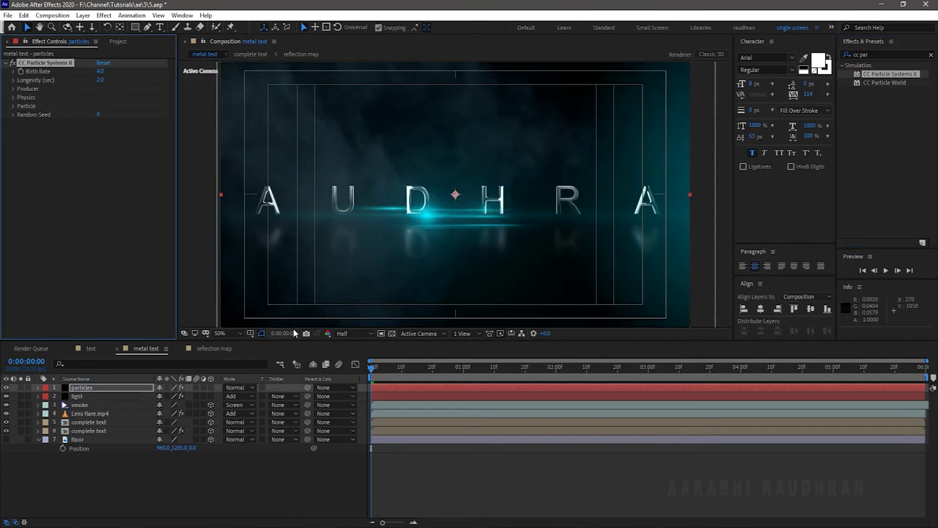
At frame 0:00:00:14, spread the particle producer to a Radius X of 566 and a Radius Y of 352
left_click(414, 371)
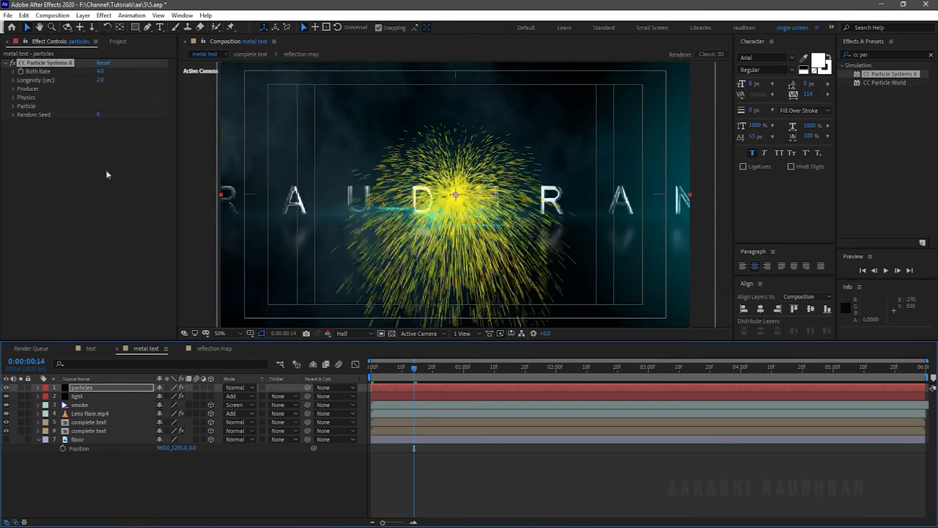
left_click(13, 89)
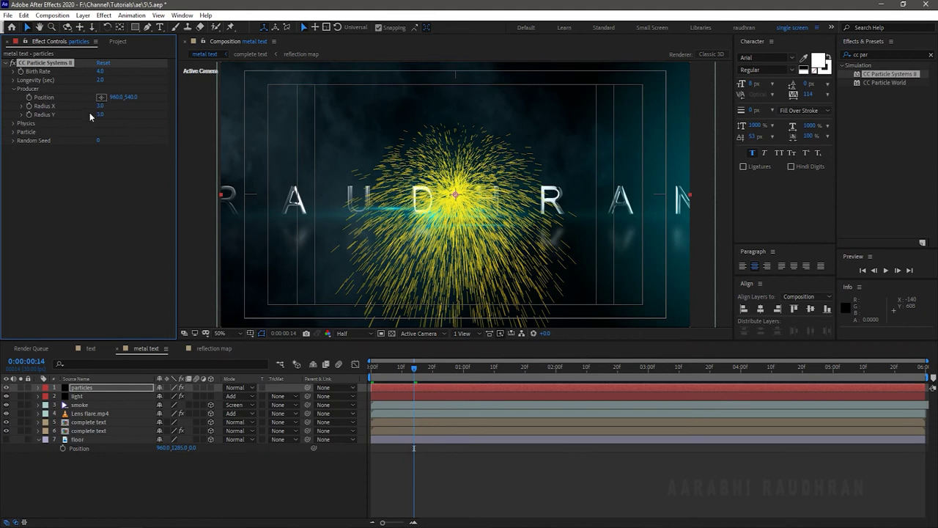
left_click_drag(99, 106, 203, 142)
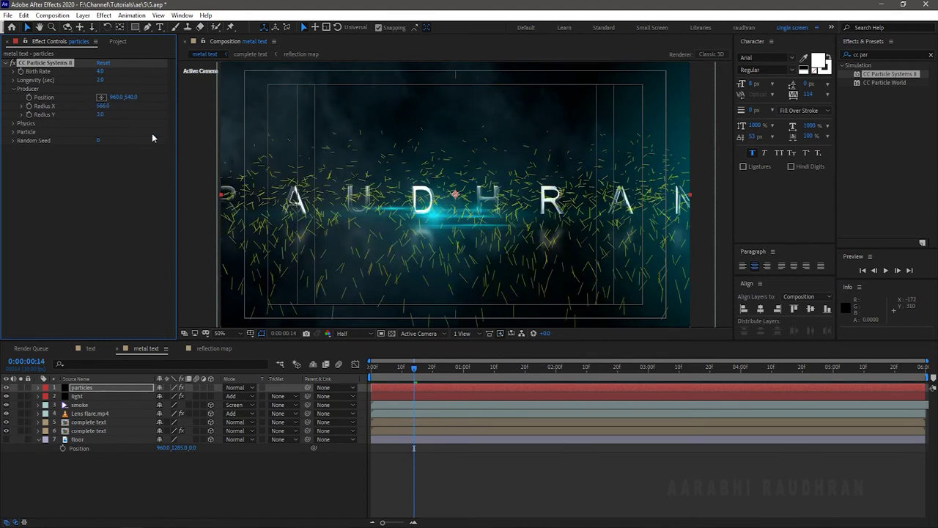
left_click(97, 115)
left_click_drag(100, 115, 279, 124)
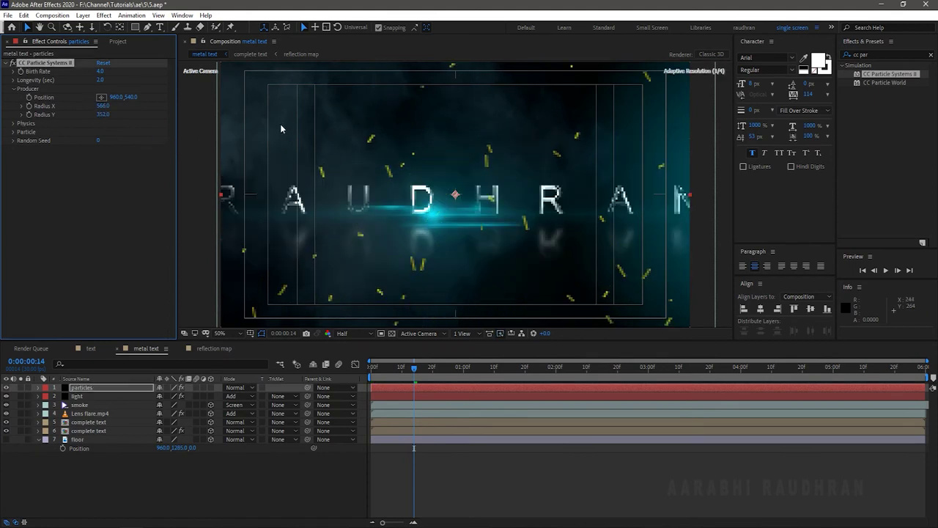
Set the particle physics animation to Twirl and the particle type to Shaded&Faded Sphere
left_click(13, 125)
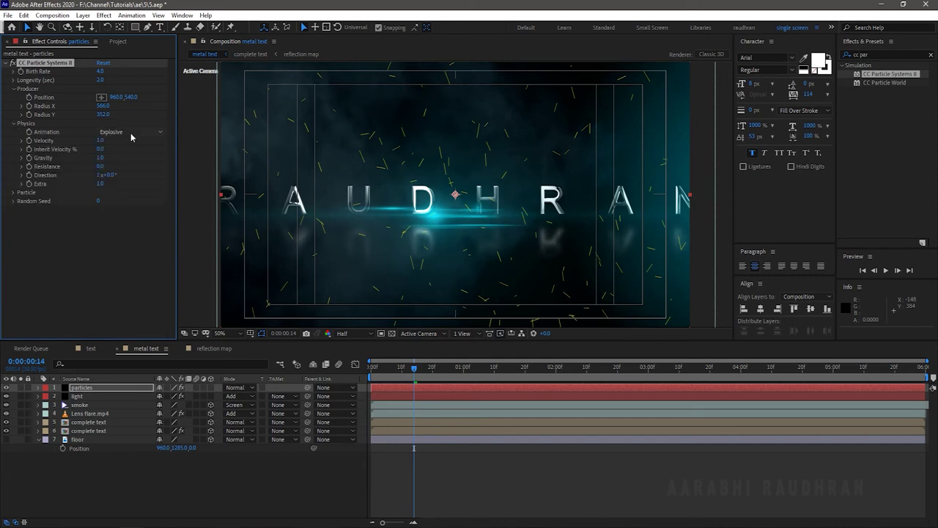
left_click(129, 132)
left_click(134, 166)
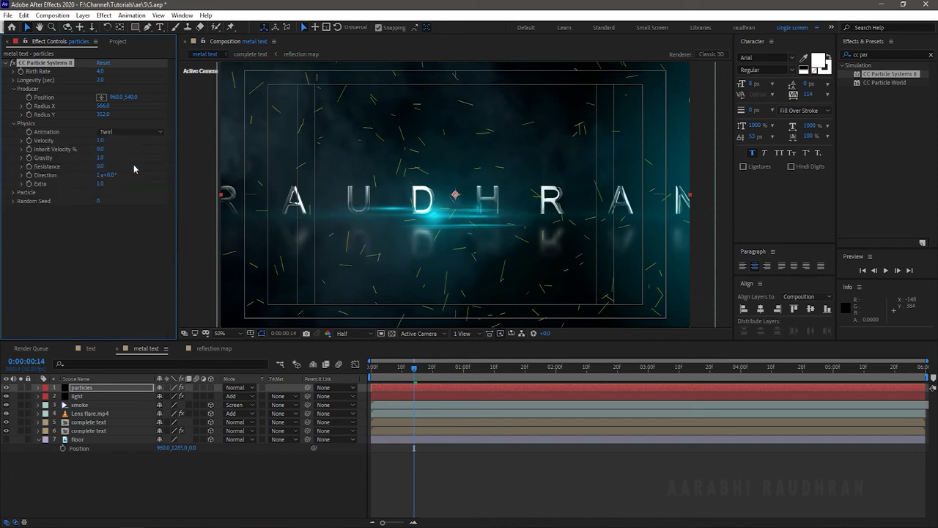
left_click(13, 193)
left_click(129, 201)
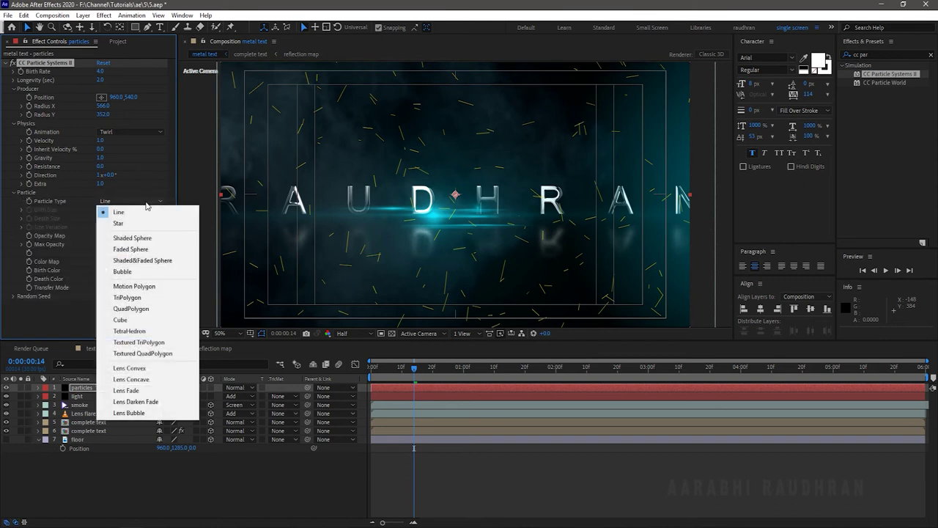
left_click(161, 262)
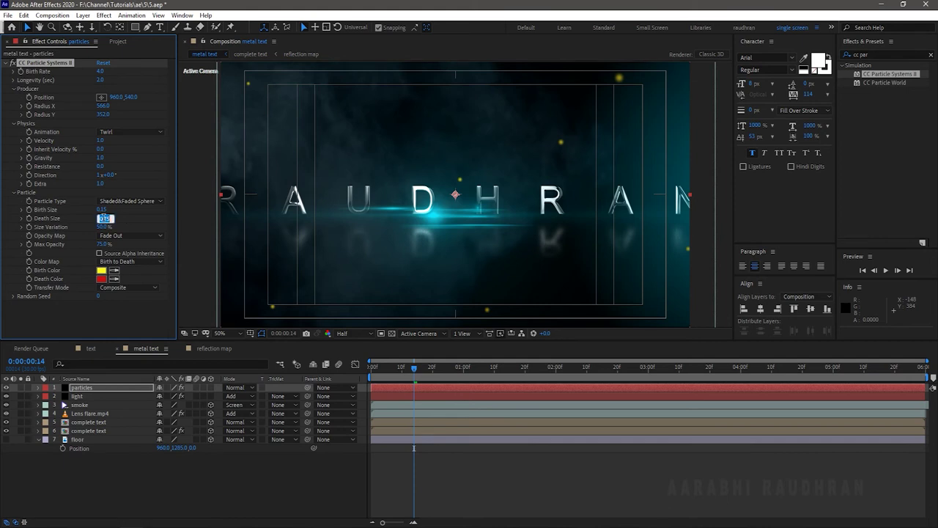
Set birth size to 0.05 and death size to 0.25, sampling the birth color from the cyan flare and the death color from the white lettering
type("25")
key("Return")
left_click(113, 272)
left_click(437, 211)
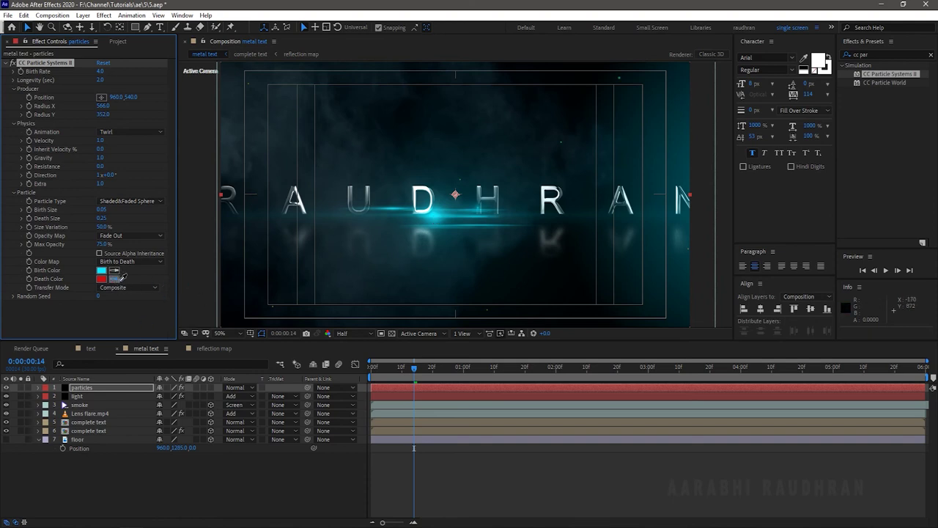
left_click(423, 184)
Change the particle physics animation to Direction and play the composition from the start
left_click(137, 130)
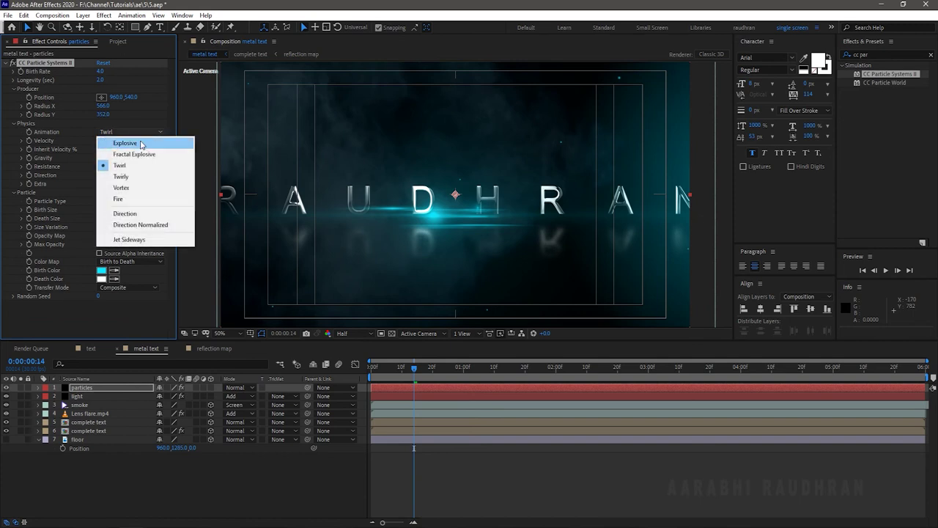
left_click(138, 214)
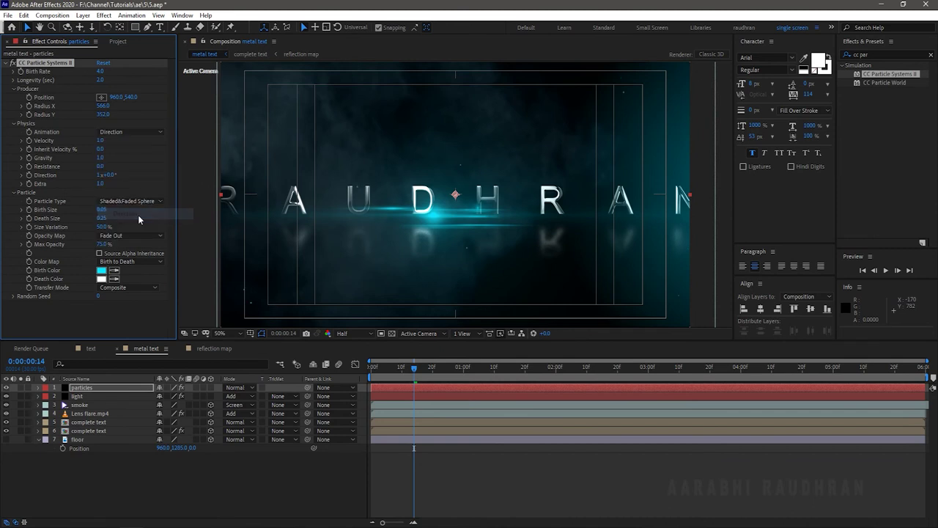
left_click_drag(408, 369, 361, 369)
key("space")
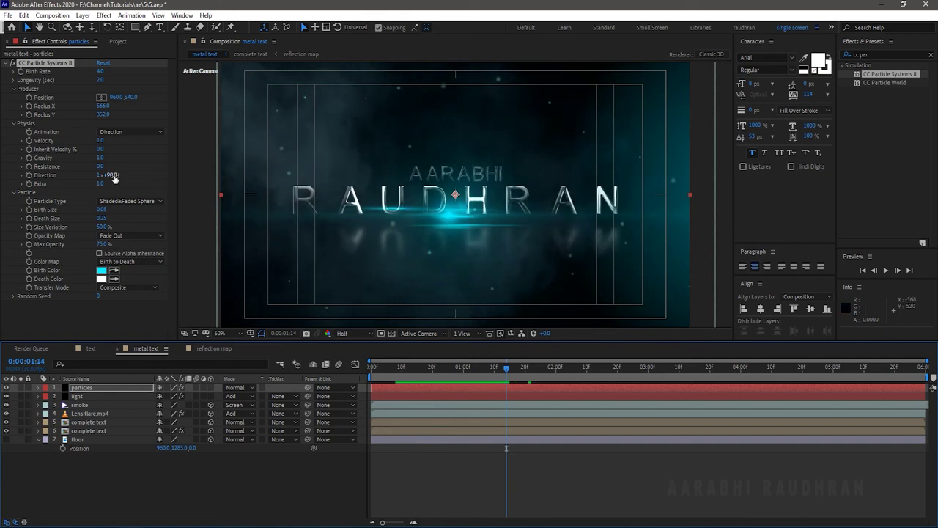
Set the particle direction to 180° and gravity to 0, and scrub back to the first frame
left_click_drag(114, 178, 64, 178)
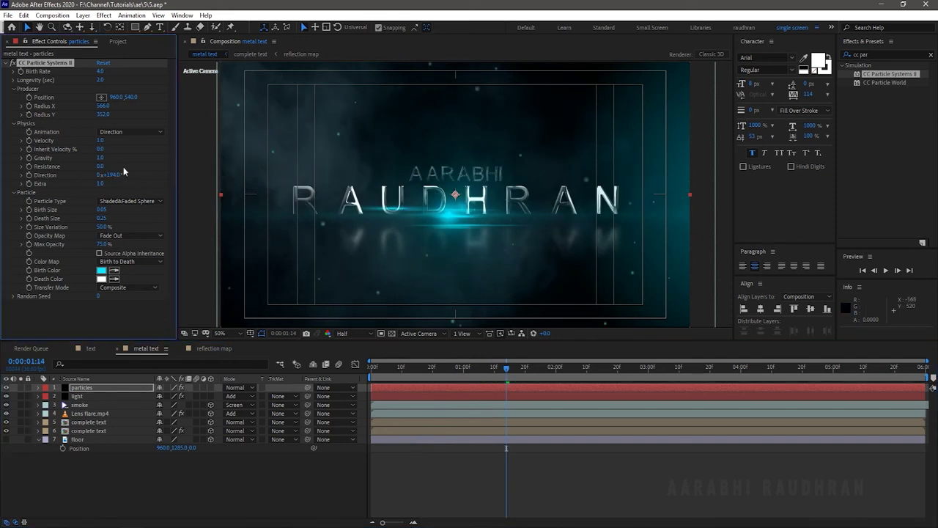
left_click(109, 175)
type("180")
key("Return")
left_click_drag(509, 365, 354, 403)
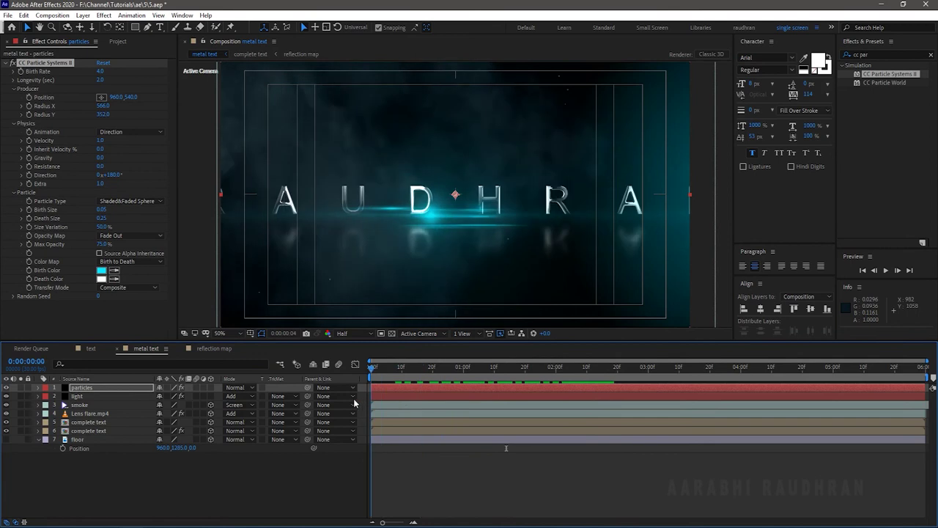
Set the particle velocity to 0.5 and resistance to 28.9, scrubbing through the timeline to 0:00:03:00
left_click(101, 141)
type("0.5")
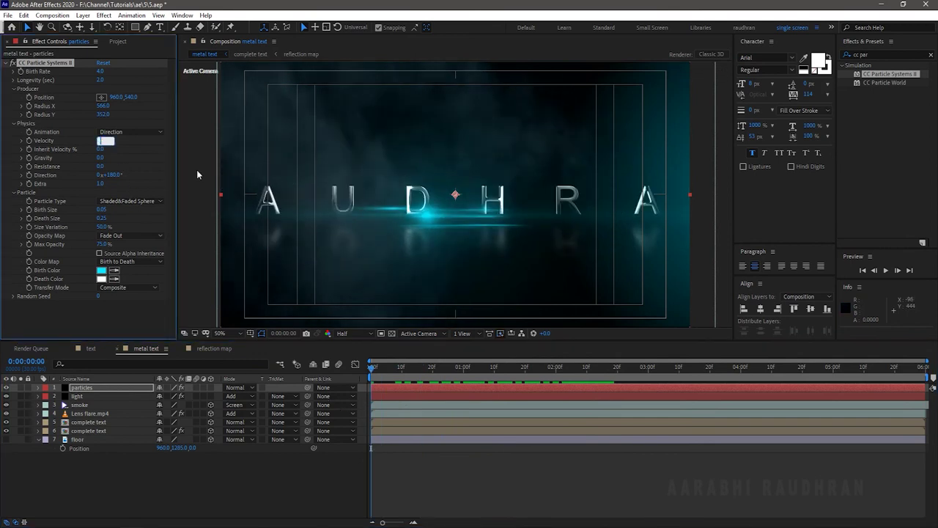
key("Return")
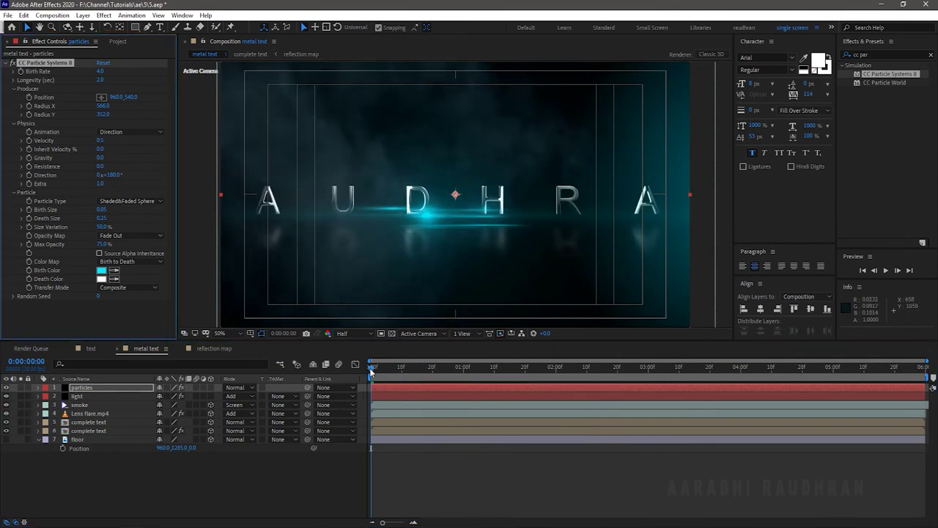
left_click_drag(371, 371, 527, 370)
left_click_drag(395, 382, 362, 382)
left_click_drag(370, 372, 648, 369)
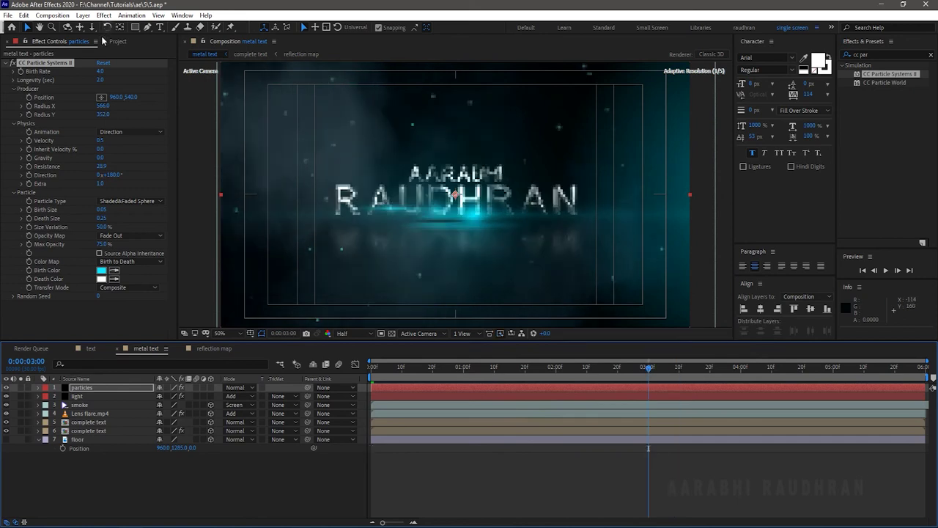
Set the particle birth rate to 1
left_click(103, 71)
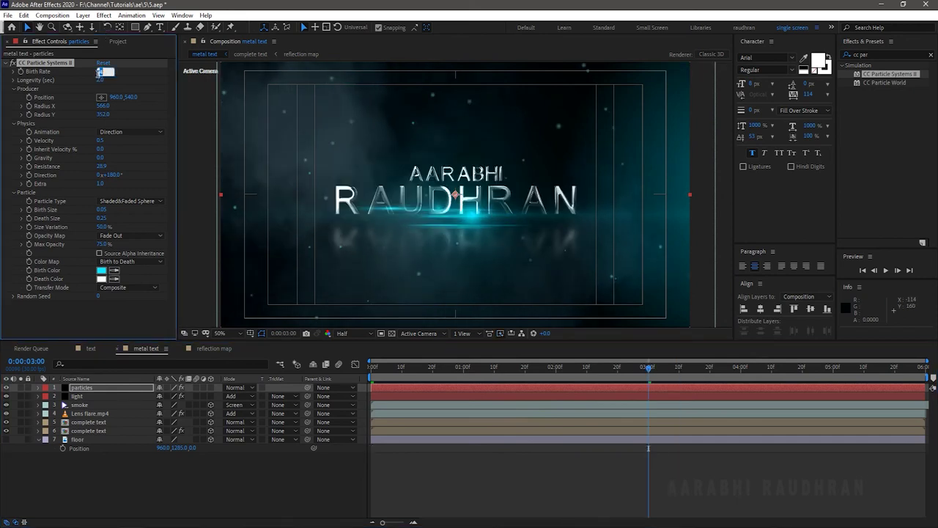
left_click(101, 80)
left_click(102, 71)
type("1")
key("Return")
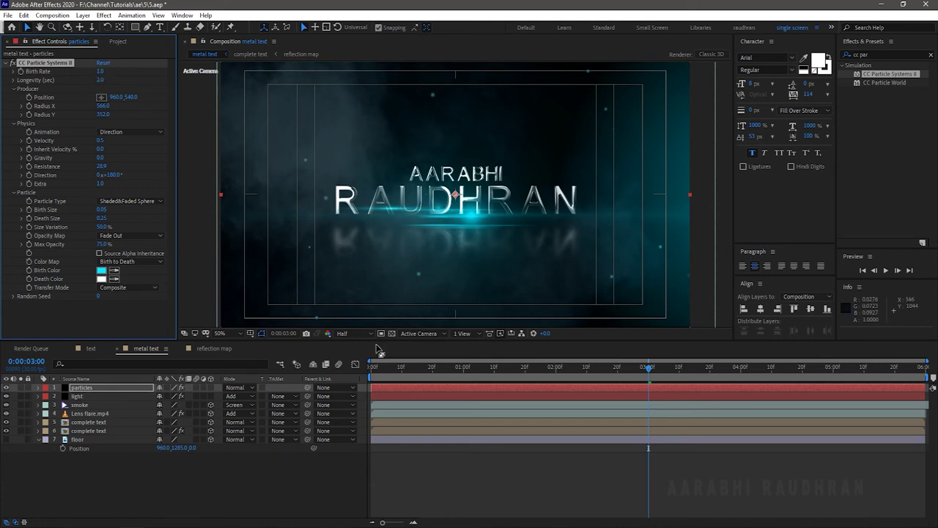
Play the composition from the start and raise the particle size variation to 100%
left_click_drag(548, 372, 371, 378)
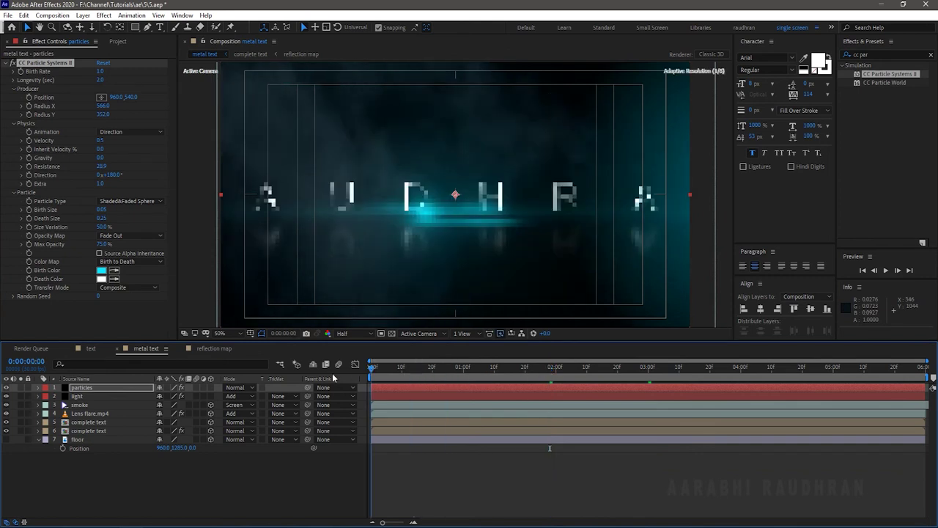
key("space")
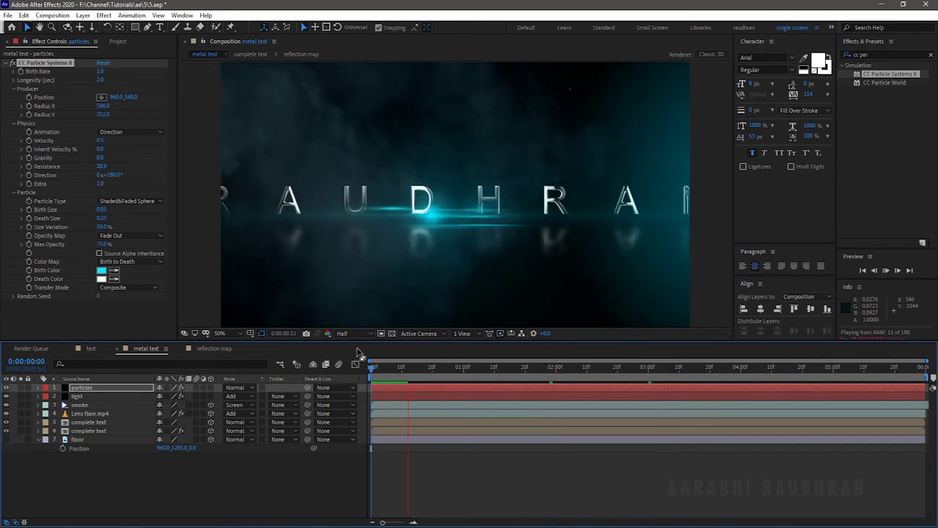
left_click_drag(105, 227, 143, 238)
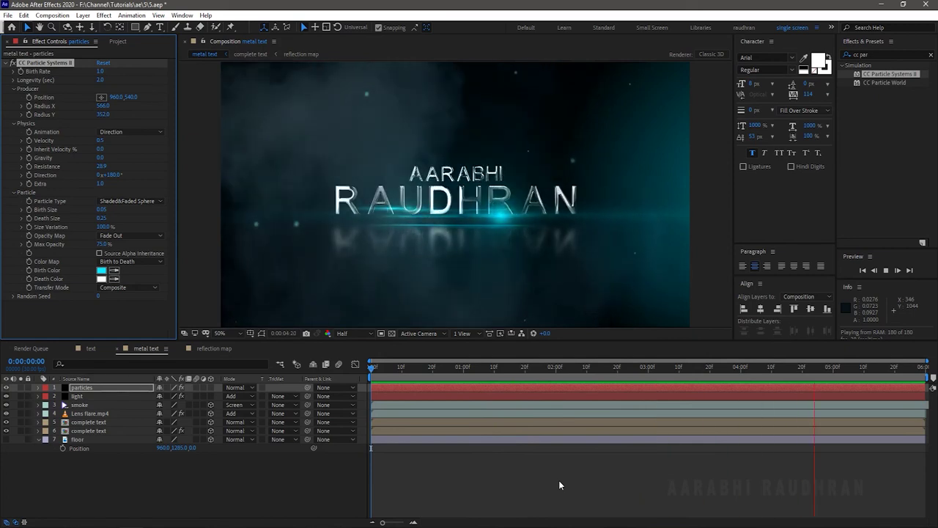
key("space")
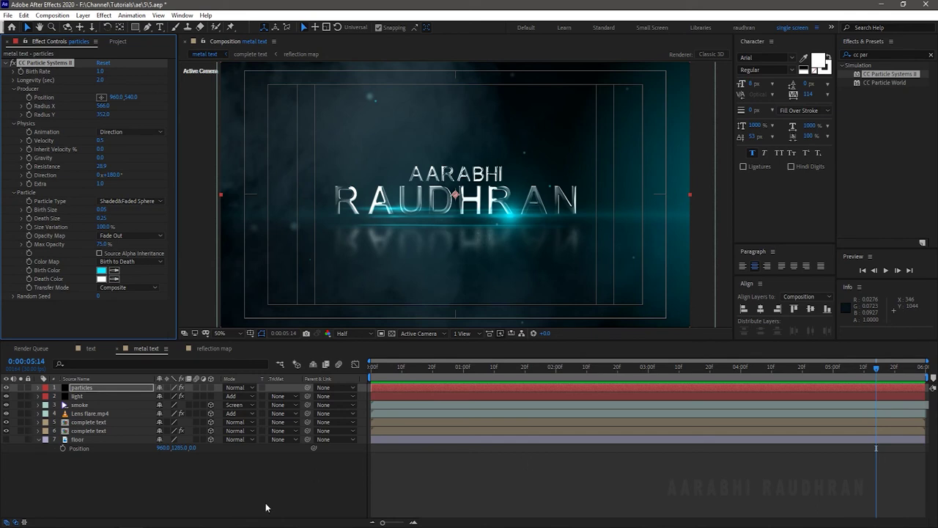
Create a black 1920 × 1080 solid layer named film bar
right_click(235, 485)
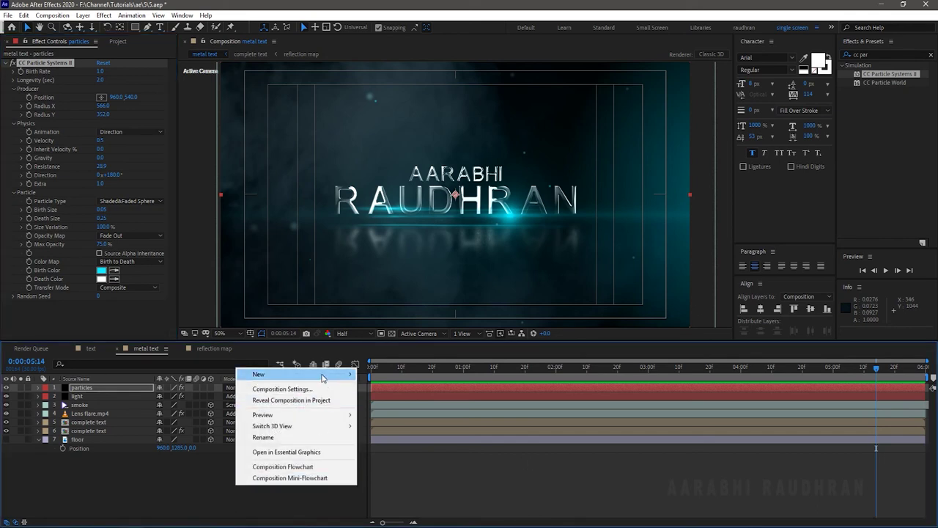
mouse_move(324, 376)
left_click(379, 400)
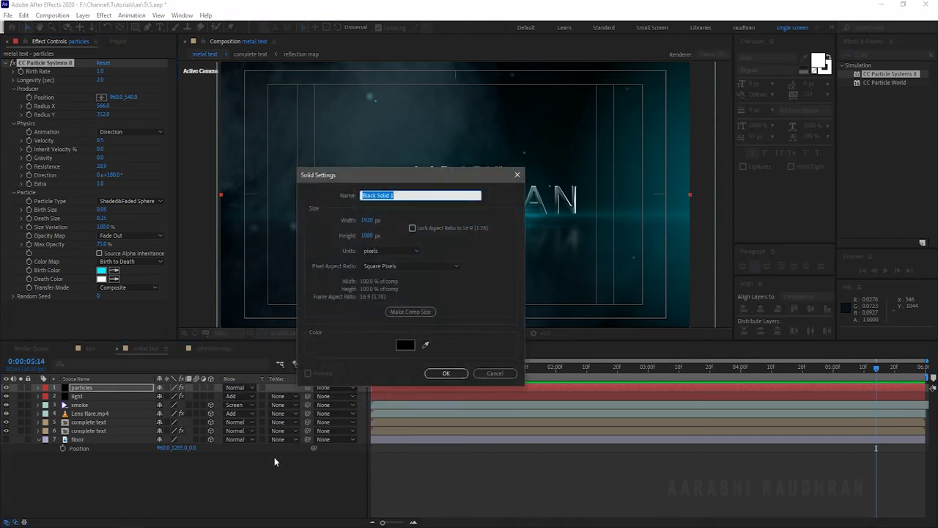
key("BackSpace")
key("Return")
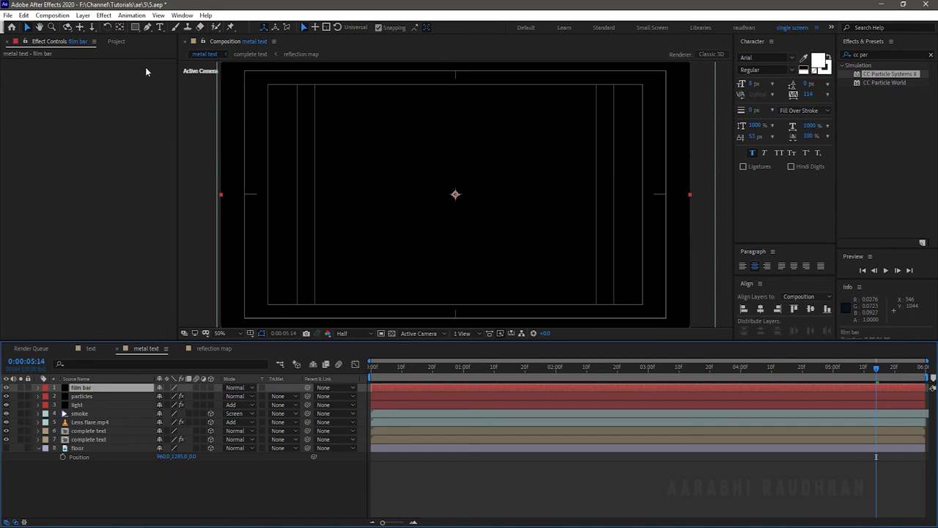
Add a rectangular mask to the film bar layer and set its bounds in % of source to top 12 and bottom 88
double_click(135, 29)
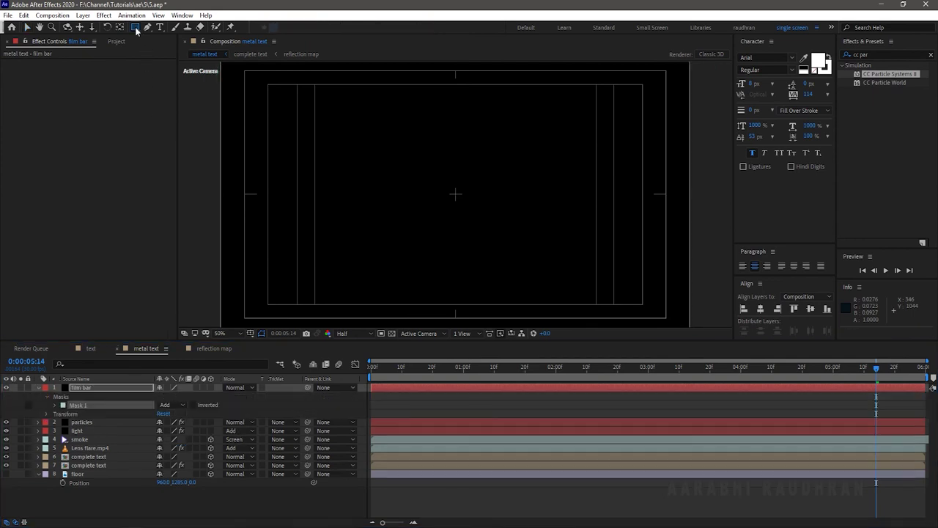
left_click(55, 405)
left_click(166, 415)
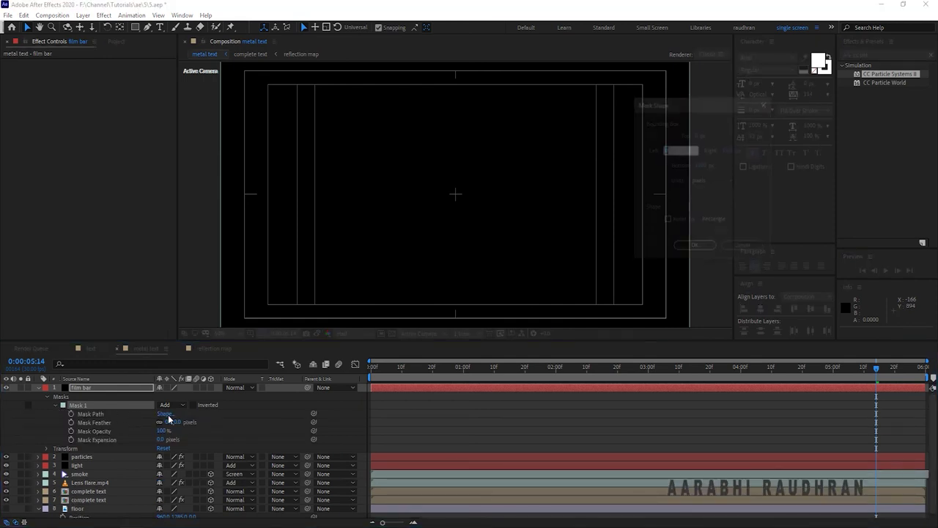
left_click(712, 181)
left_click(710, 204)
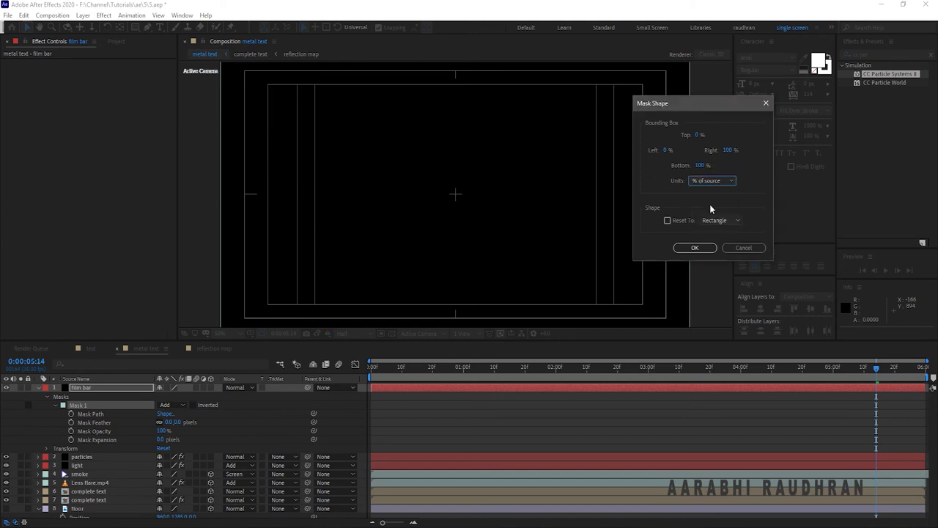
left_click(702, 135)
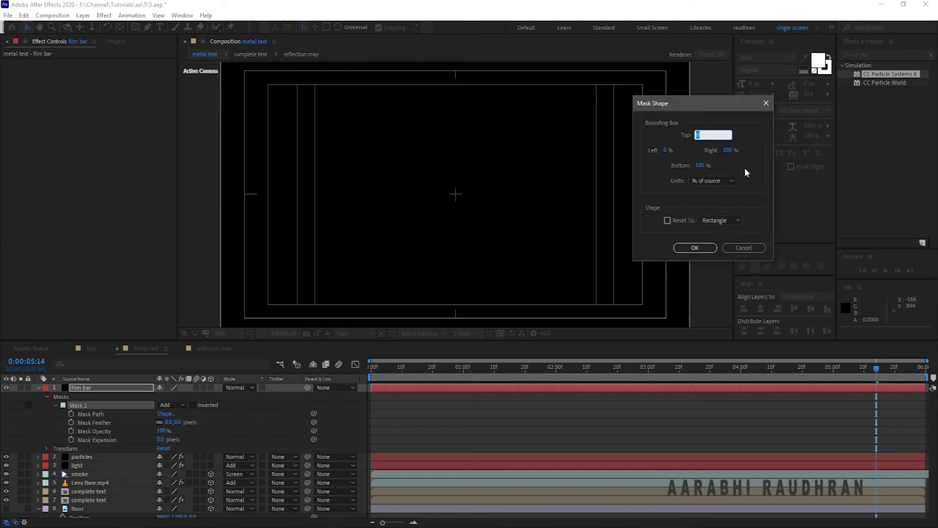
type("12")
key("Tab")
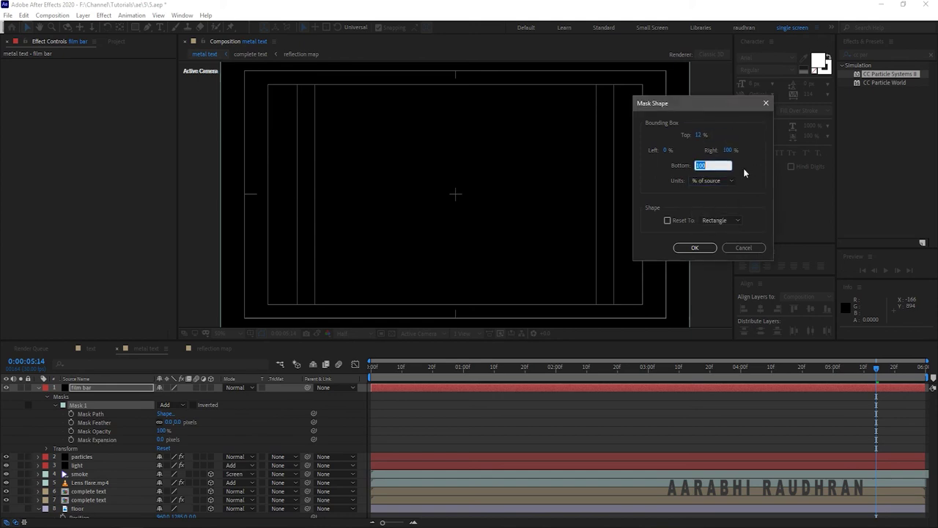
type("88")
key("Return")
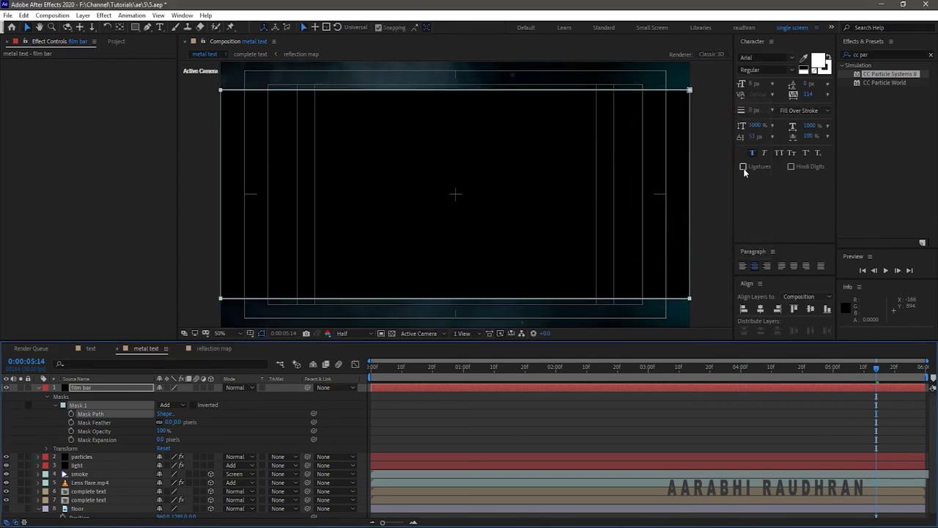
Invert the film bar mask to leave only the letterbox bars, and play the composition from the start
left_click(208, 404)
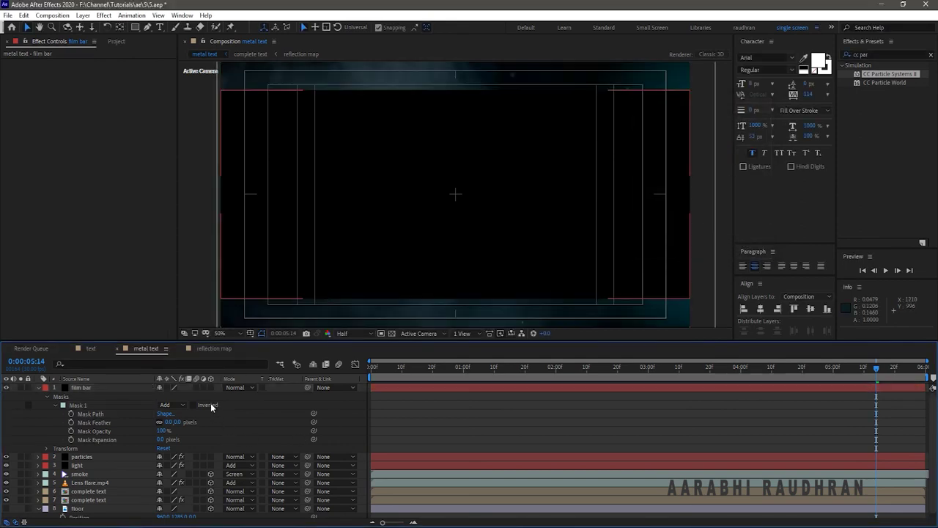
left_click(193, 405)
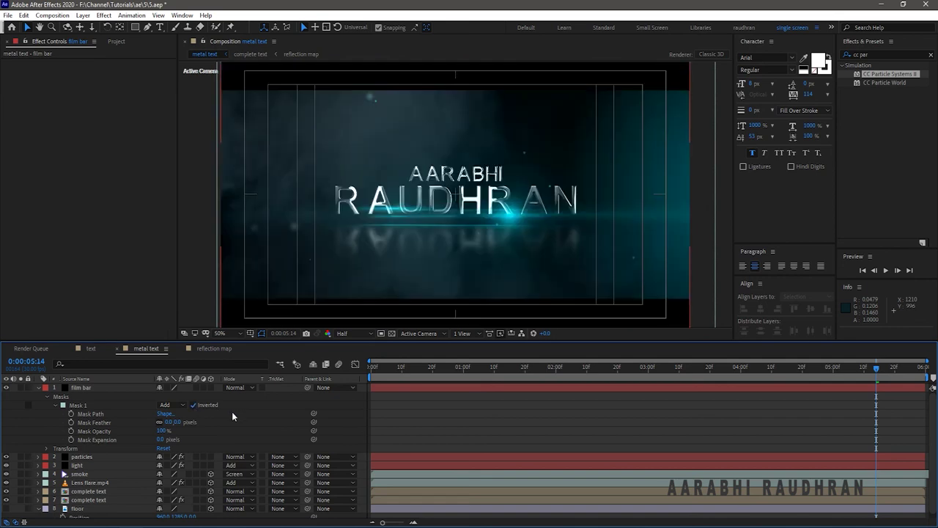
left_click_drag(478, 362, 334, 363)
key("space")
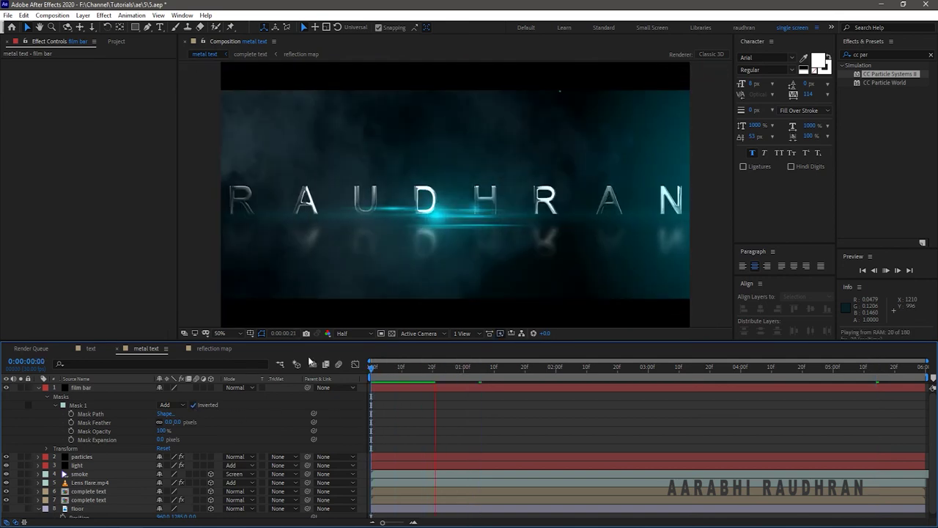
left_click(50, 398)
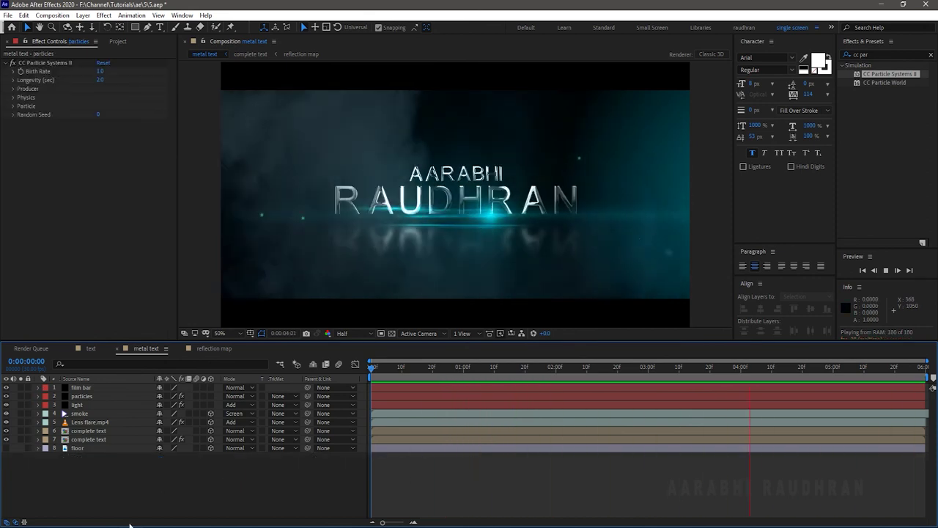
Add a two-node camera with the 35mm preset to the composition
right_click(128, 478)
mouse_move(174, 363)
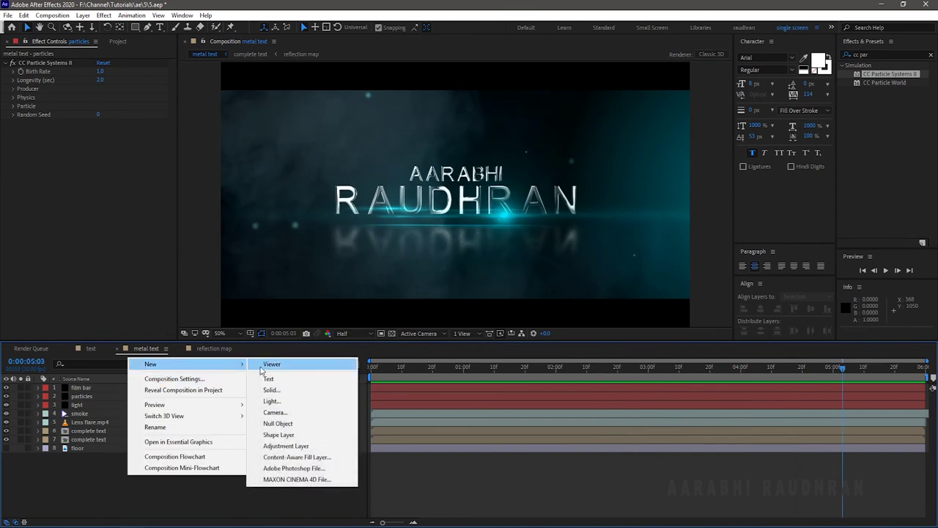
left_click(272, 412)
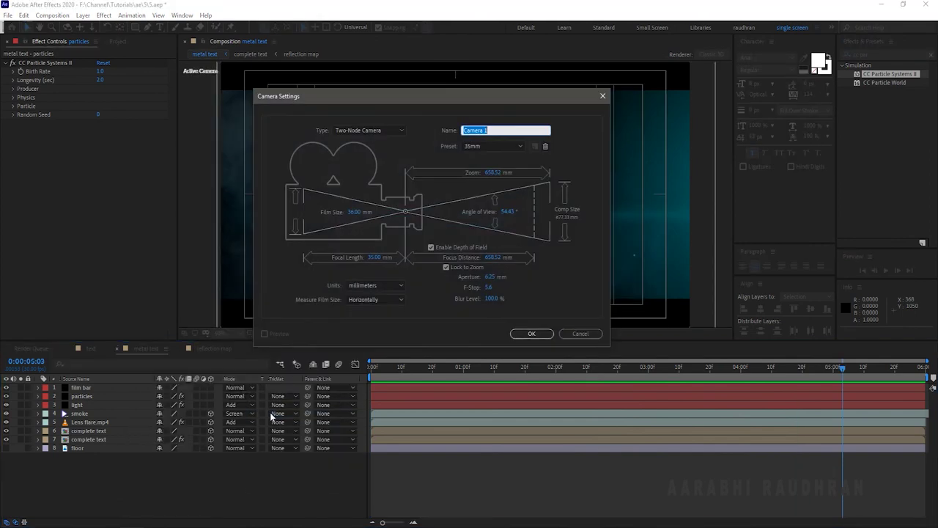
left_click(532, 335)
Add a null object to the composition
right_click(213, 485)
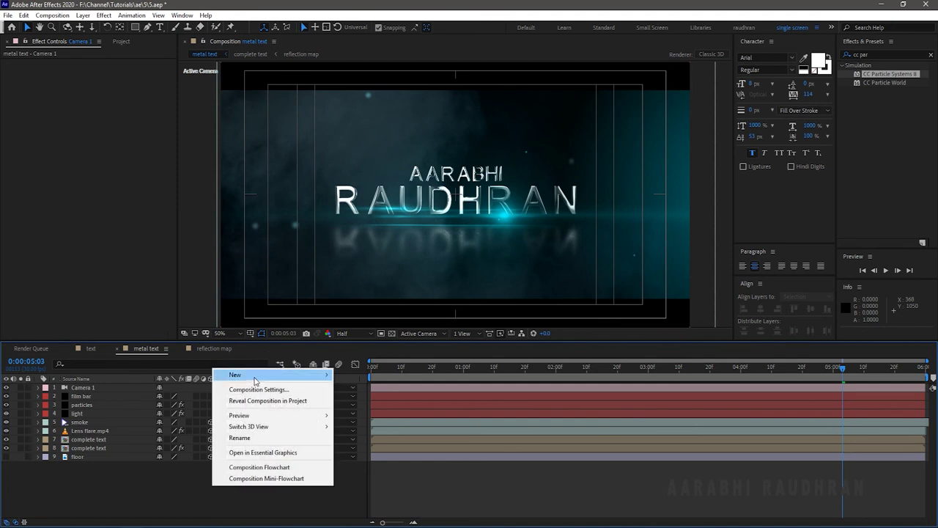
mouse_move(255, 380)
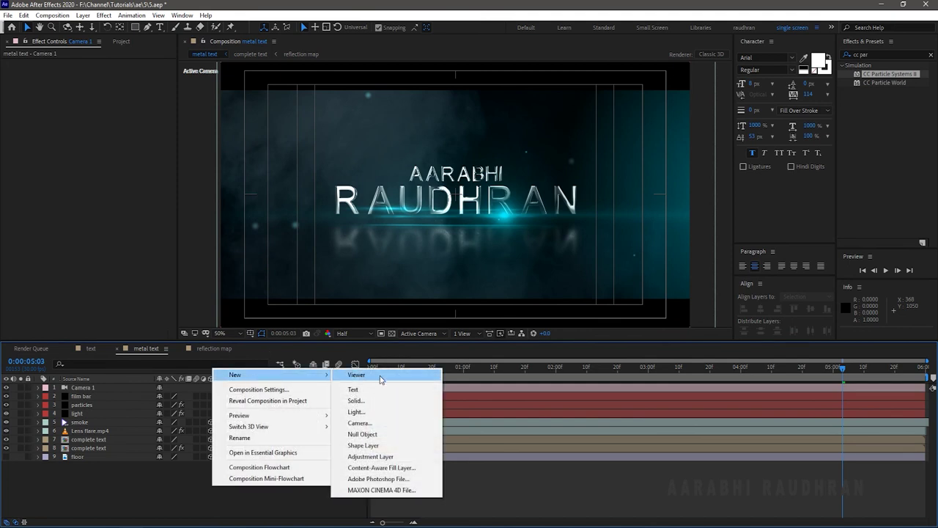
left_click(362, 434)
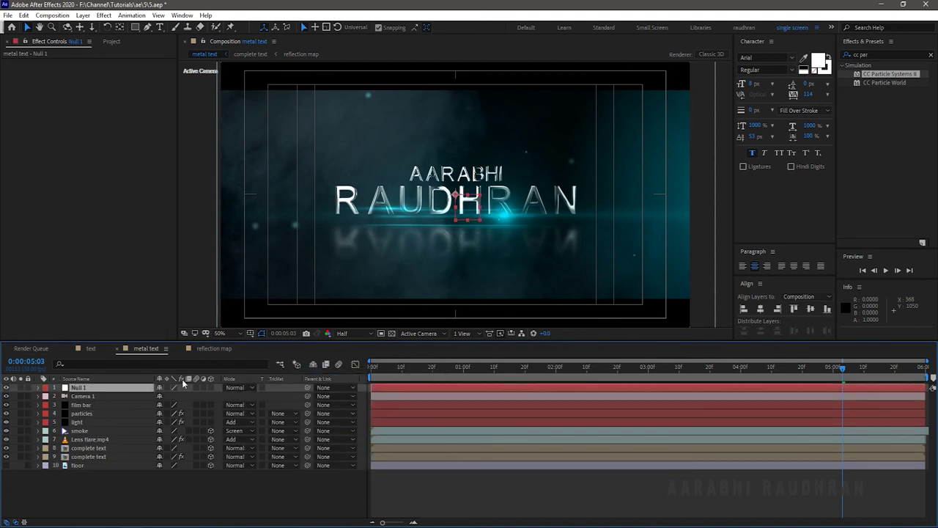
Move the film bar layer to the top of the stack and parent the camera to the null object
left_click_drag(95, 402, 101, 387)
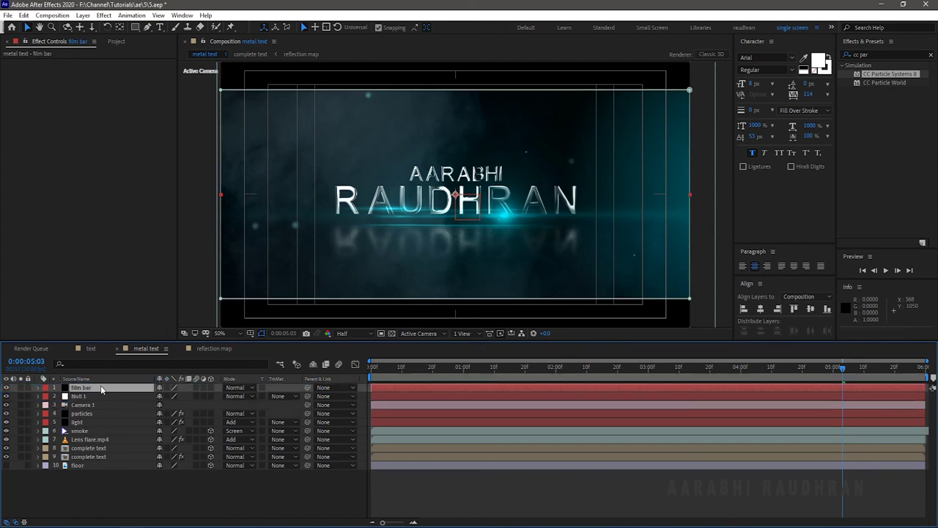
left_click(320, 406)
left_click(340, 304)
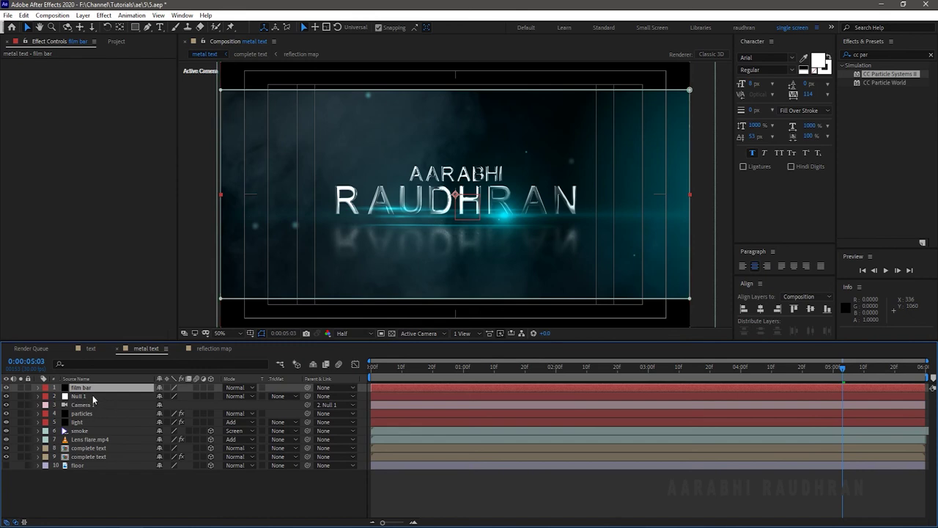
Make the camera's parent null a 3D layer and set its Z position to 1532 at the start of the composition
left_click(93, 395)
key("Home")
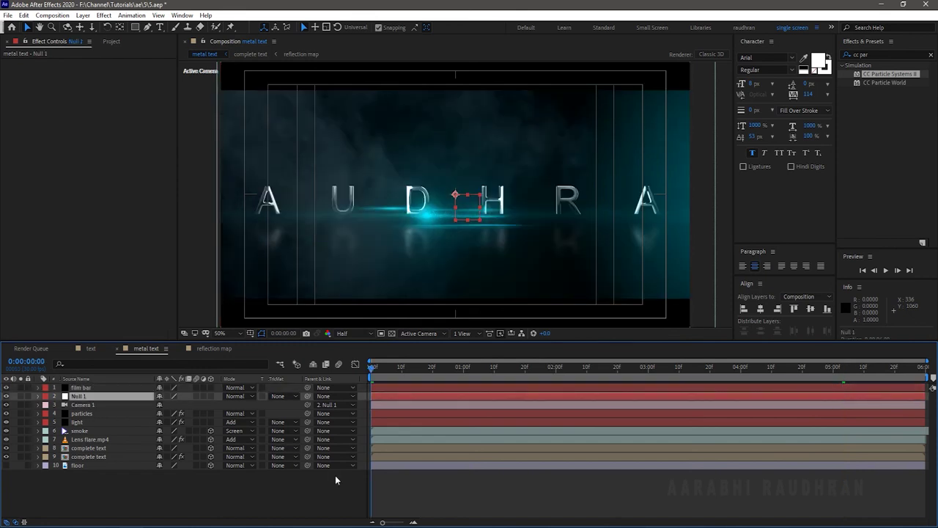
left_click_drag(211, 395, 219, 432)
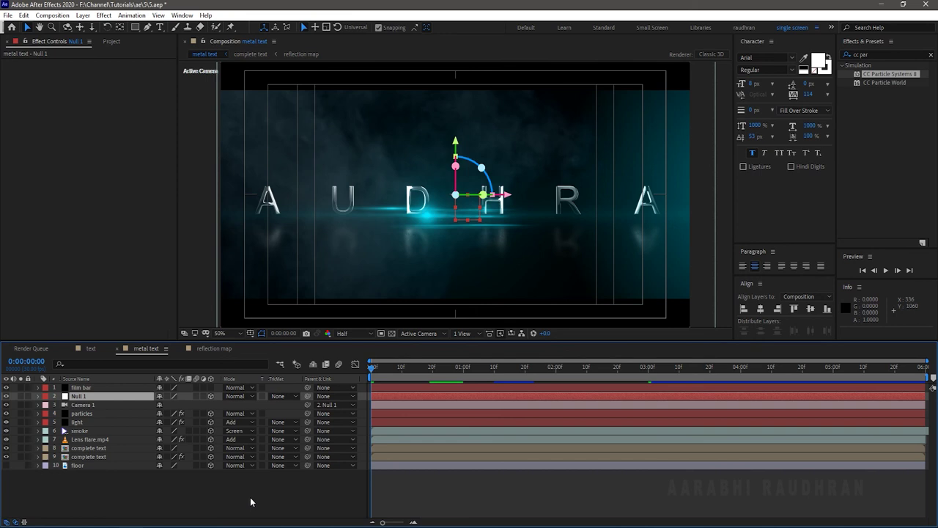
key("p")
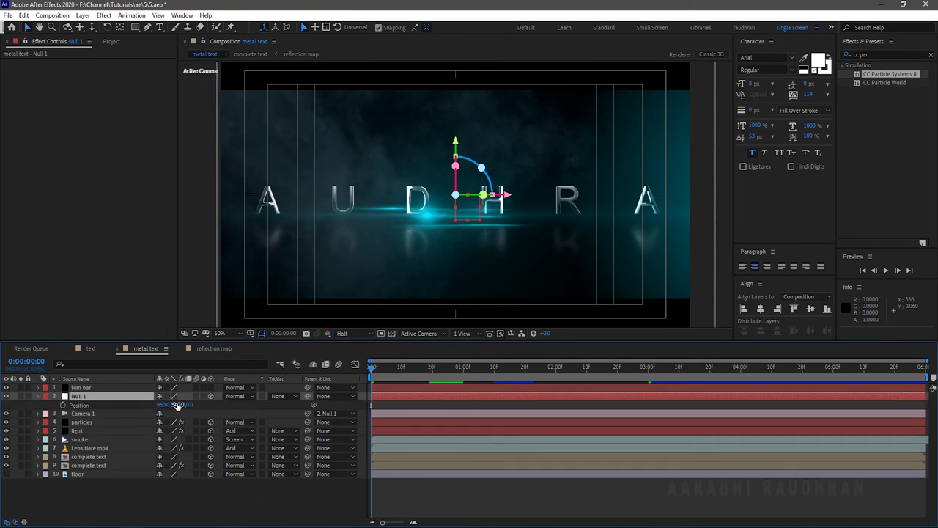
left_click_drag(189, 405, 839, 414)
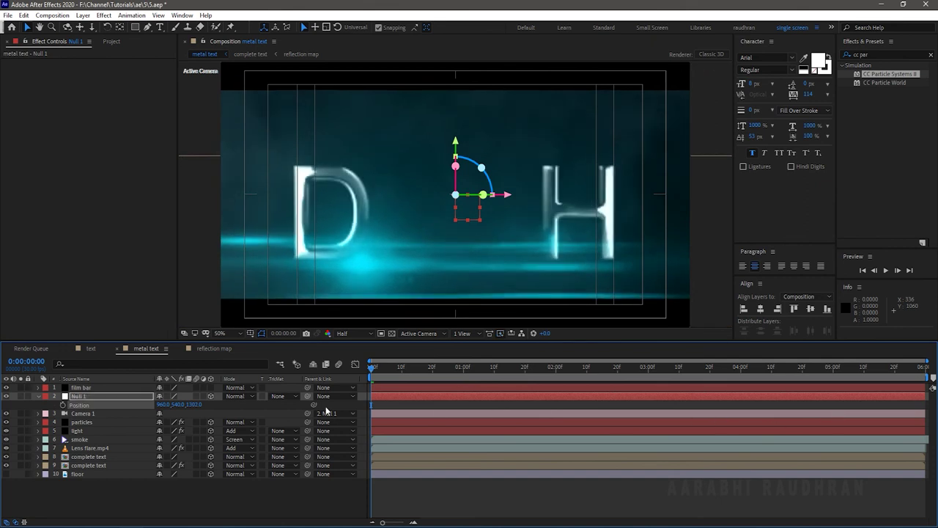
left_click_drag(200, 405, 316, 412)
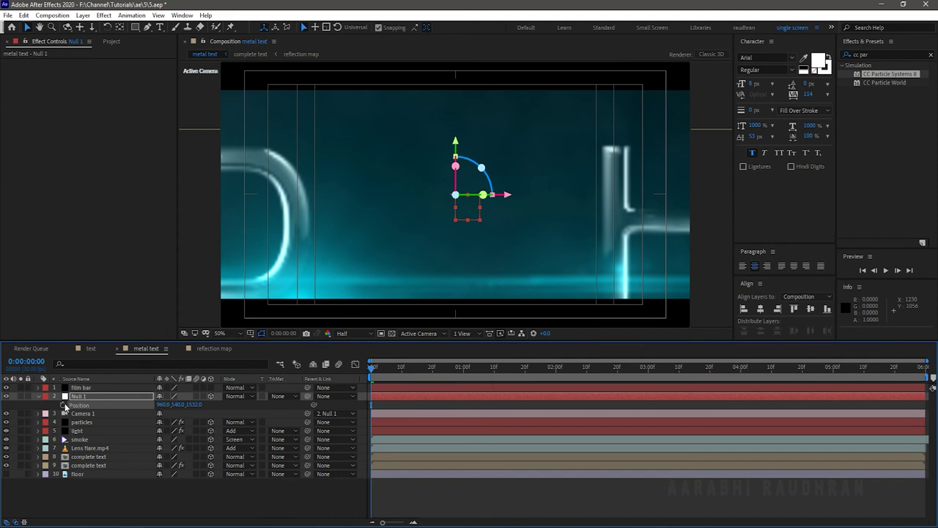
Keyframe the null's position from the first frame to a Z value of 0 at 0:00:00:06, and play the animation
left_click(402, 368)
left_click_drag(401, 370, 389, 369)
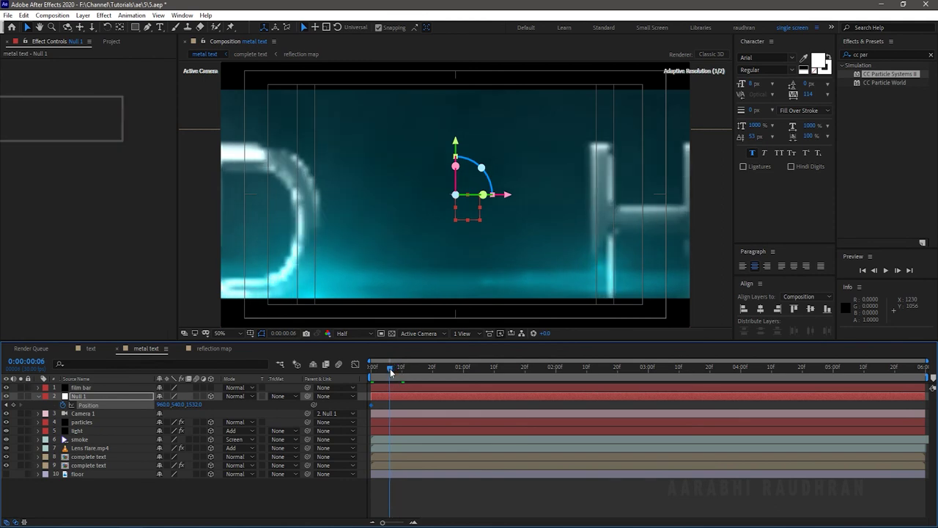
left_click(192, 403)
type("0")
key("Return")
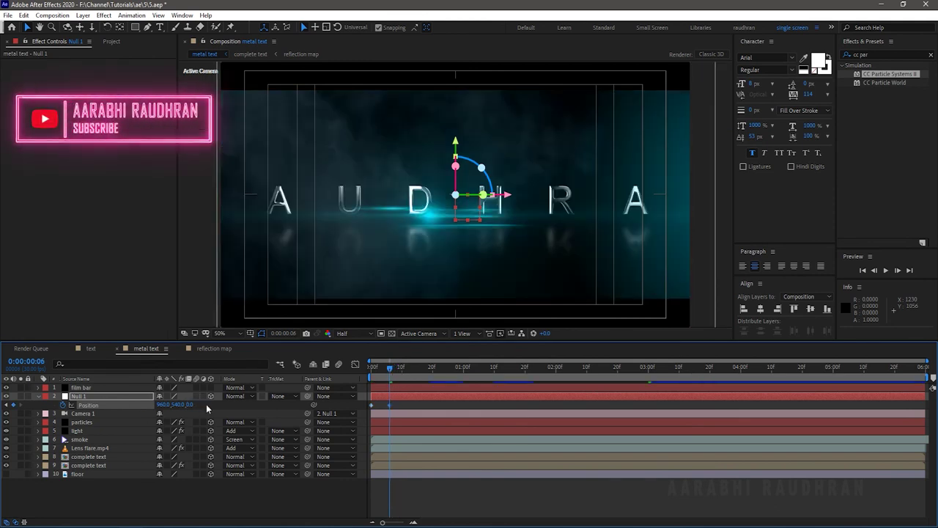
key("space")
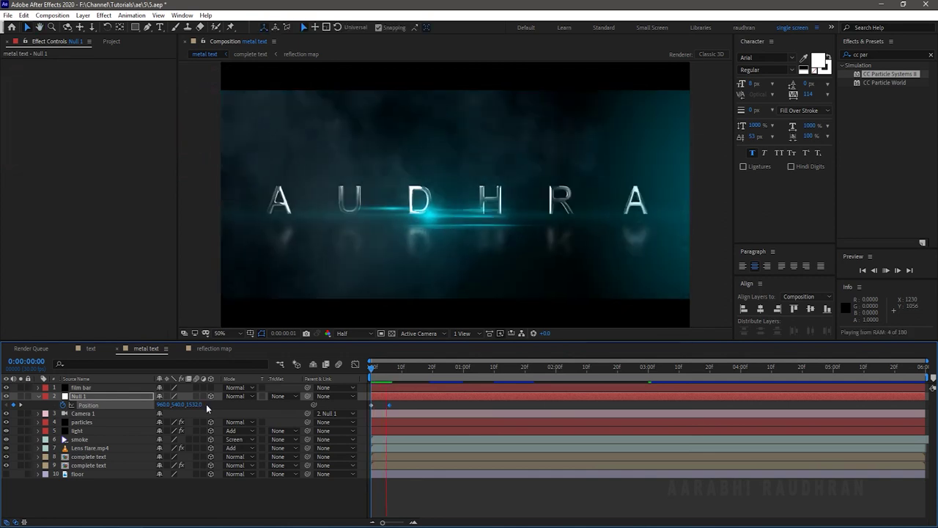
Add a second null object to the composition and parent Null 1 to it
right_click(217, 506)
mouse_move(293, 394)
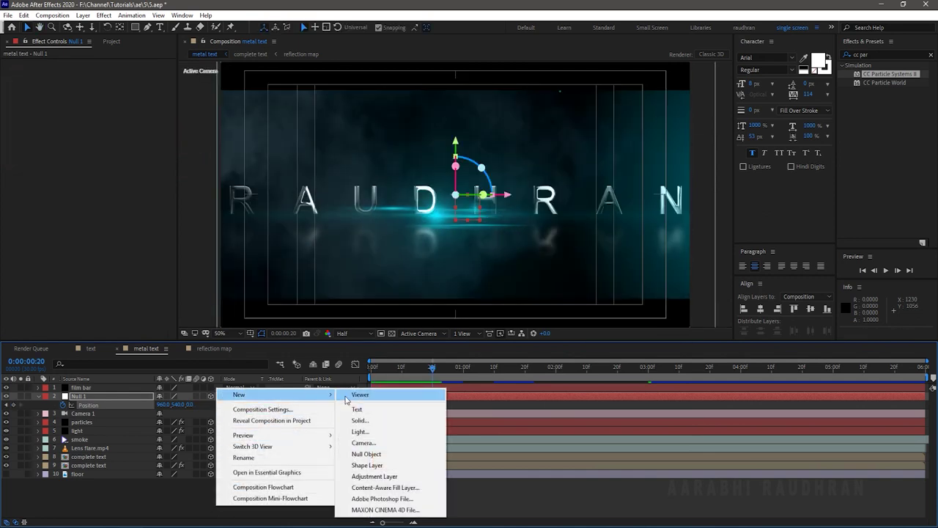
left_click(366, 453)
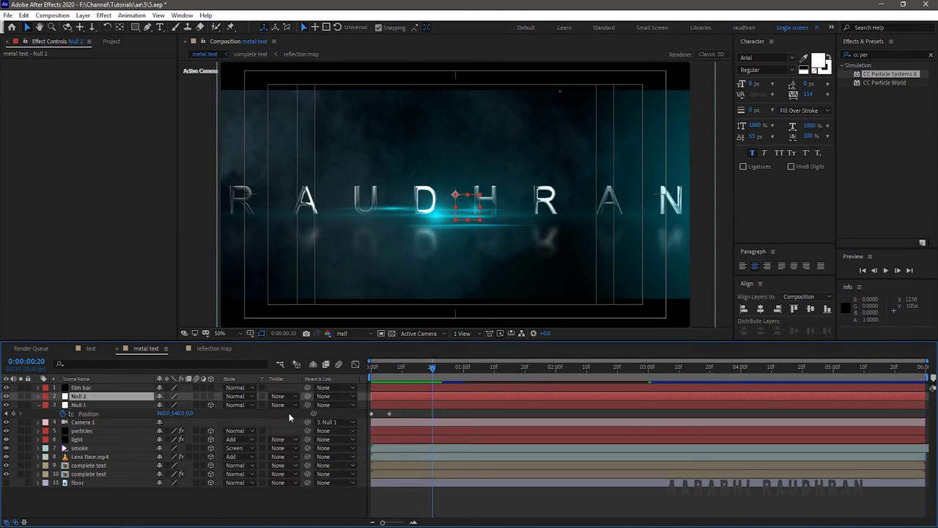
left_click(339, 406)
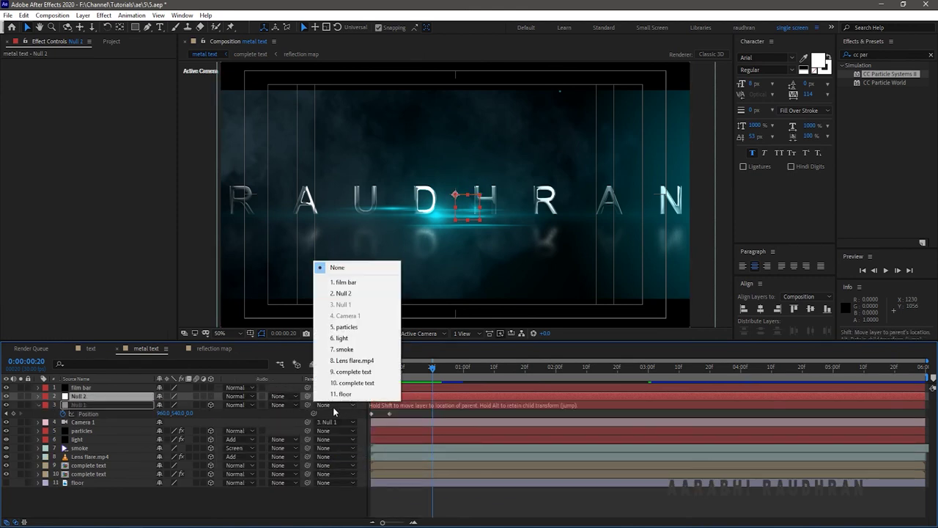
left_click(351, 294)
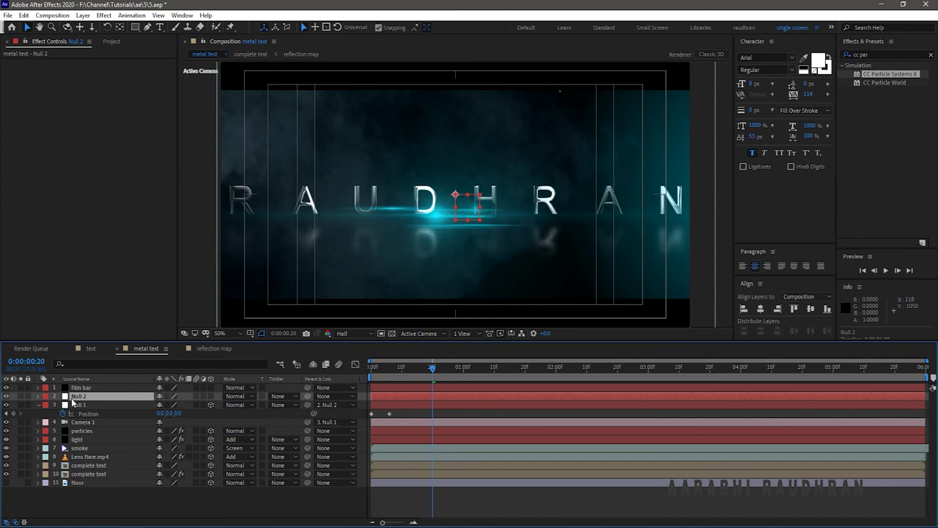
Make Null 2 a 3D layer and add position keyframes at 0:00:00:20 and 0:00:05:29
key("p")
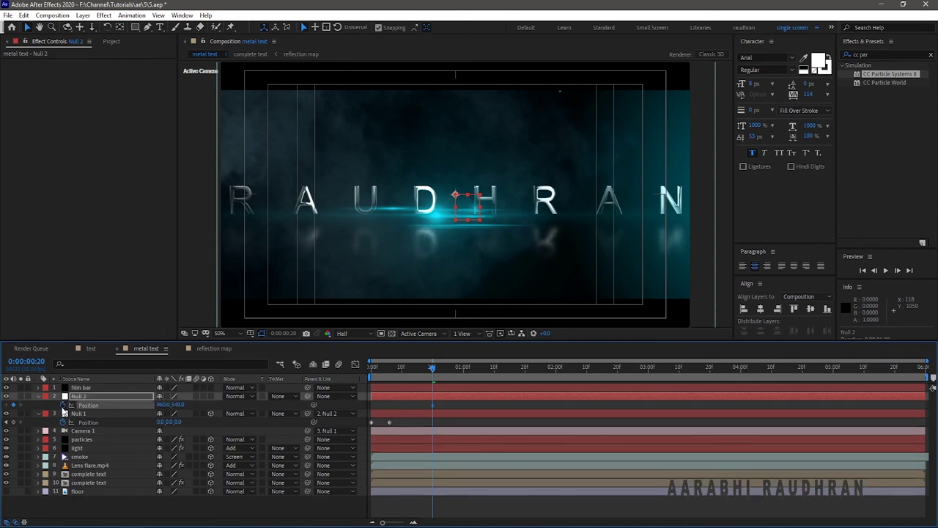
left_click(211, 397)
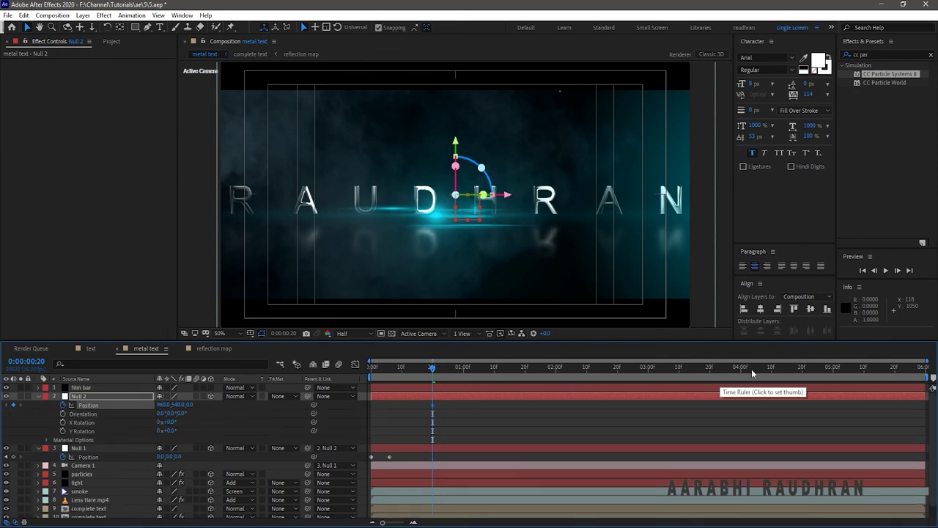
left_click(643, 370)
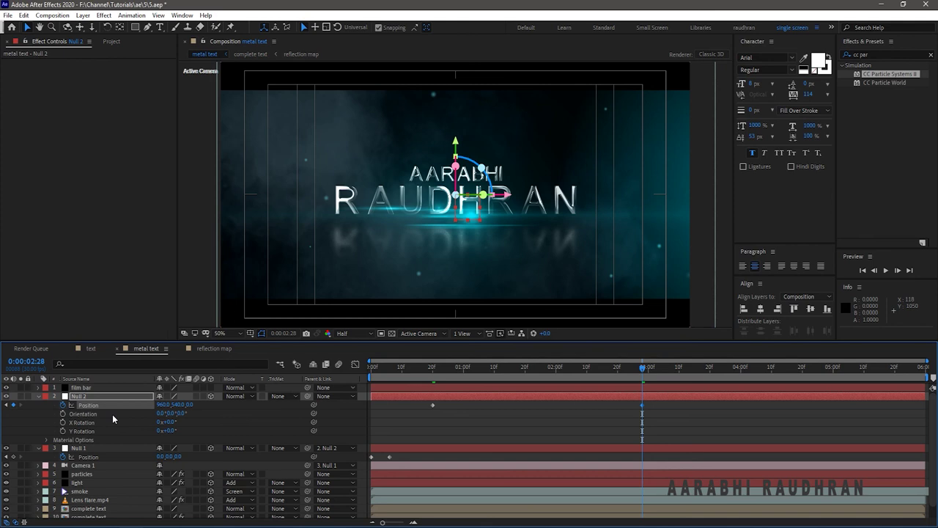
left_click_drag(642, 405, 921, 419)
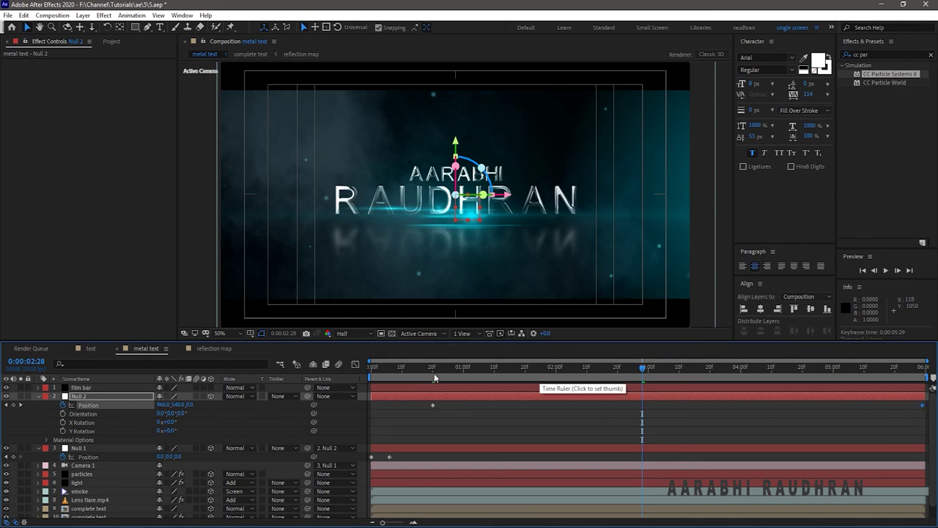
Set Null 2's Z position to 200 at its first position keyframe, and play the composition
left_click(8, 406)
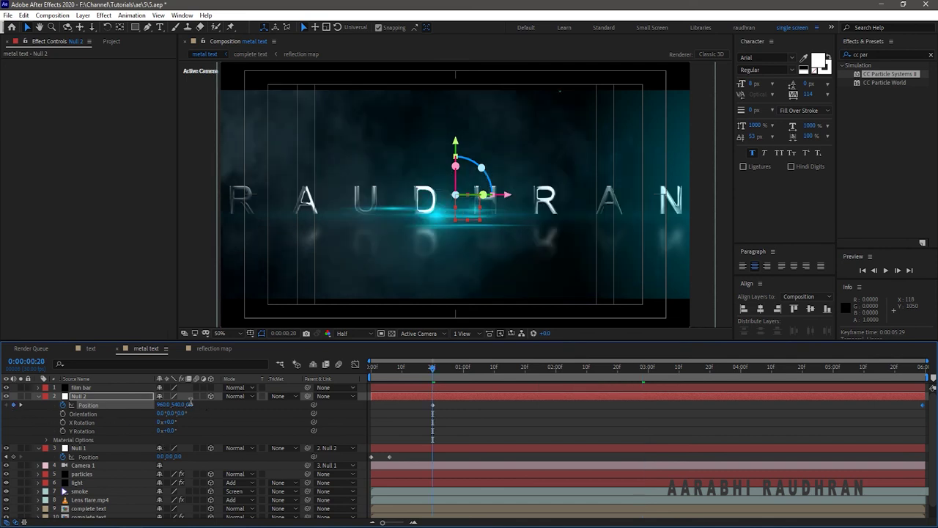
left_click(190, 404)
key("Return")
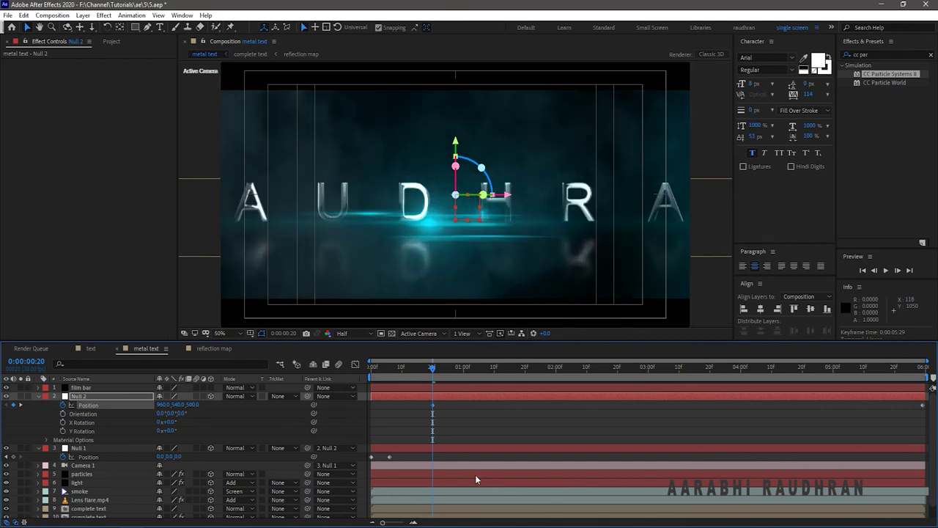
left_click(190, 405)
key("Return")
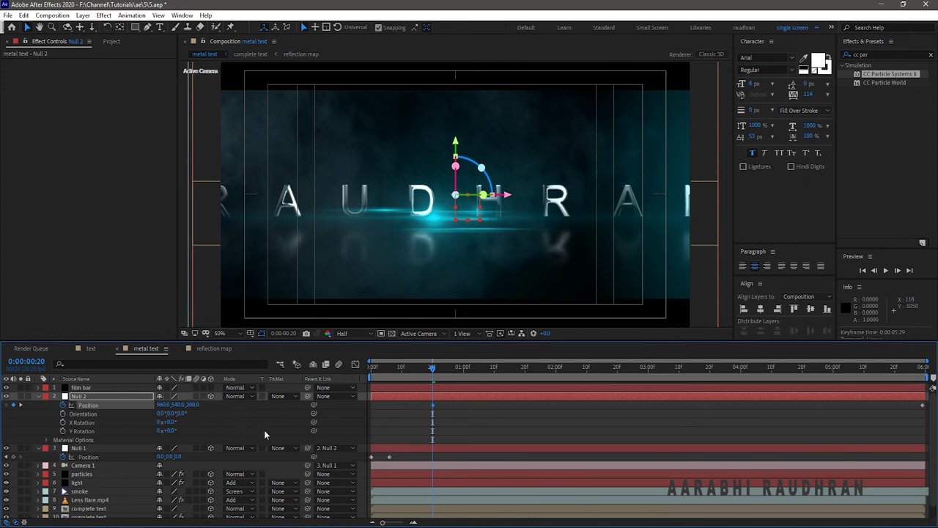
key("space")
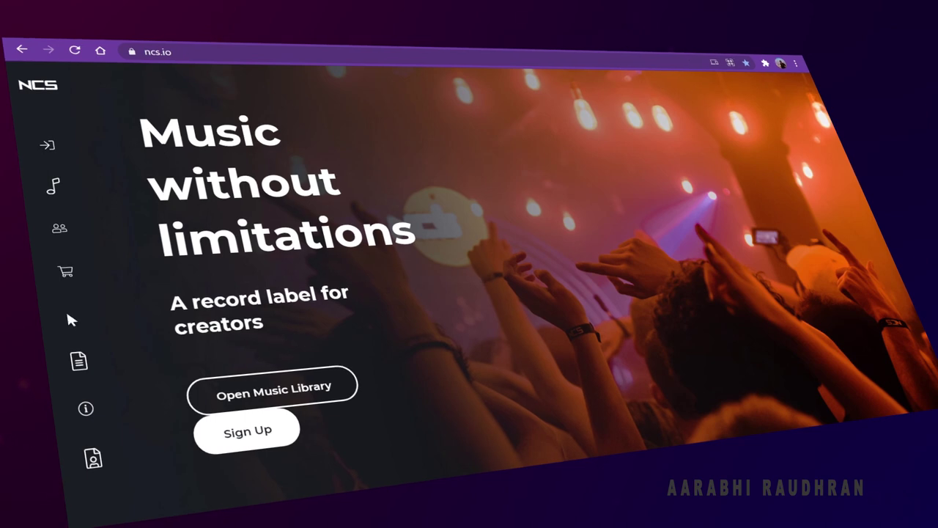
mouse_move(63, 269)
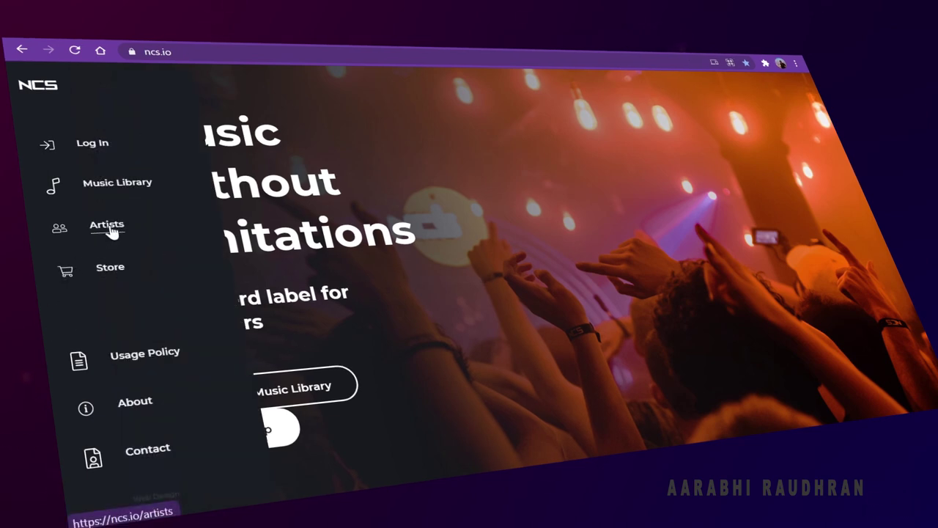